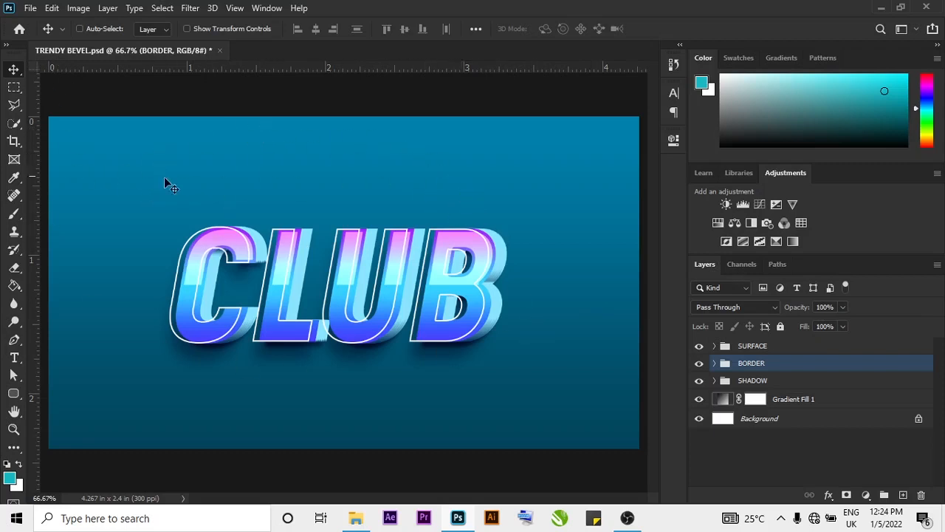
# - Create a new 1280 x 720 pixel document at 300 pixels/inch using the Youtube Thumbnail document type
pyautogui.click(19, 28)
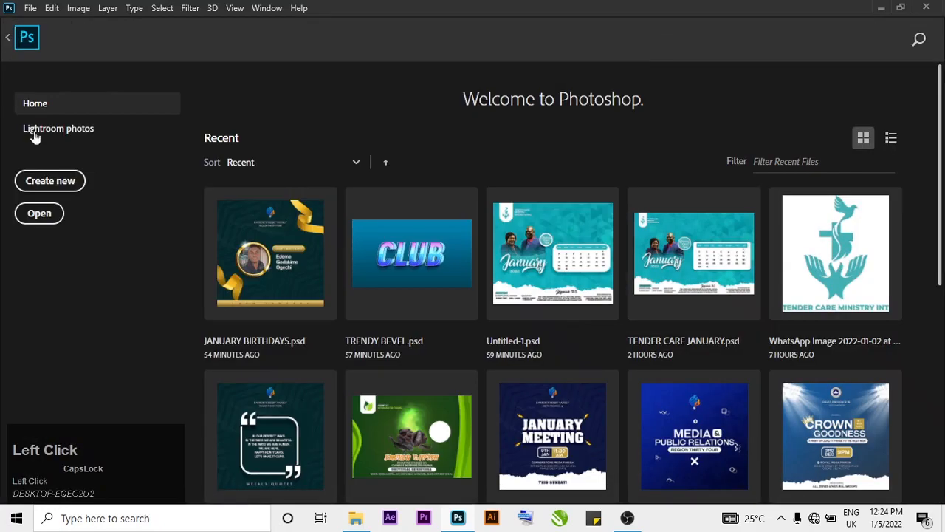
pyautogui.click(59, 186)
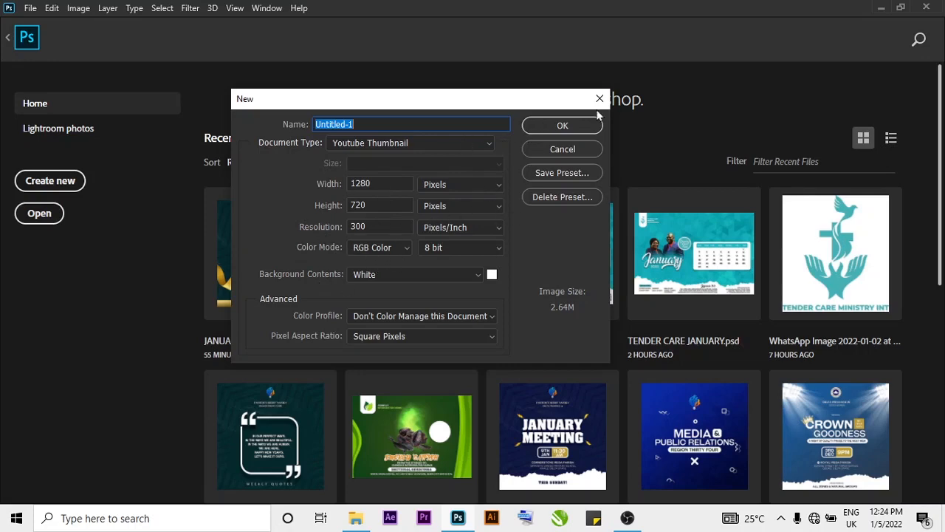
pyautogui.click(559, 126)
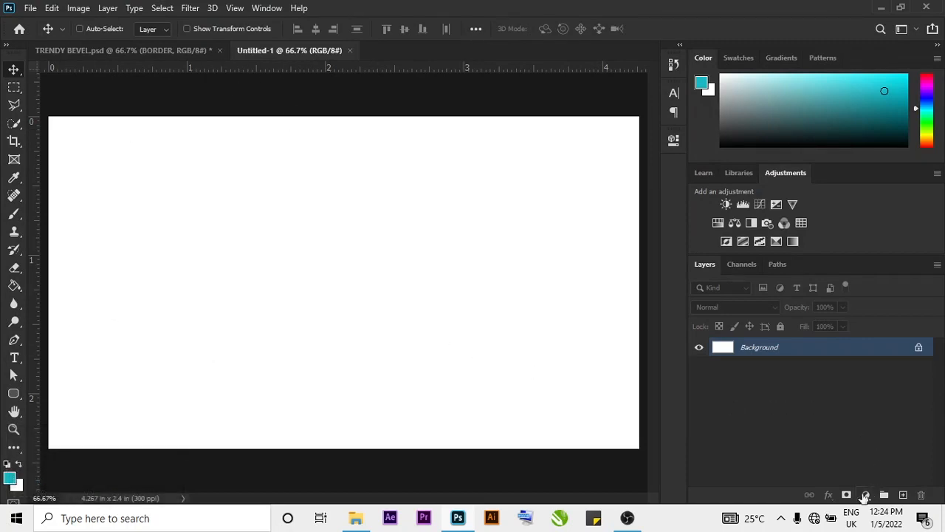
# - Unlock the Background layer and add a Gradient fill layer above it
pyautogui.click(864, 495)
pyautogui.click(725, 434)
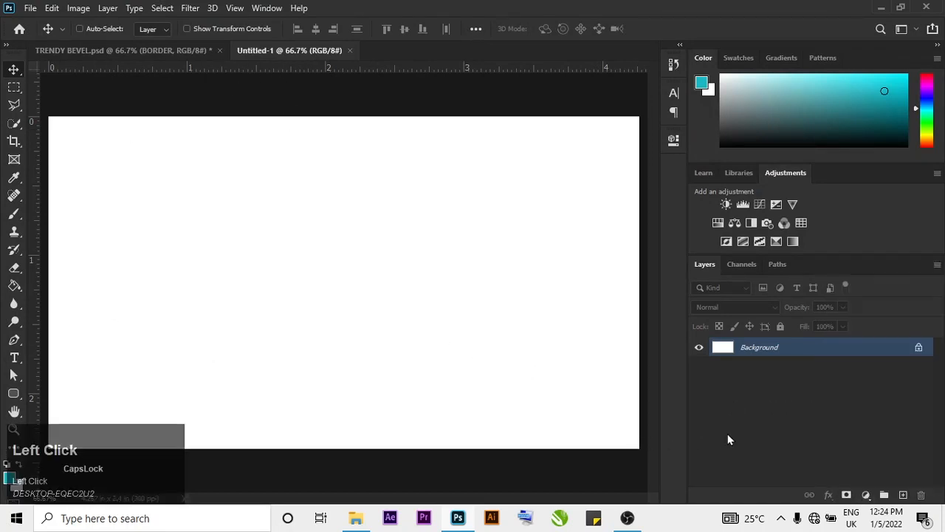
pyautogui.click(918, 347)
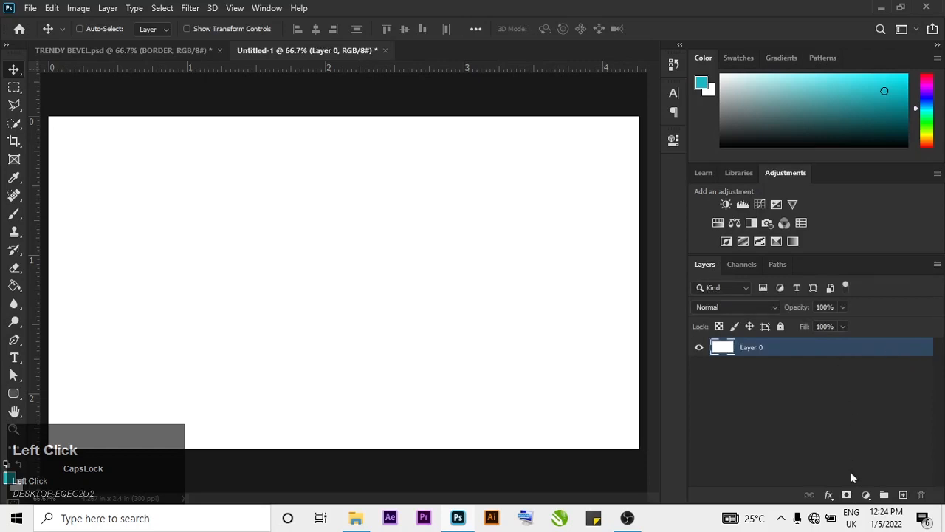
pyautogui.click(861, 497)
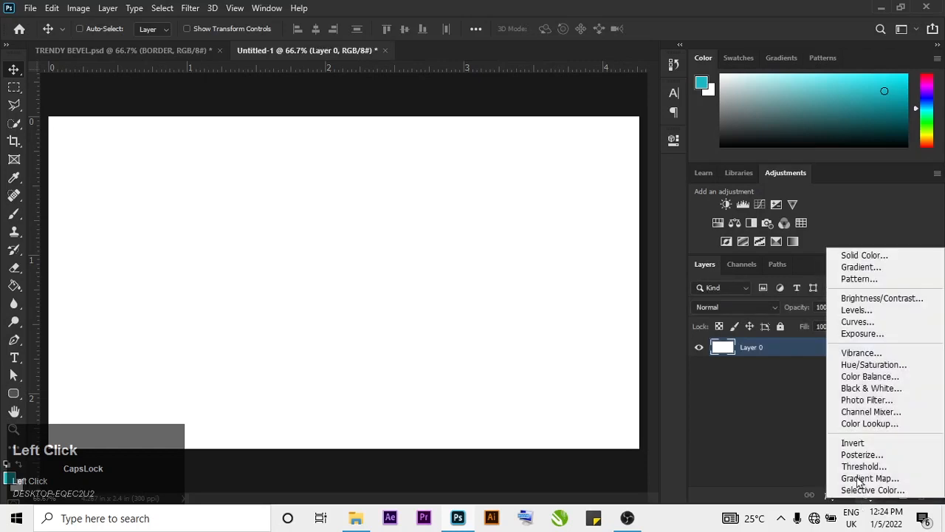
pyautogui.click(855, 267)
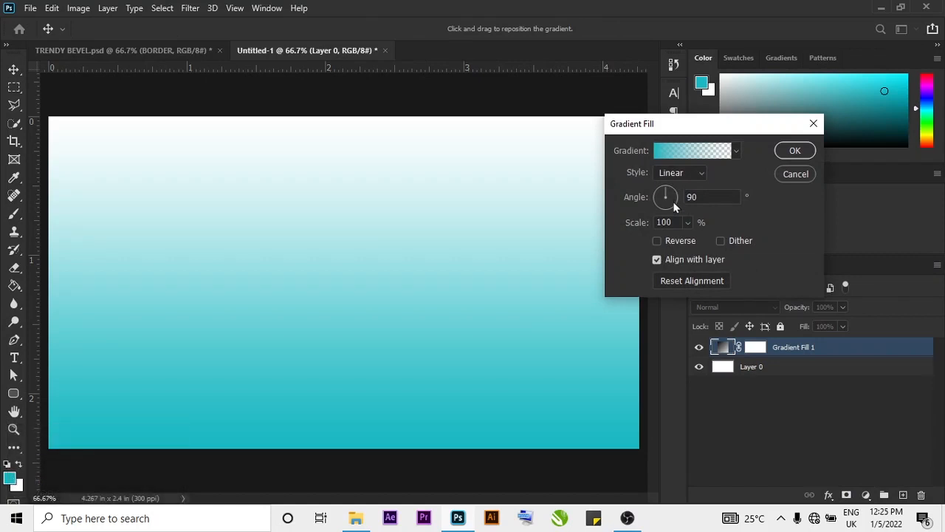
# - Set the gradient's starting color stop to 02455b and copy that hex code
pyautogui.click(667, 155)
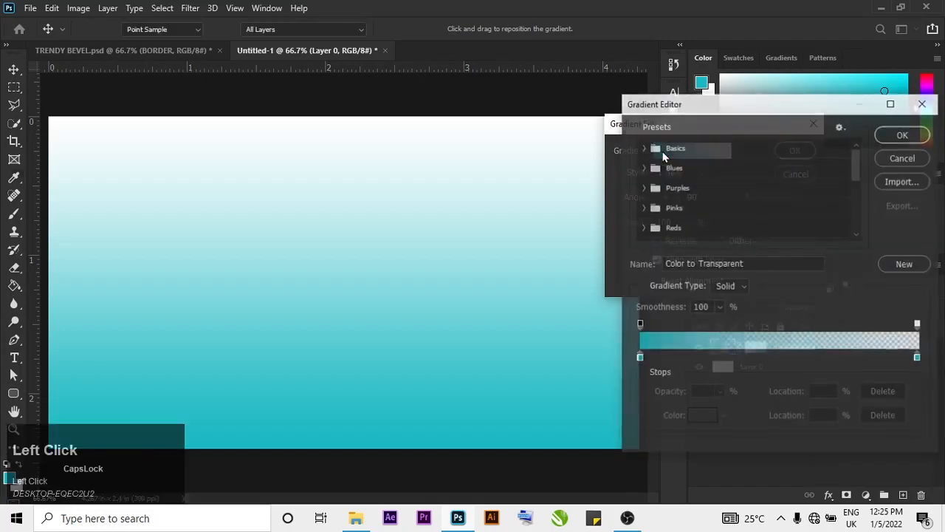
pyautogui.click(640, 359)
pyautogui.click(690, 418)
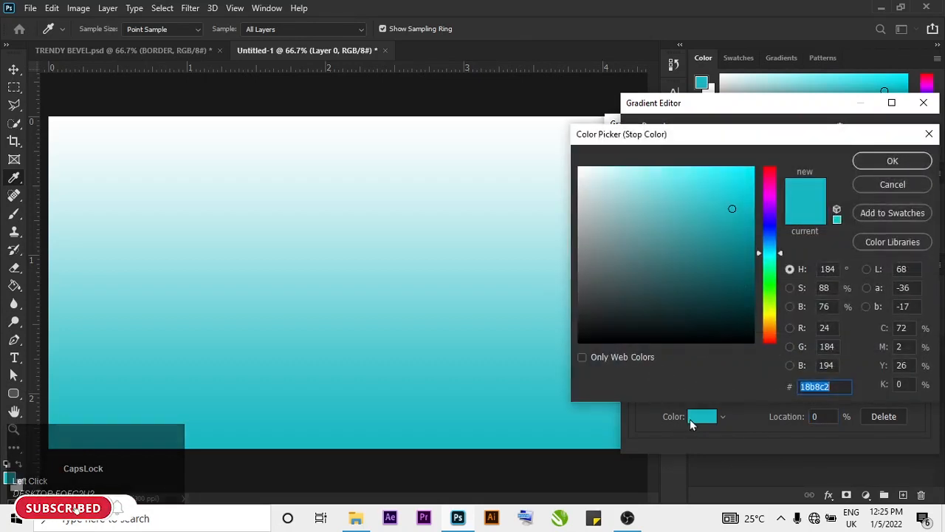
pyautogui.write('024')
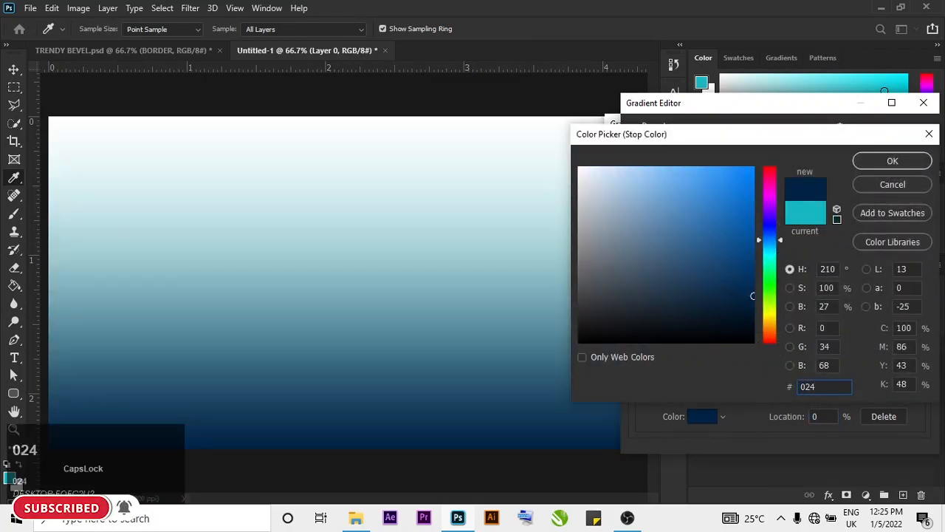
pyautogui.write('55')
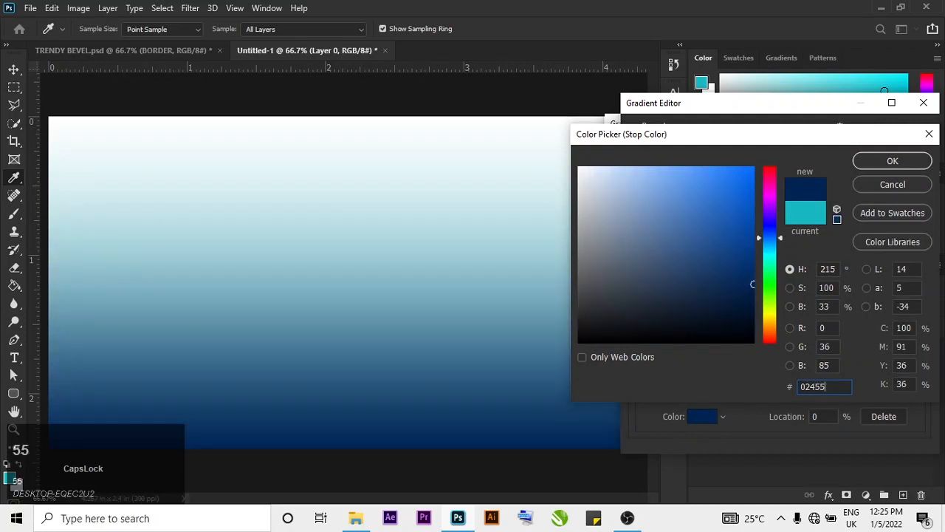
pyautogui.write('B')
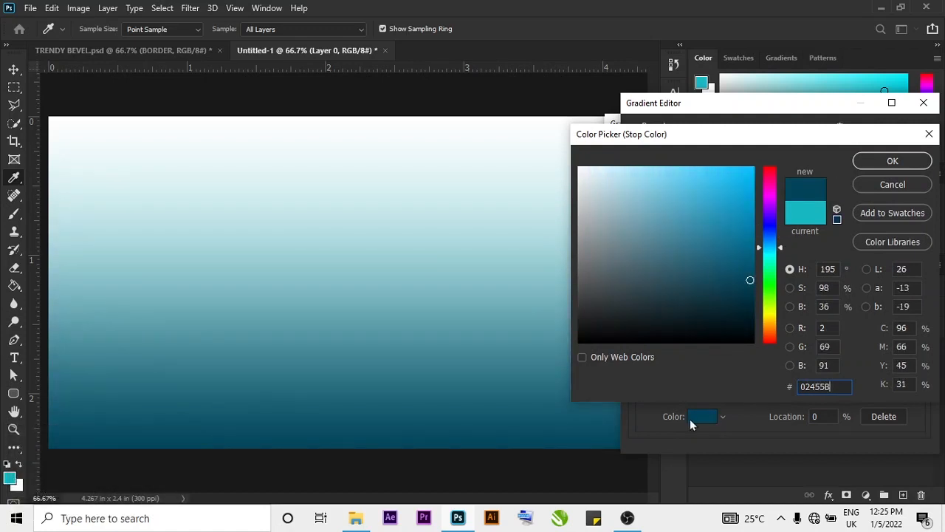
pyautogui.click(808, 197)
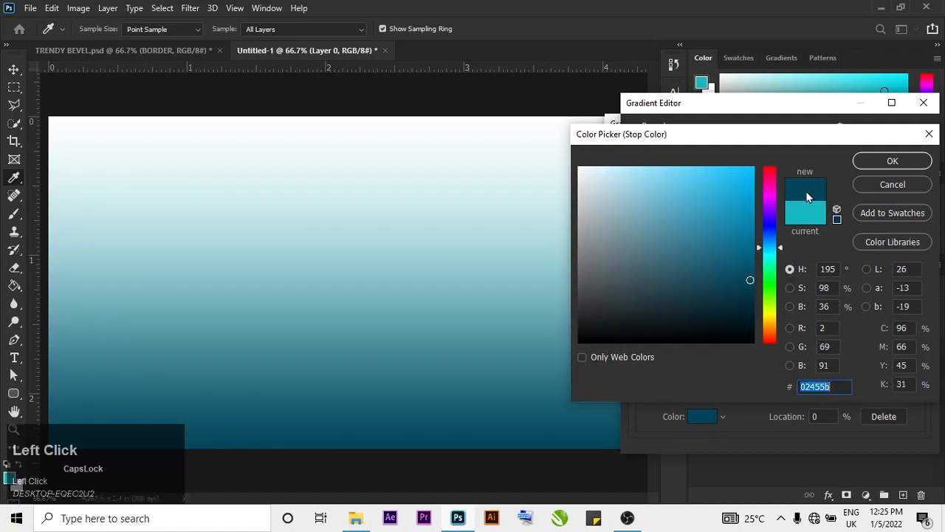
pyautogui.rightClick(809, 386)
pyautogui.click(823, 243)
pyautogui.click(892, 162)
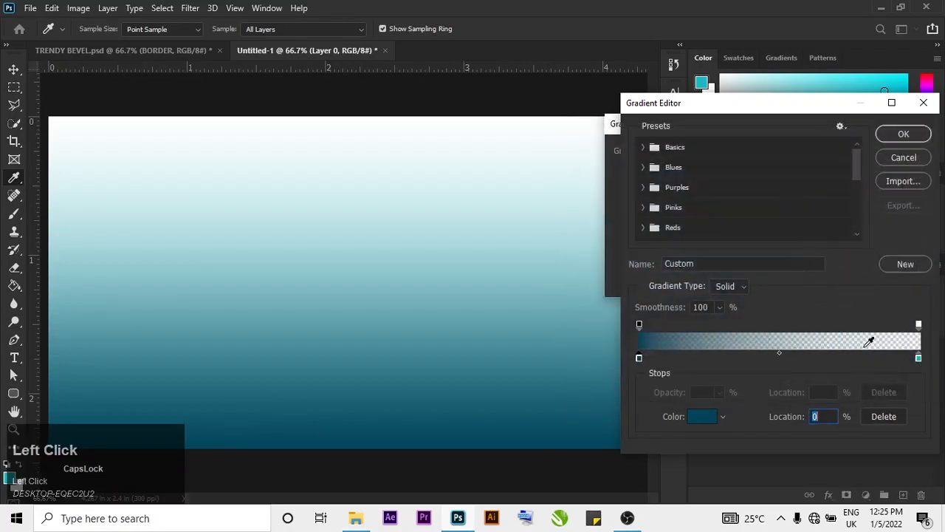
# - Paste the copied hex code 02455b as the color of the gradient's end stop at location 100%
pyautogui.click(919, 360)
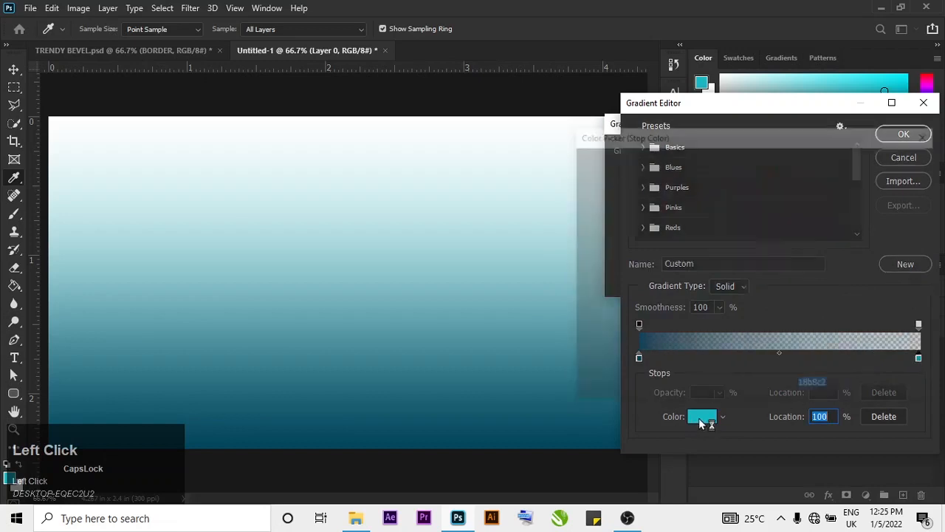
pyautogui.click(699, 418)
pyautogui.hotkey('ctrl', 'v')
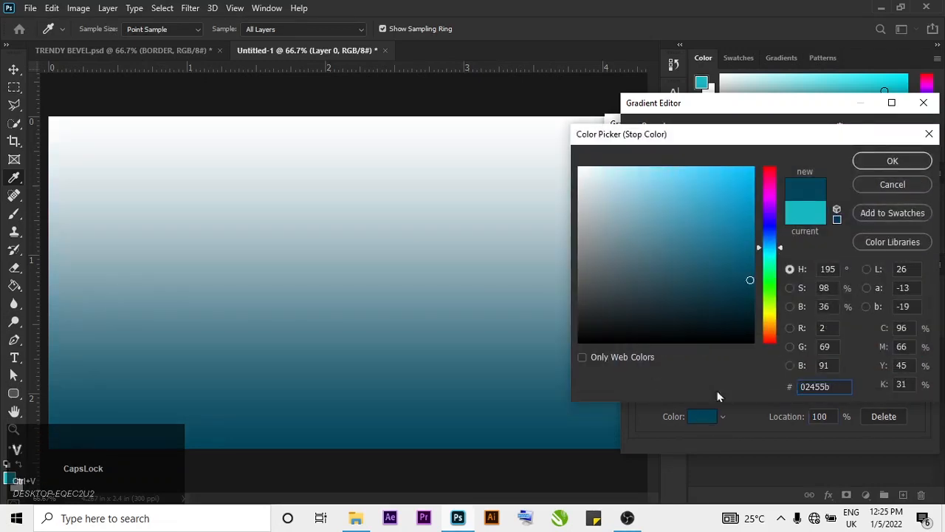
pyautogui.click(893, 162)
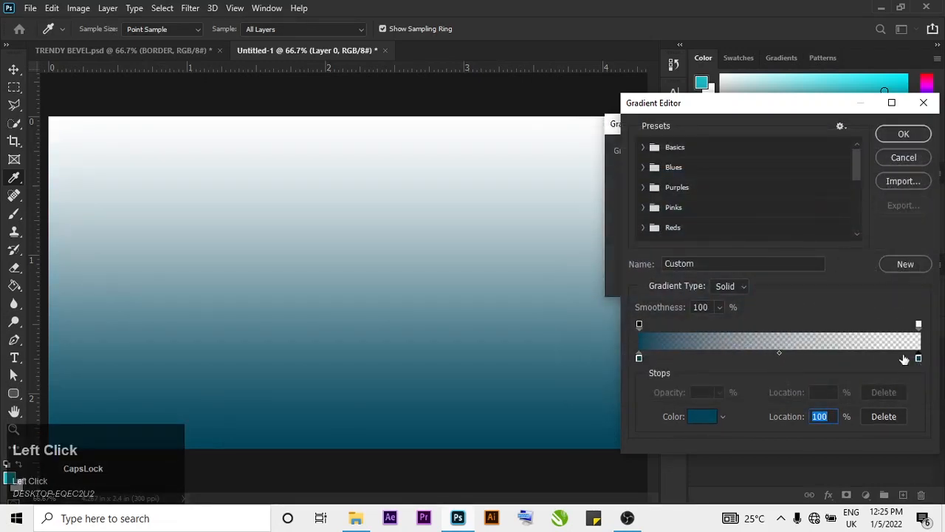
# - Raise the opacity of the gradient's end opacity stop to 100%
pyautogui.click(918, 327)
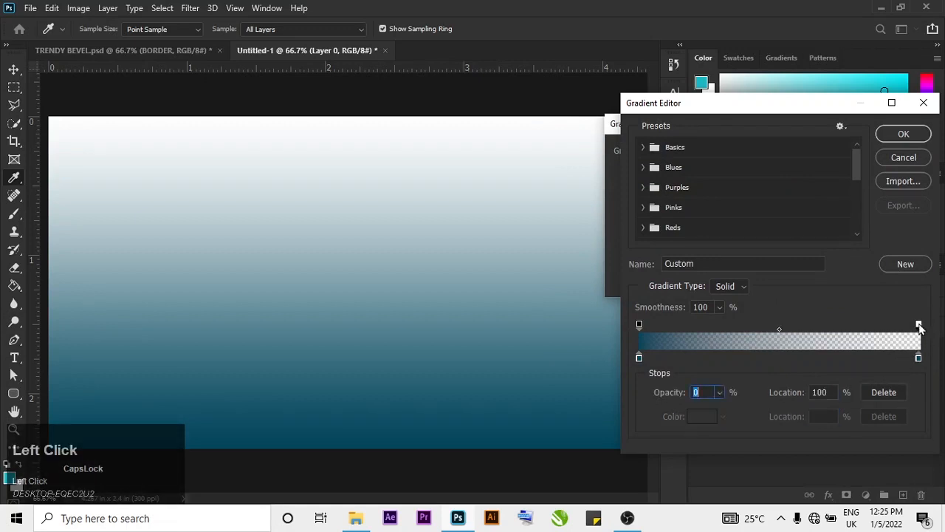
pyautogui.click(719, 394)
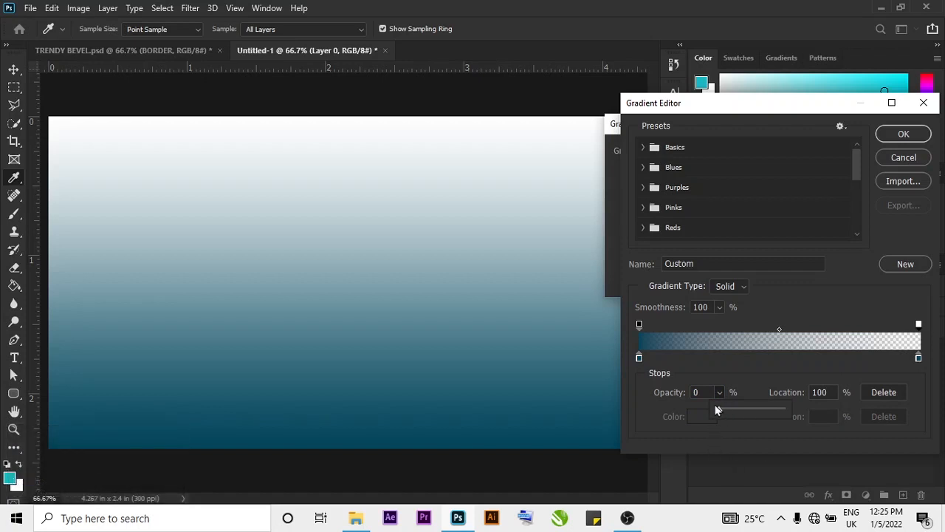
pyautogui.moveTo(719, 412); pyautogui.dragTo(796, 407)
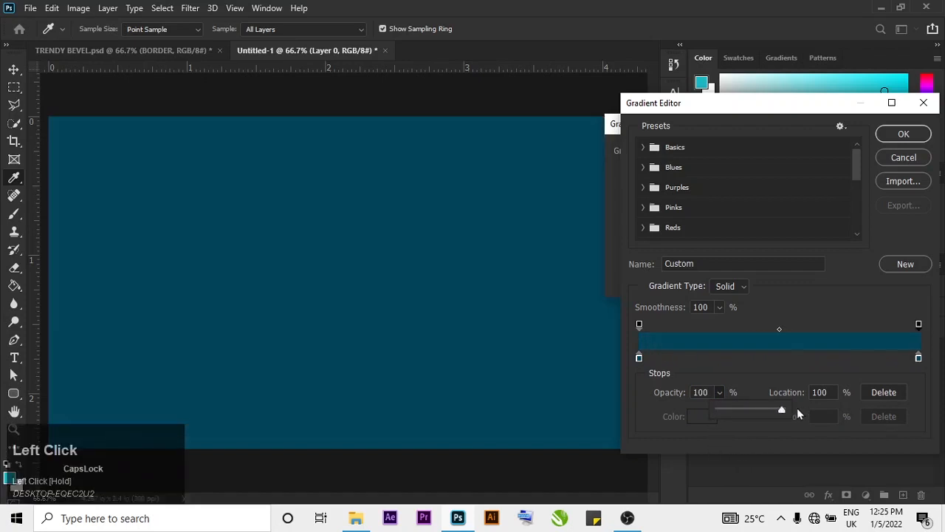
# - Change the gradient's end color stop to the brighter blue 019bcd and apply the gradient fill
pyautogui.click(919, 358)
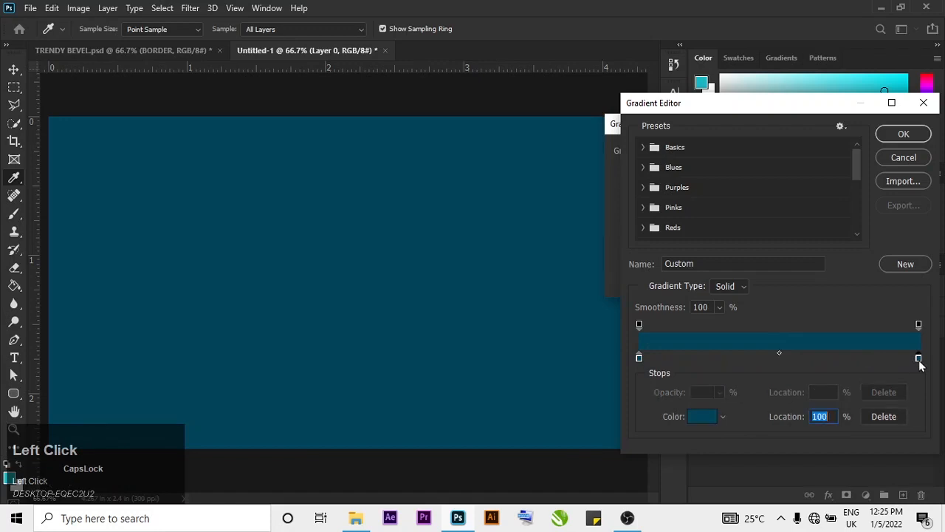
pyautogui.click(701, 420)
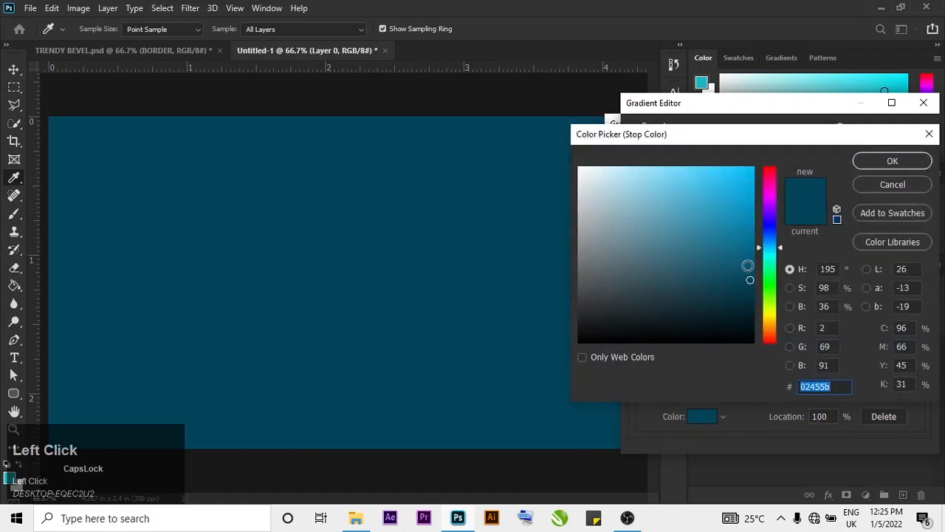
pyautogui.moveTo(749, 268); pyautogui.dragTo(754, 201)
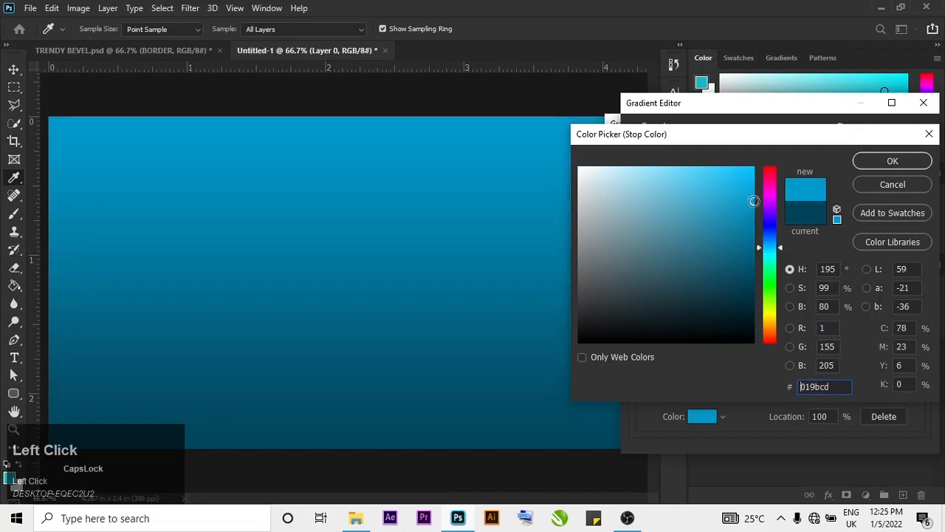
pyautogui.click(892, 159)
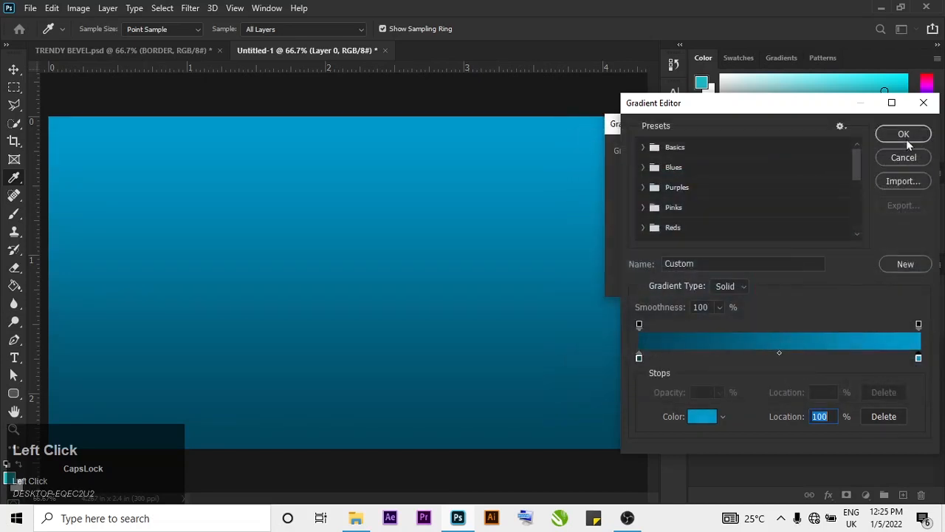
pyautogui.click(898, 136)
pyautogui.click(796, 151)
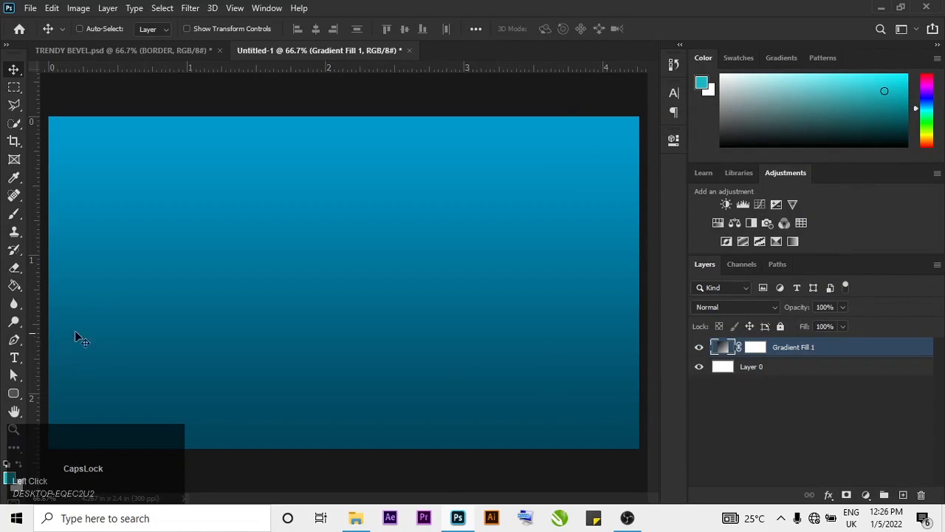
# - Add the text "CLUB" on the canvas in black Akrobat Black at 350 px
pyautogui.click(14, 357)
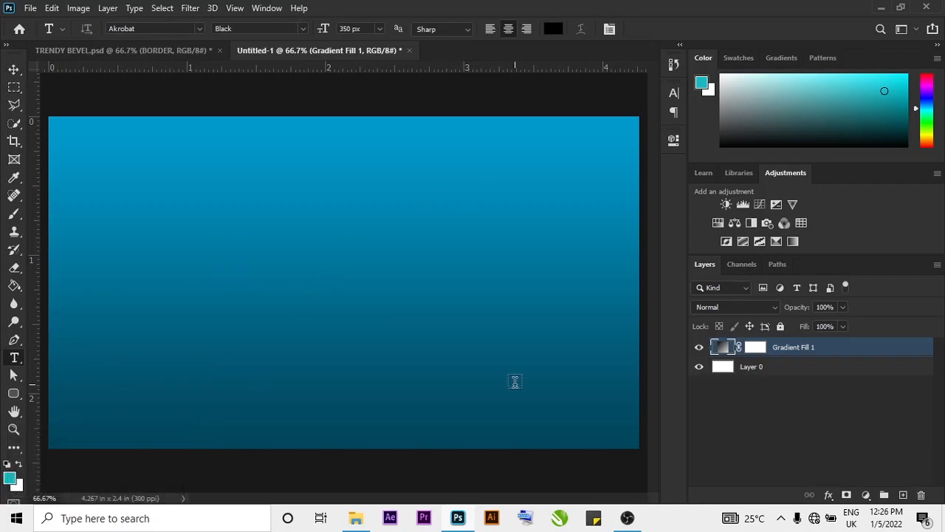
pyautogui.press('capslock')
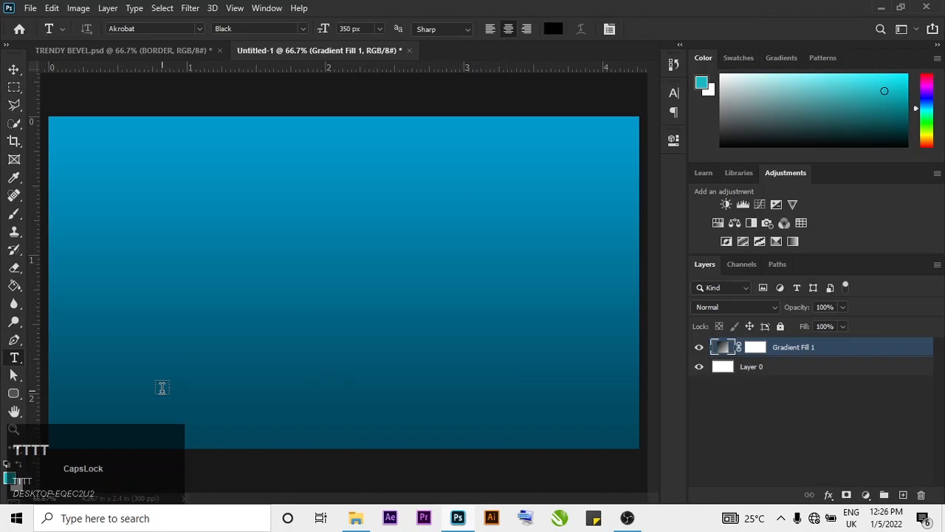
pyautogui.press('t')
pyautogui.press('t')
pyautogui.click(266, 276)
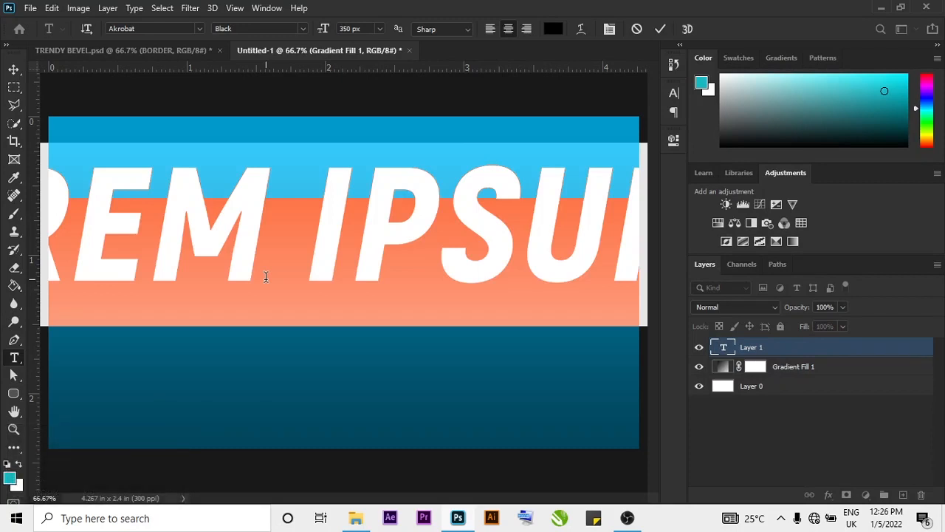
pyautogui.press('BackSpace')
pyautogui.write('CL')
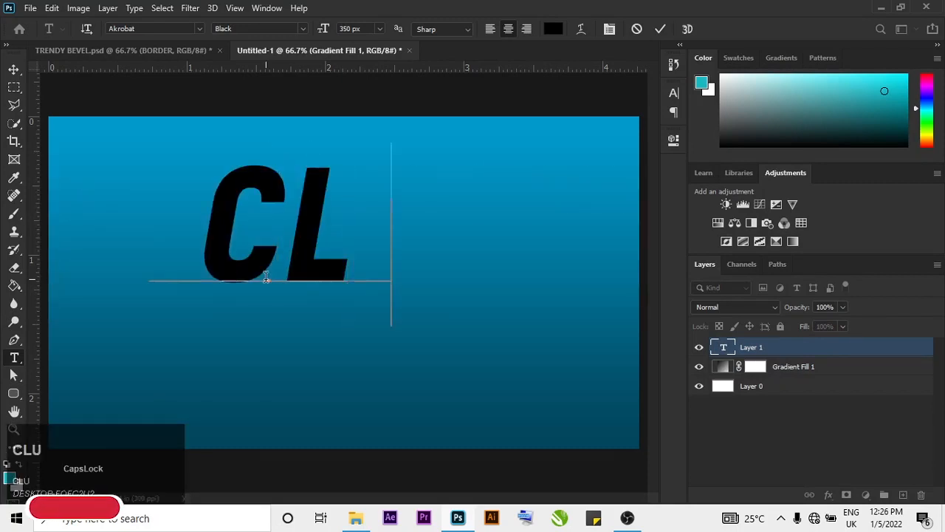
pyautogui.write('UB')
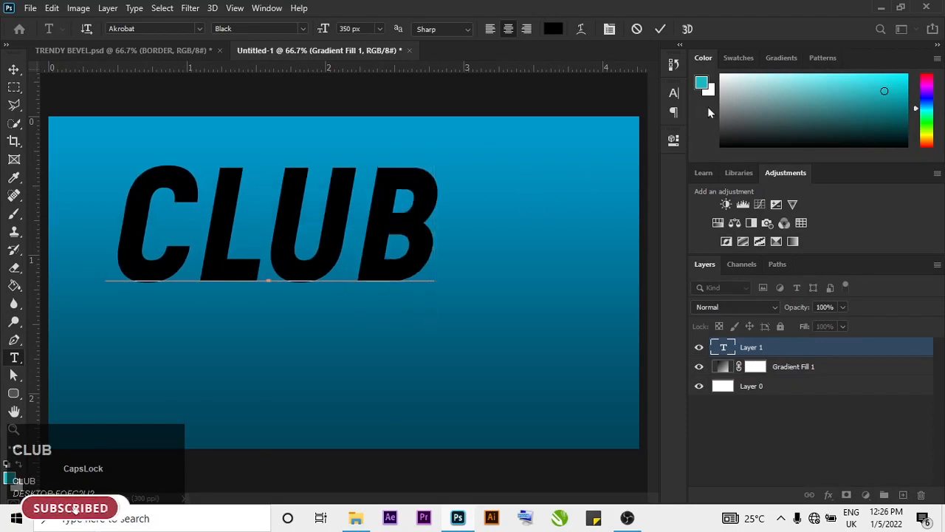
pyautogui.click(660, 31)
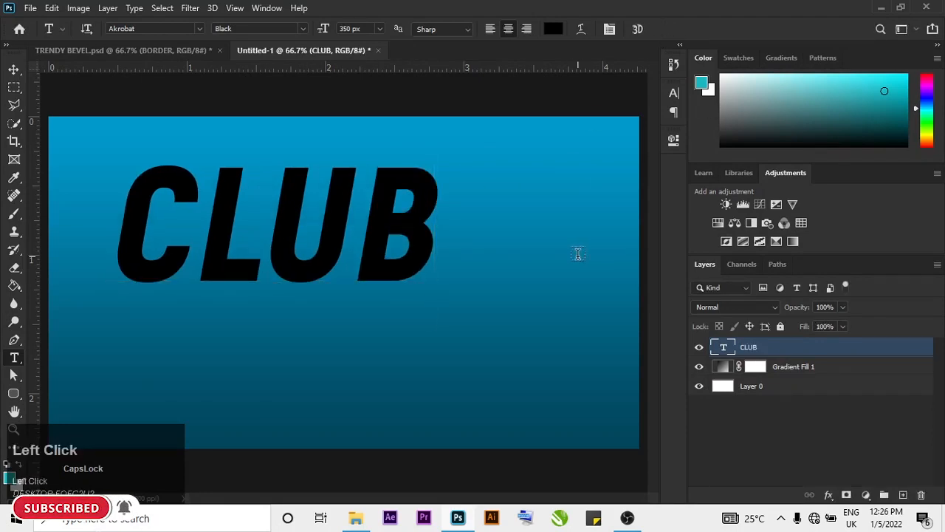
# - Select the entire canvas and center the CLUB text horizontally within it
pyautogui.hotkey('ctrl', 'a')
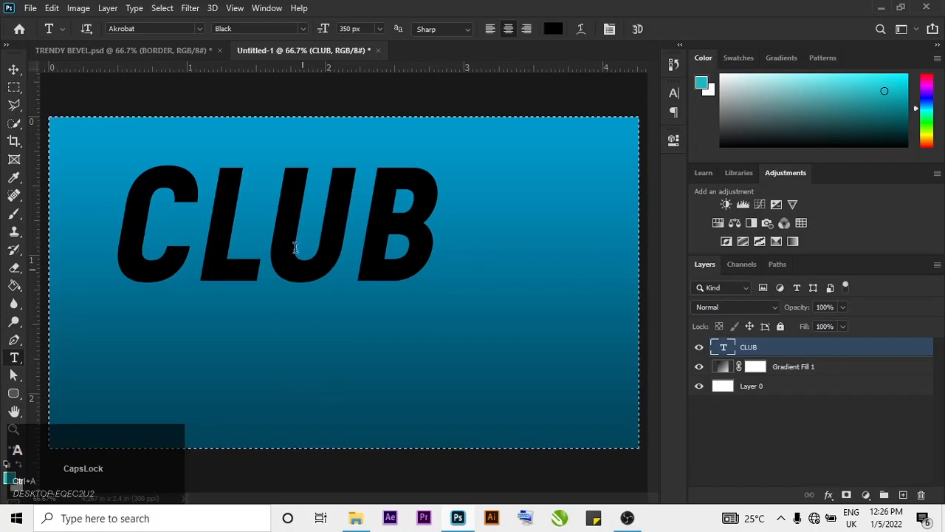
pyautogui.click(14, 68)
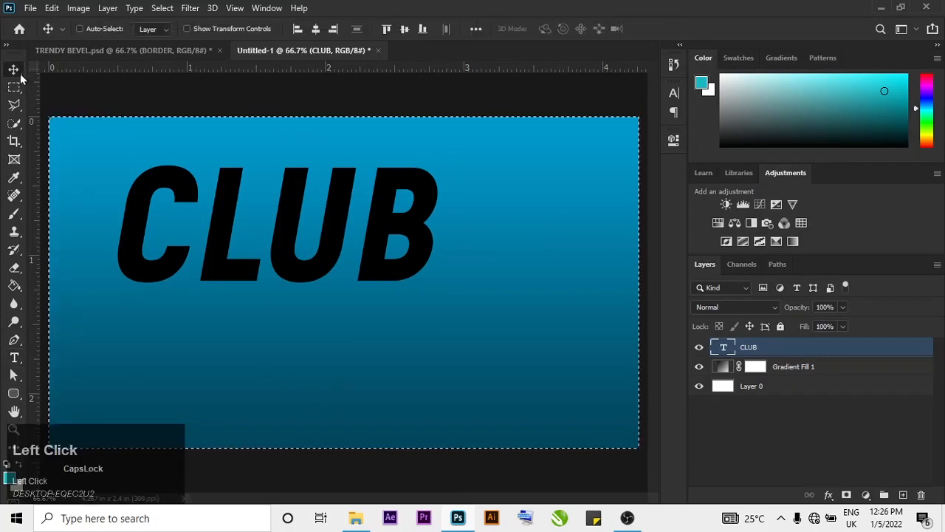
pyautogui.click(315, 28)
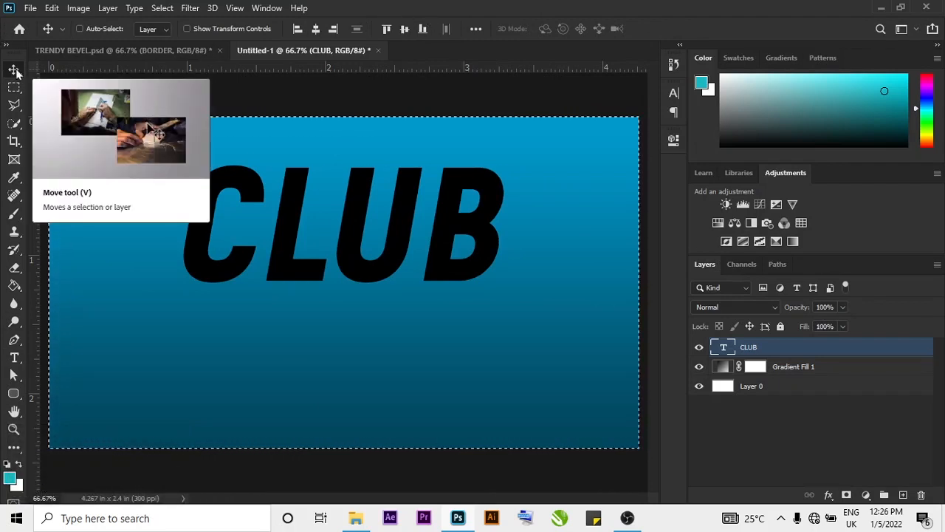
pyautogui.press('capslock')
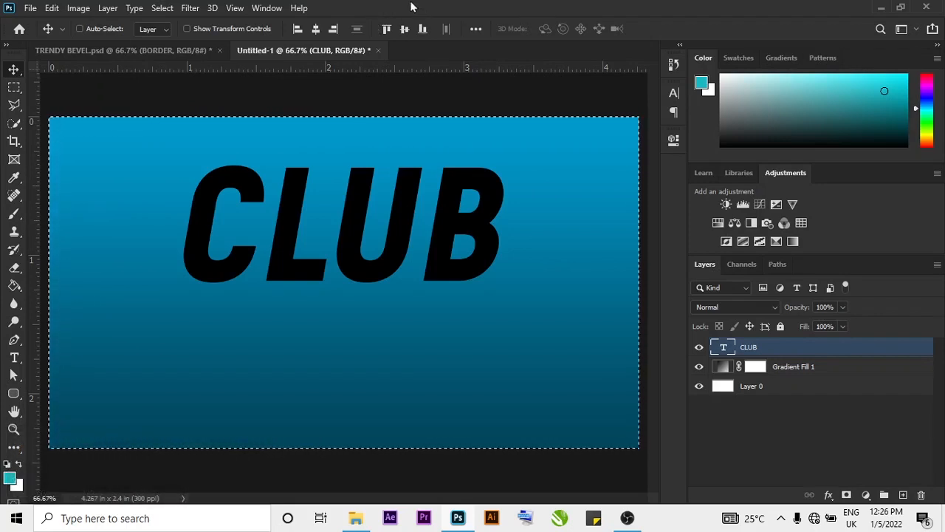
# - Center the CLUB text vertically on the canvas and clear the selection
pyautogui.click(317, 29)
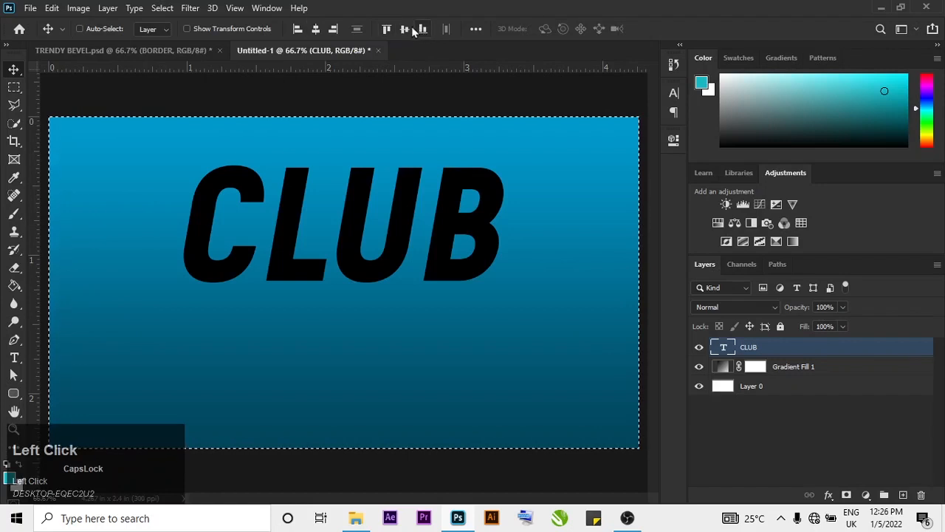
pyautogui.click(406, 30)
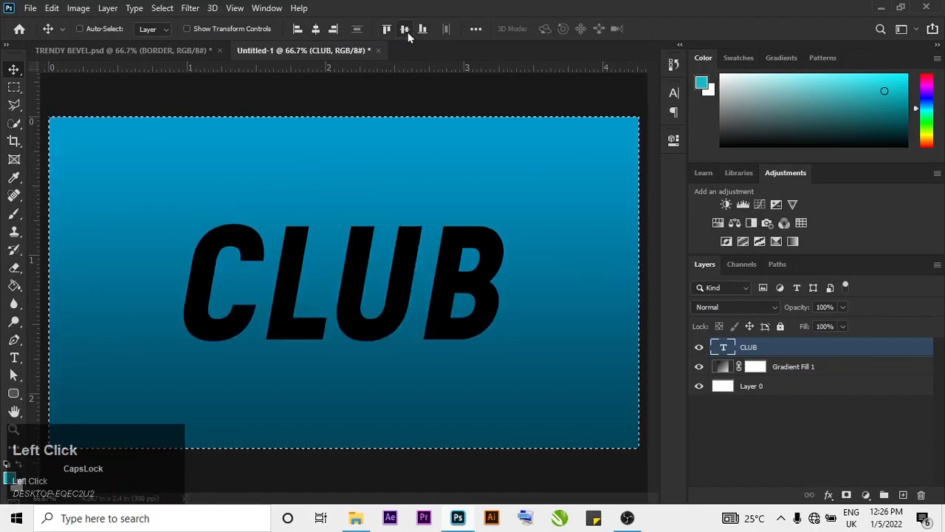
pyautogui.hotkey('ctrl', 'd')
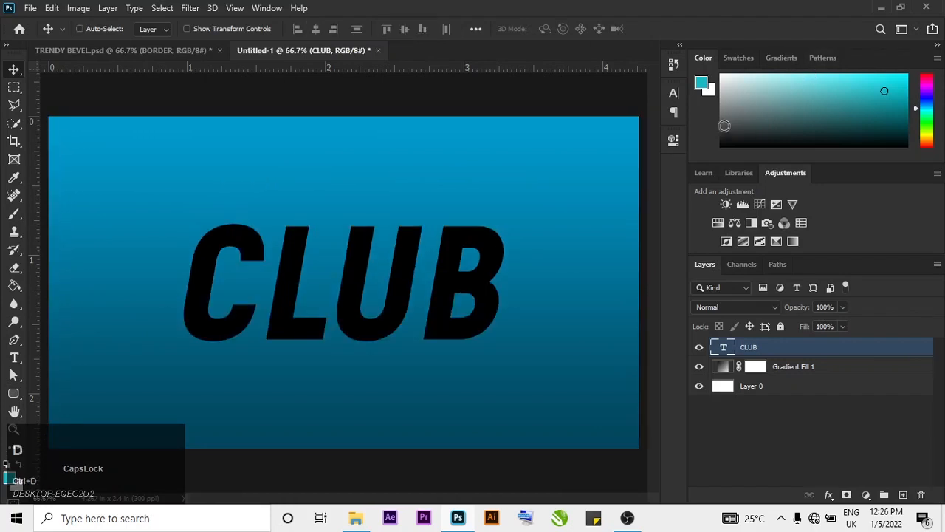
# - Review the font family and font style settings of the CLUB text
pyautogui.click(679, 96)
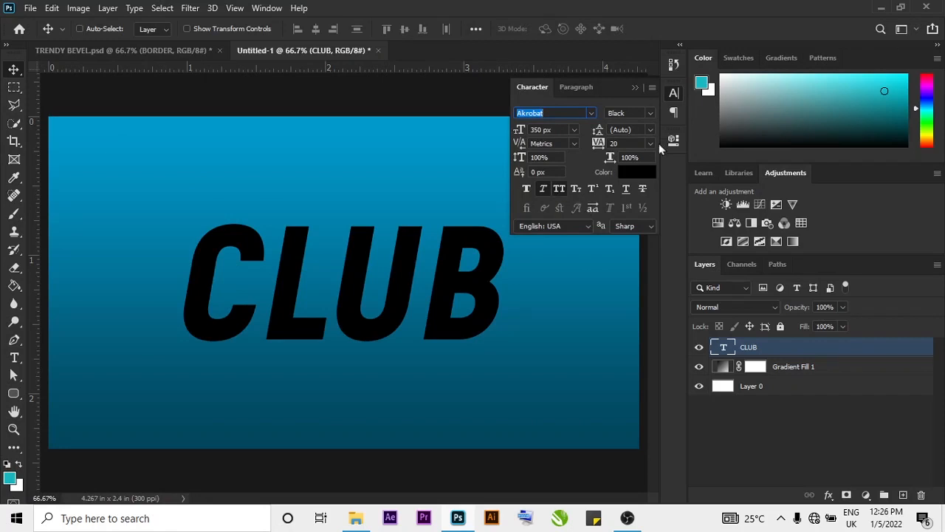
pyautogui.click(592, 113)
pyautogui.click(594, 113)
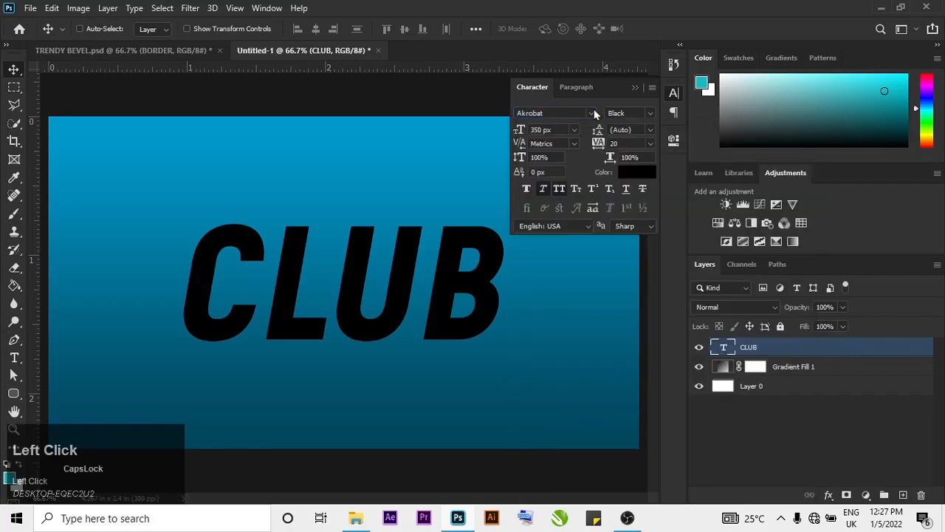
pyautogui.click(647, 113)
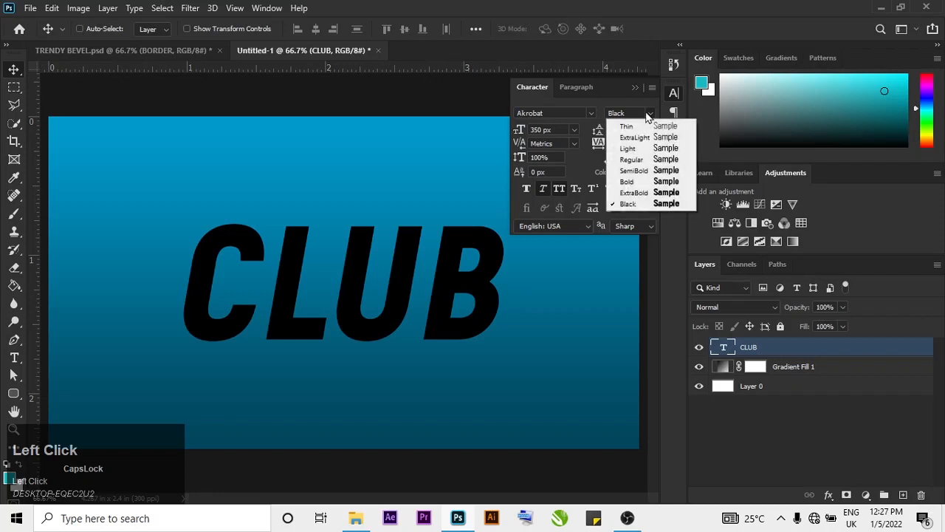
pyautogui.click(587, 114)
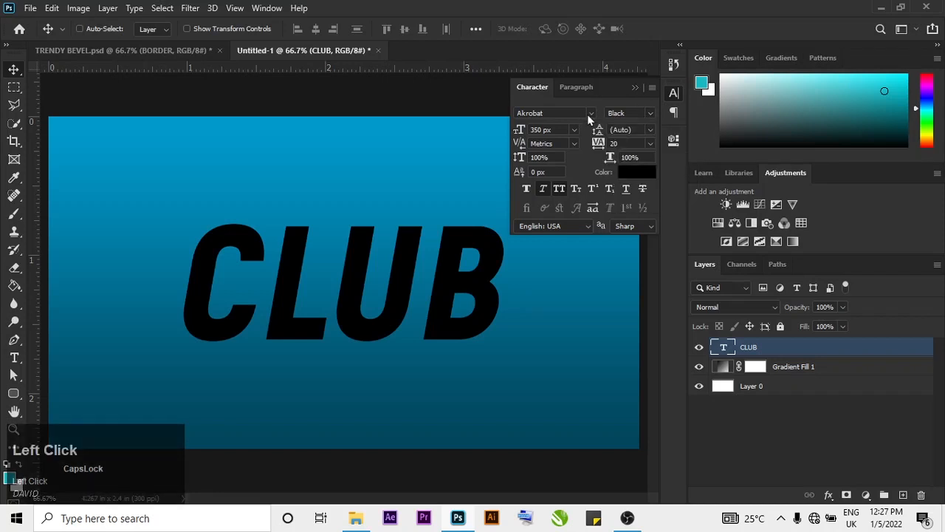
pyautogui.click(652, 115)
pyautogui.click(638, 89)
pyautogui.click(637, 89)
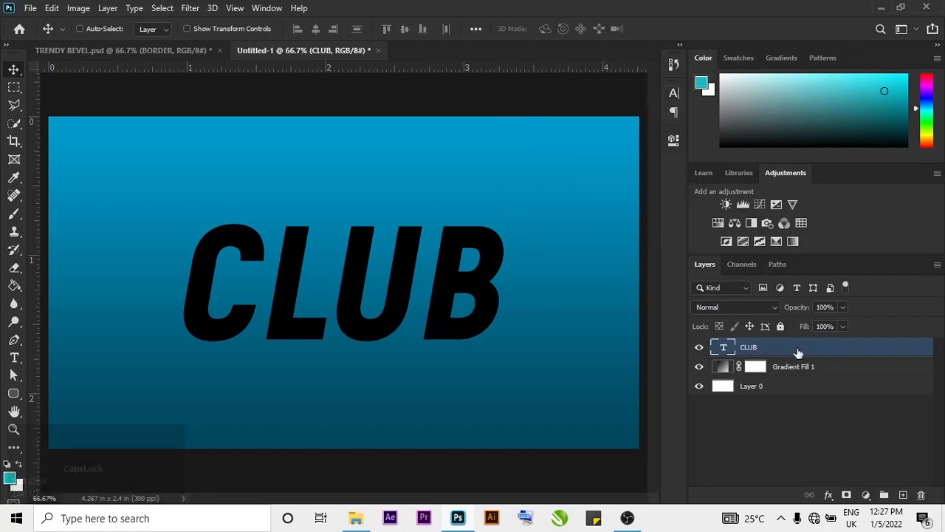
# - Convert the CLUB text layer to a smart object
pyautogui.rightClick(798, 352)
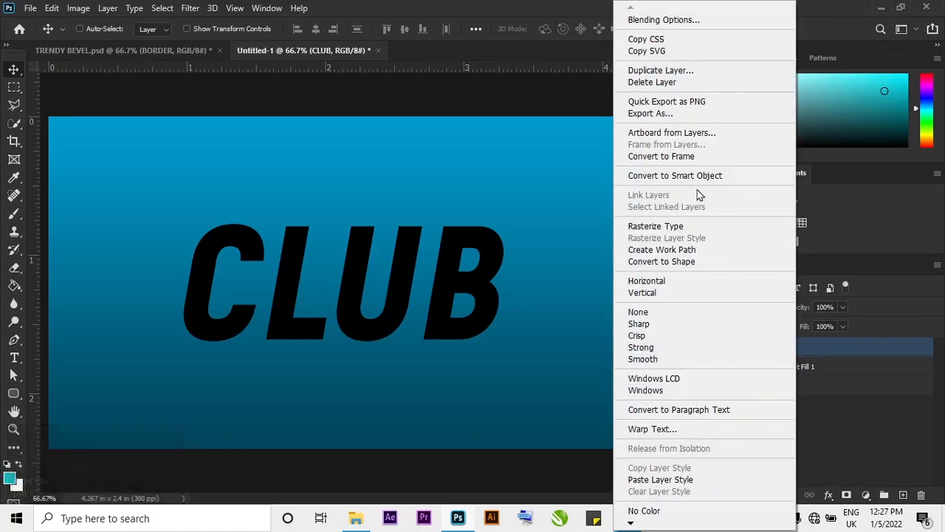
pyautogui.rightClick(816, 352)
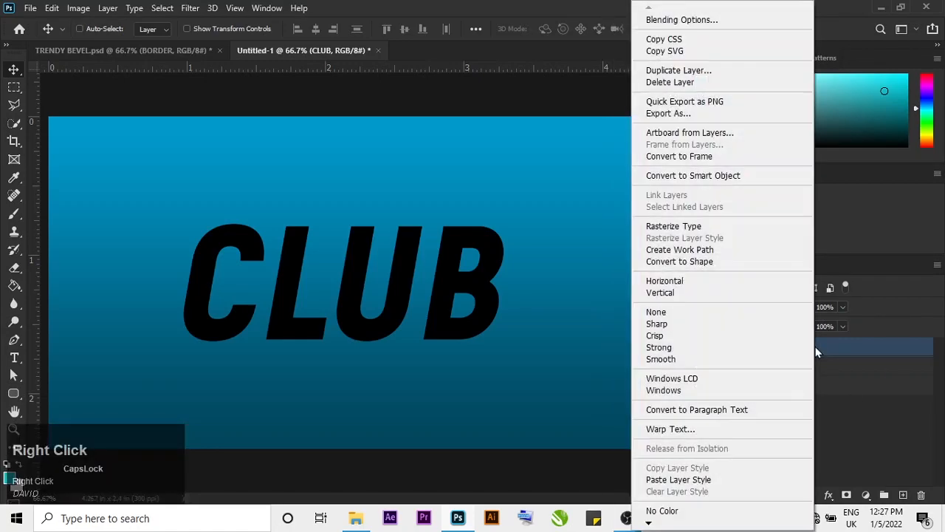
pyautogui.click(692, 177)
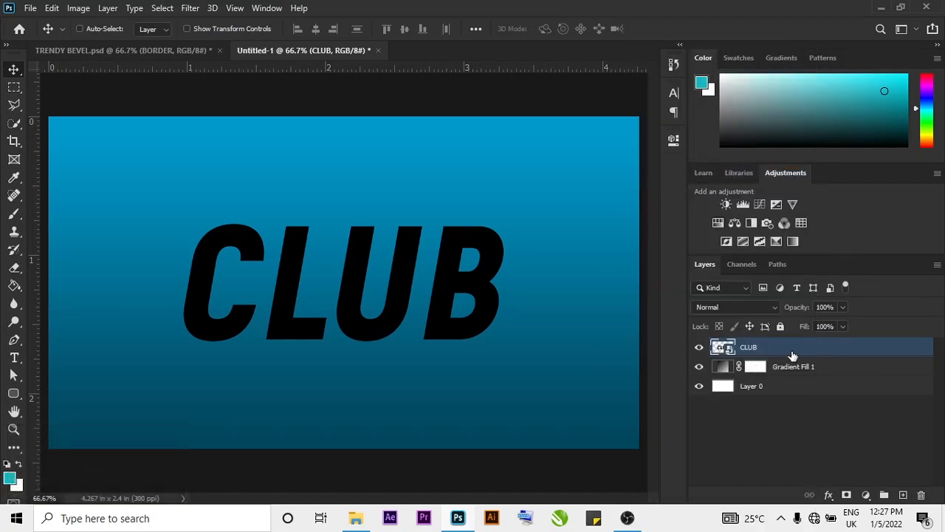
# - Duplicate the CLUB smart object layer and hide the copy
pyautogui.hotkey('ctrl', 'j')
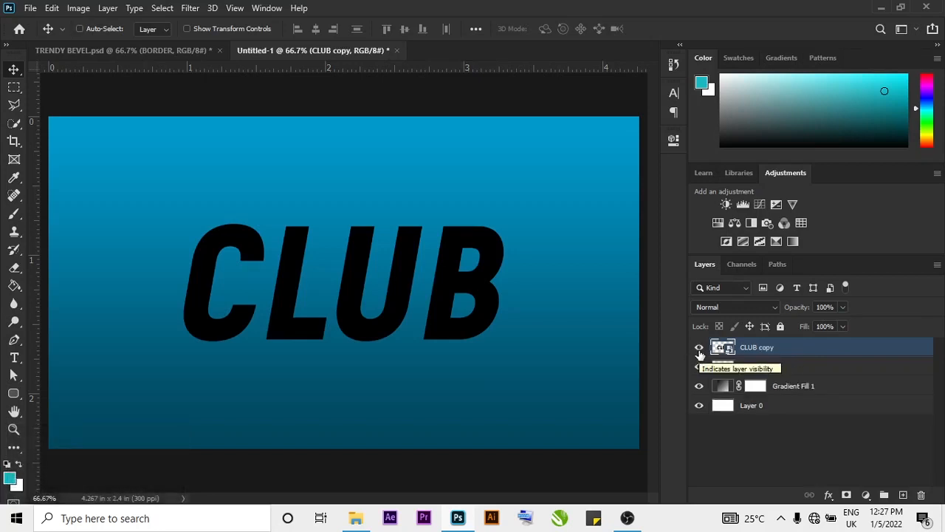
pyautogui.click(699, 353)
# - Add a Drop Shadow to the original CLUB layer and set its angle to 45°
pyautogui.click(823, 373)
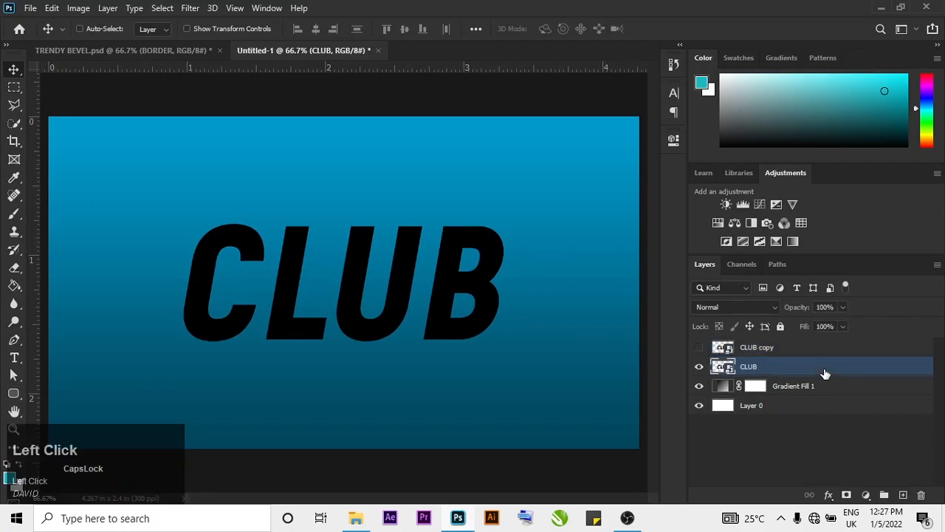
pyautogui.doubleClick(825, 373)
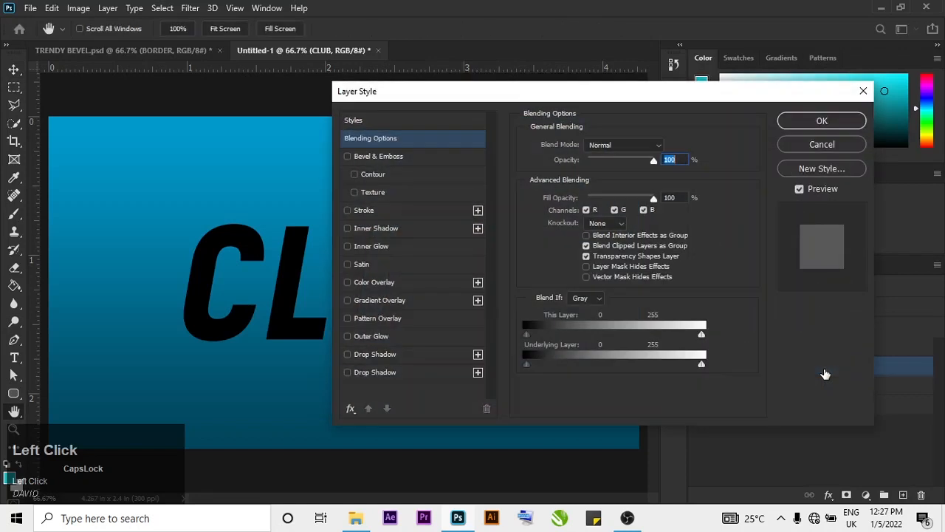
pyautogui.click(348, 356)
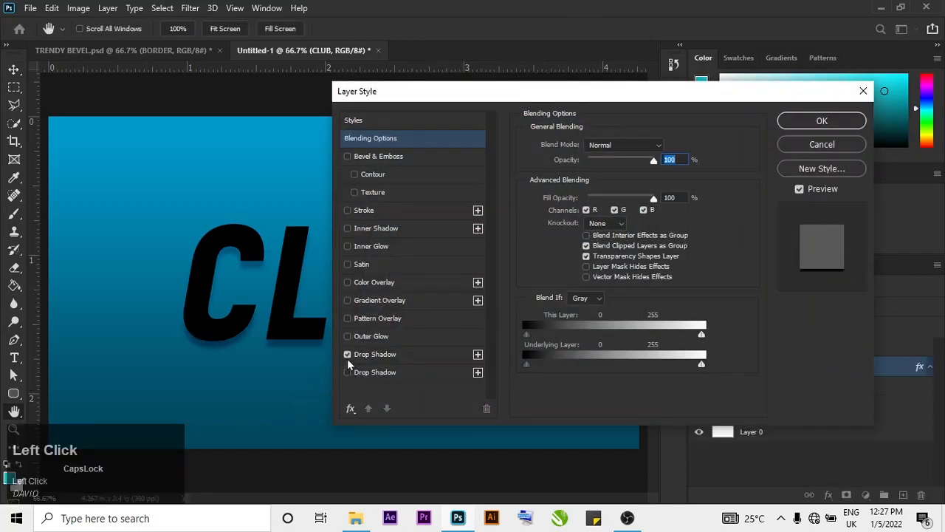
pyautogui.click(402, 356)
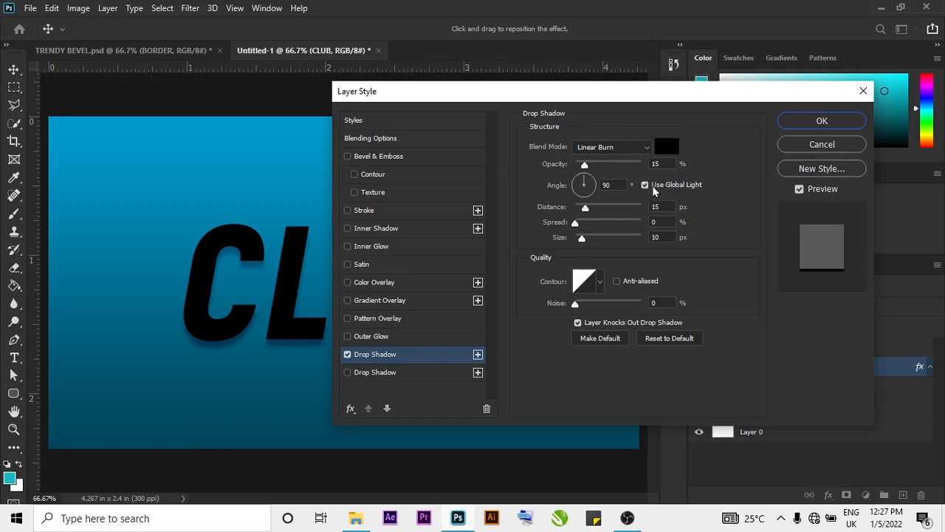
pyautogui.click(614, 186)
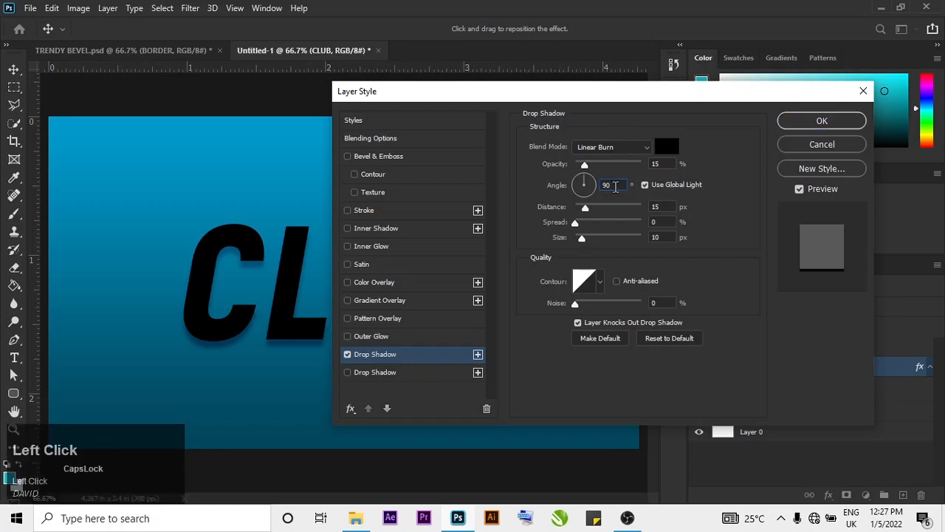
pyautogui.press('BackSpace')
pyautogui.write('45')
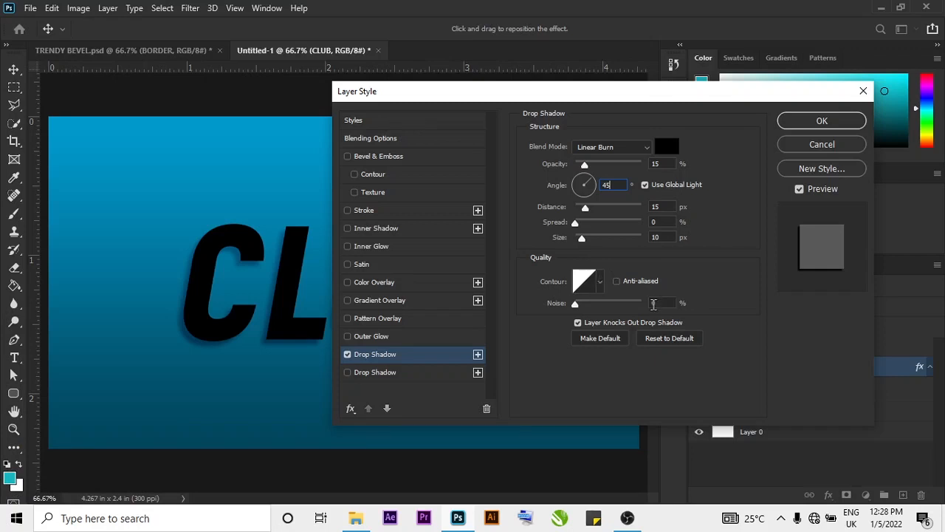
# - Enable a second Drop Shadow on the CLUB layer with 50 px distance and 35 px size, and apply the layer style
pyautogui.click(347, 373)
pyautogui.click(439, 374)
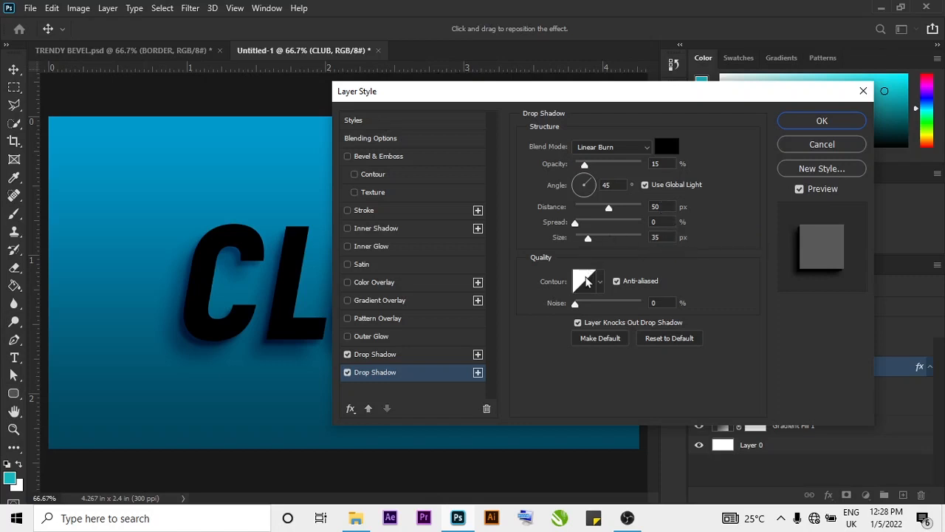
pyautogui.click(805, 126)
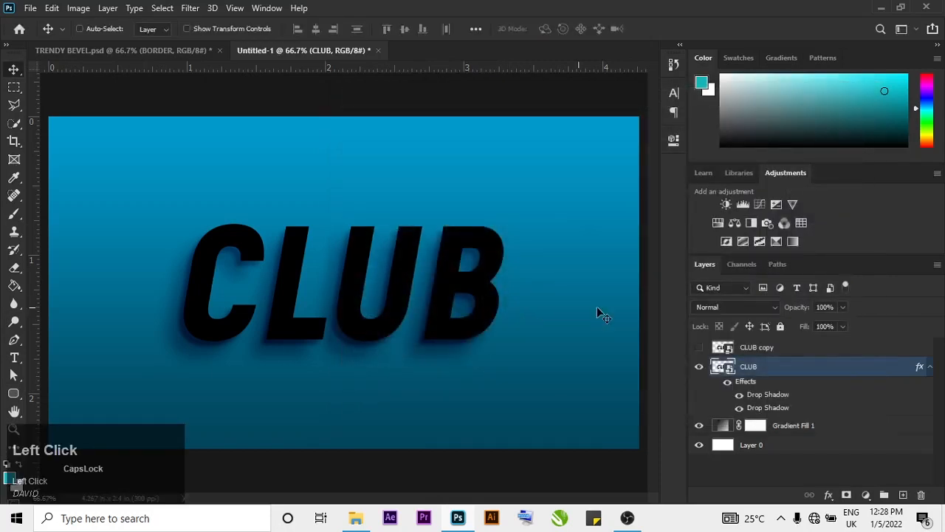
# - Collapse the CLUB layer's effects list and reduce the layer's fill to 0%
pyautogui.click(929, 367)
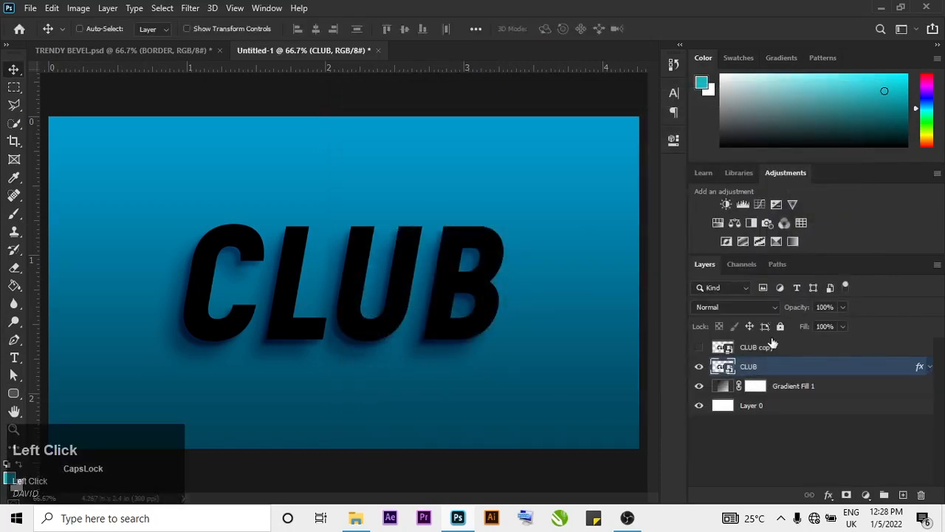
pyautogui.moveTo(845, 325); pyautogui.dragTo(742, 348)
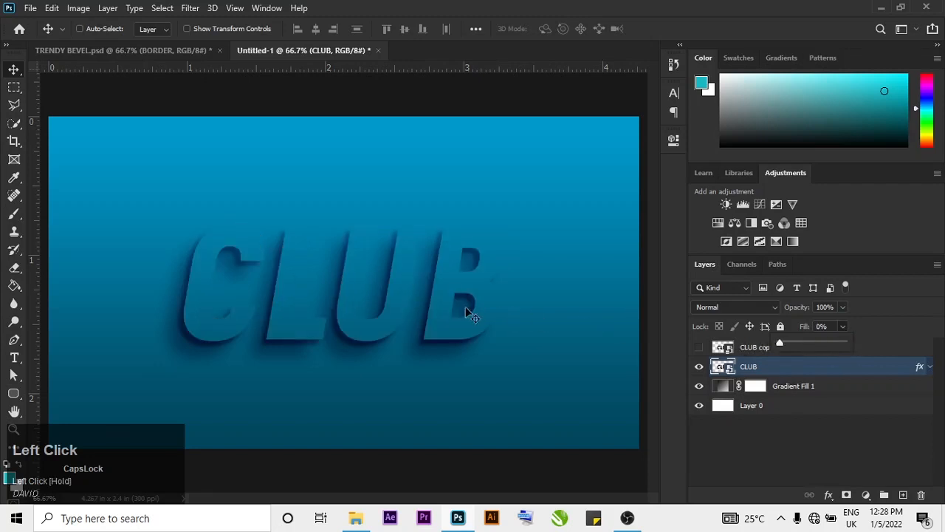
pyautogui.click(787, 375)
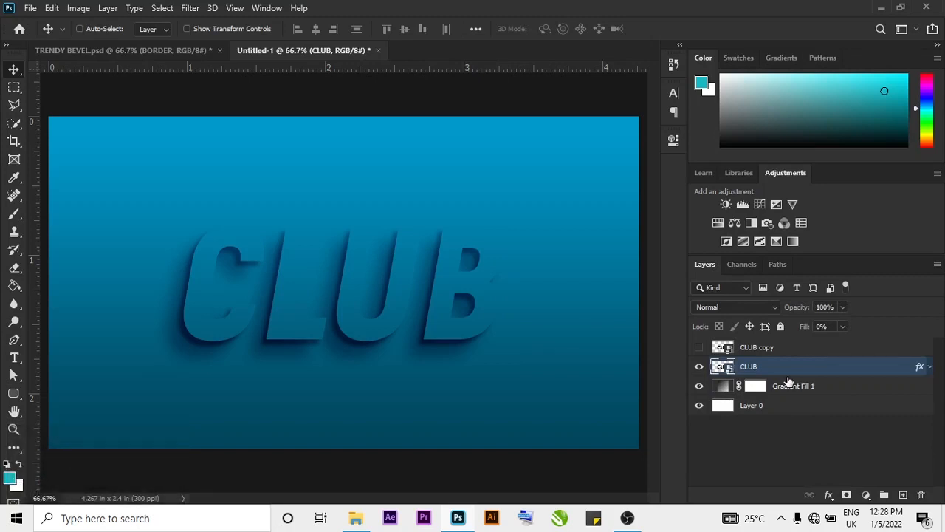
pyautogui.press('ctrl')
pyautogui.hotkey('ctrl', 'j')
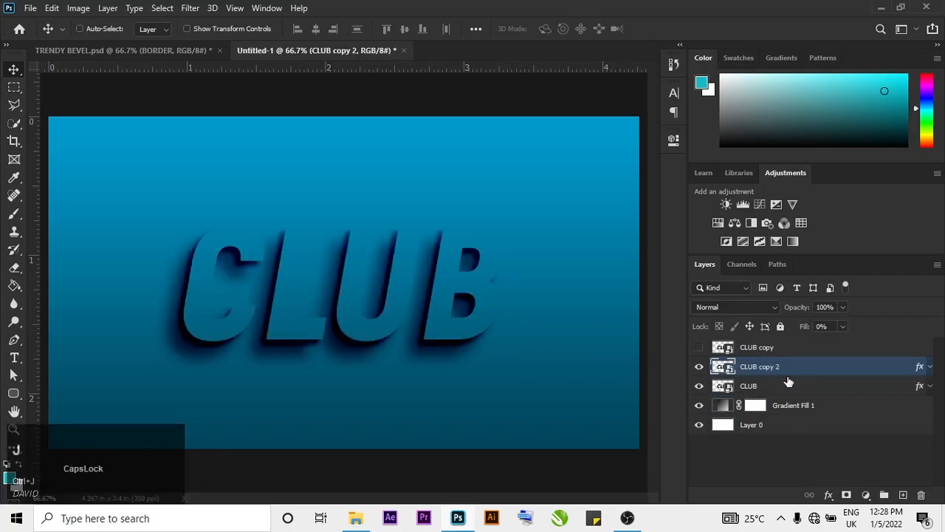
pyautogui.hotkey('ctrl', 'z')
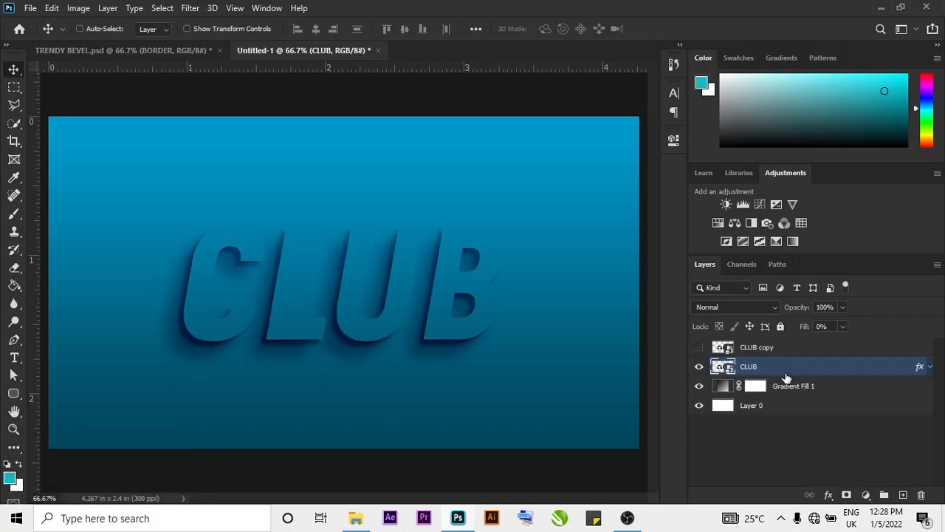
# - Group the CLUB shadow layer and rename the group SHADOW
pyautogui.press('ctrl')
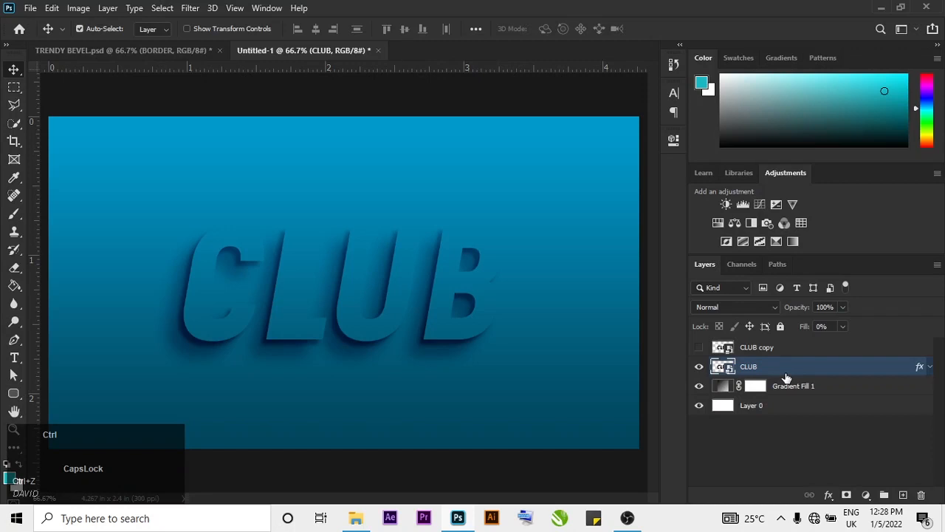
pyautogui.hotkey('ctrl', 'g')
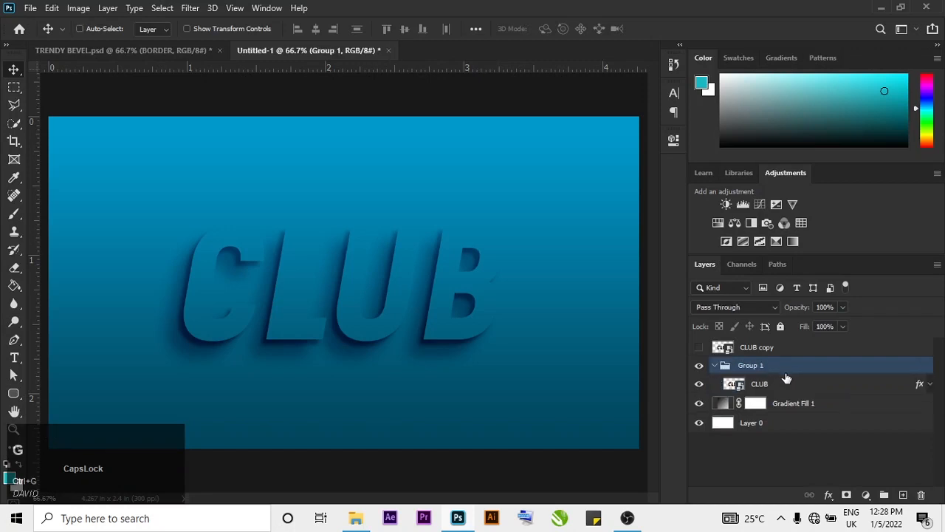
pyautogui.click(715, 365)
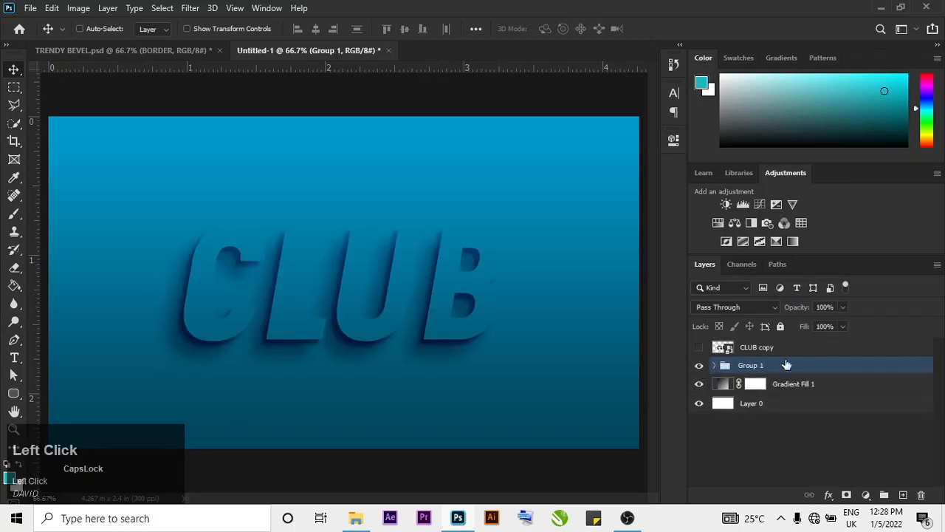
pyautogui.doubleClick(753, 366)
pyautogui.press('BackSpace')
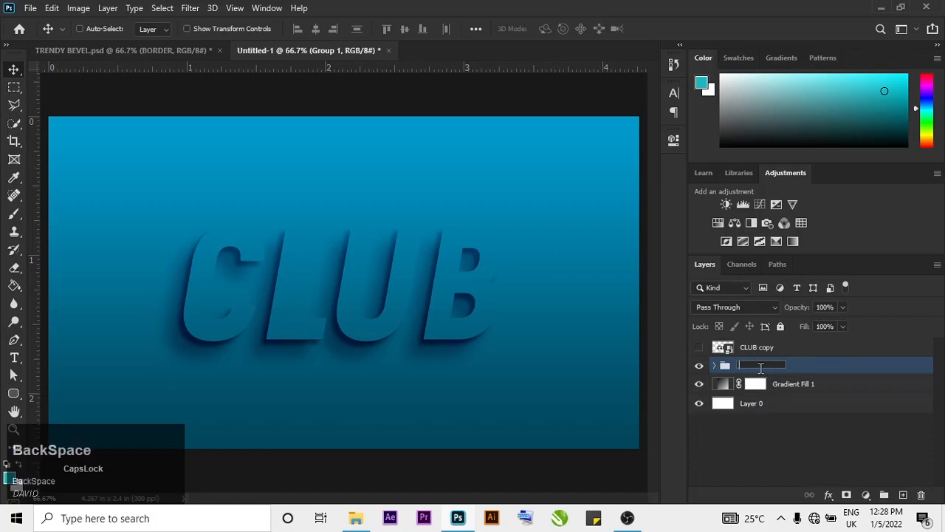
pyautogui.write('SHADOW')
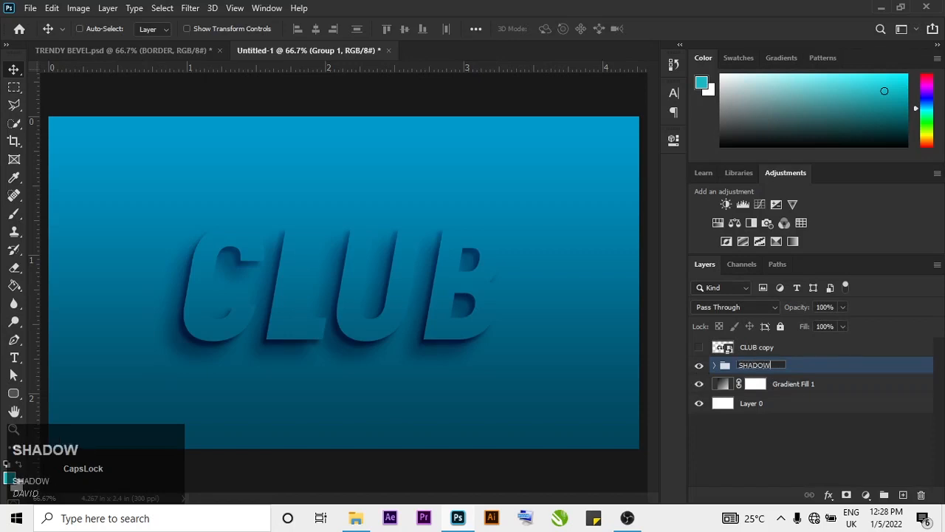
pyautogui.click(845, 461)
# - Toggle the CLUB copy layer's visibility to compare the text with and without it, leaving the layer shown
pyautogui.click(699, 347)
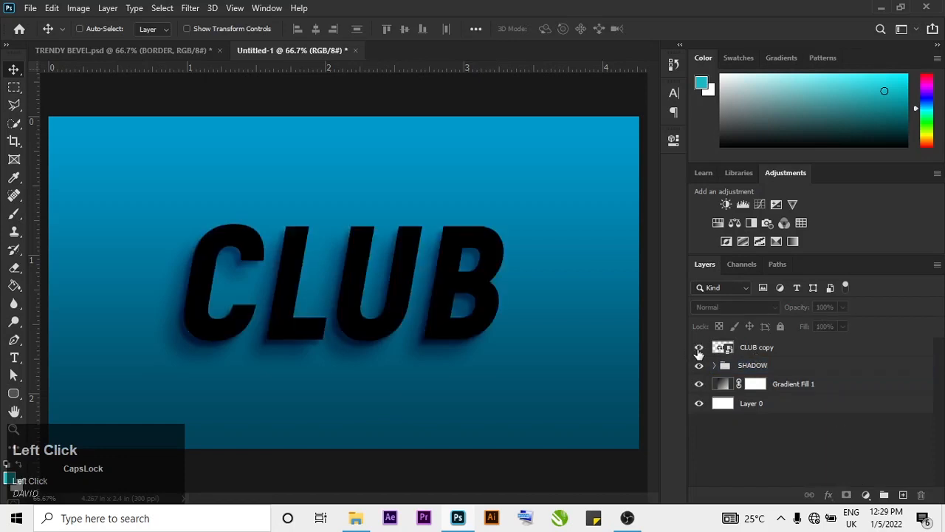
pyautogui.click(699, 350)
pyautogui.click(699, 350)
pyautogui.click(699, 350)
pyautogui.click(698, 350)
pyautogui.click(698, 350)
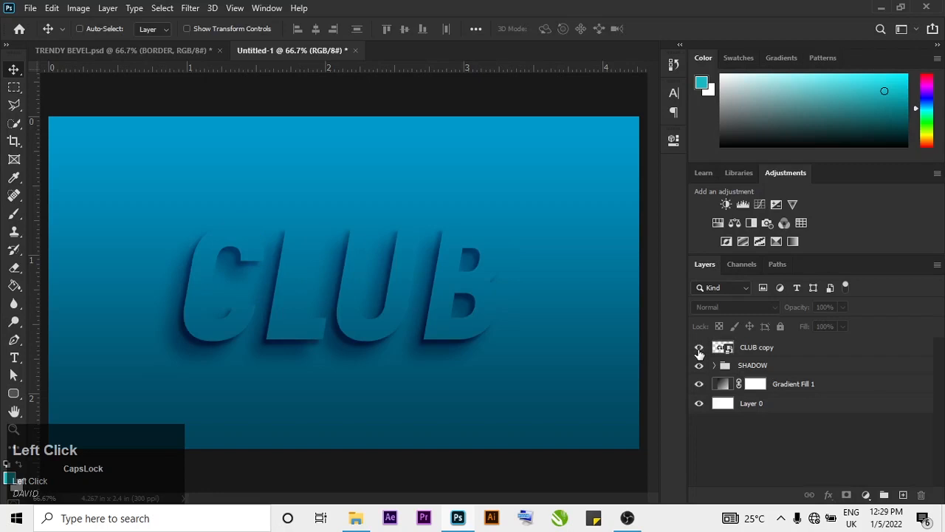
pyautogui.click(699, 350)
pyautogui.click(699, 350)
pyautogui.click(698, 350)
pyautogui.click(698, 351)
pyautogui.click(698, 350)
# - Duplicate the CLUB copy layer and hide the new duplicate
pyautogui.click(777, 347)
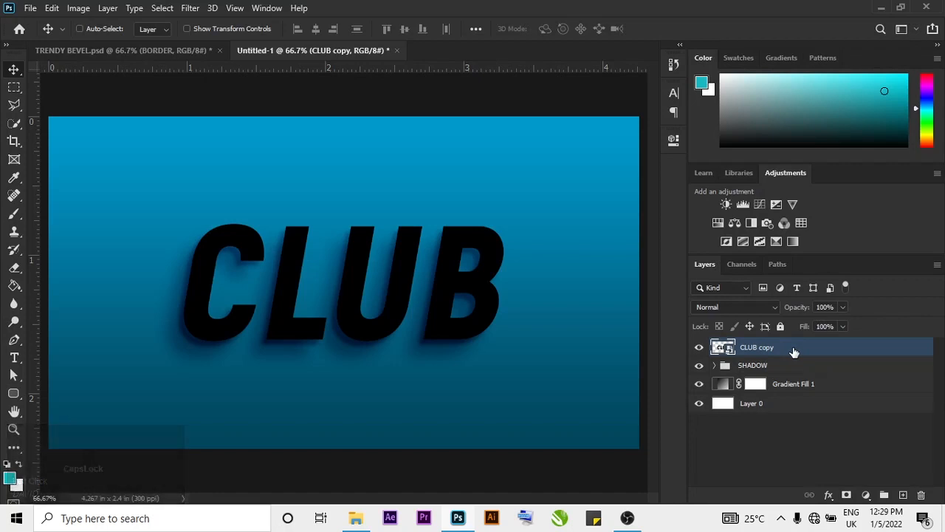
pyautogui.press('ctrl')
pyautogui.hotkey('ctrl', 'j')
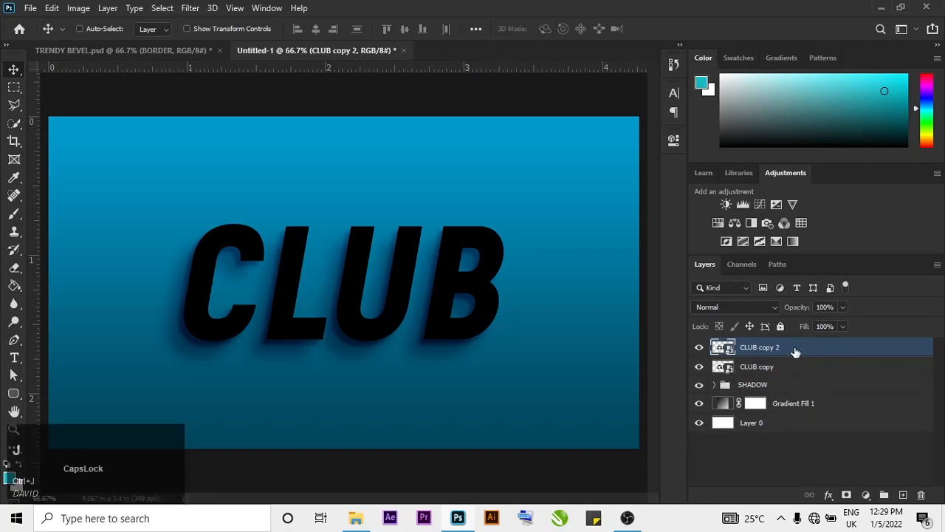
pyautogui.click(699, 348)
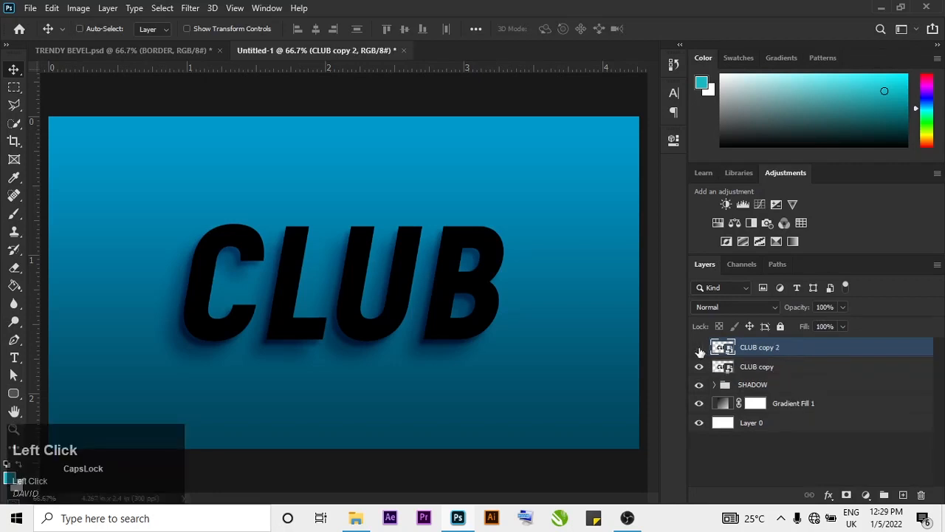
# - Add a Color Overlay layer style to the CLUB copy layer
pyautogui.click(775, 374)
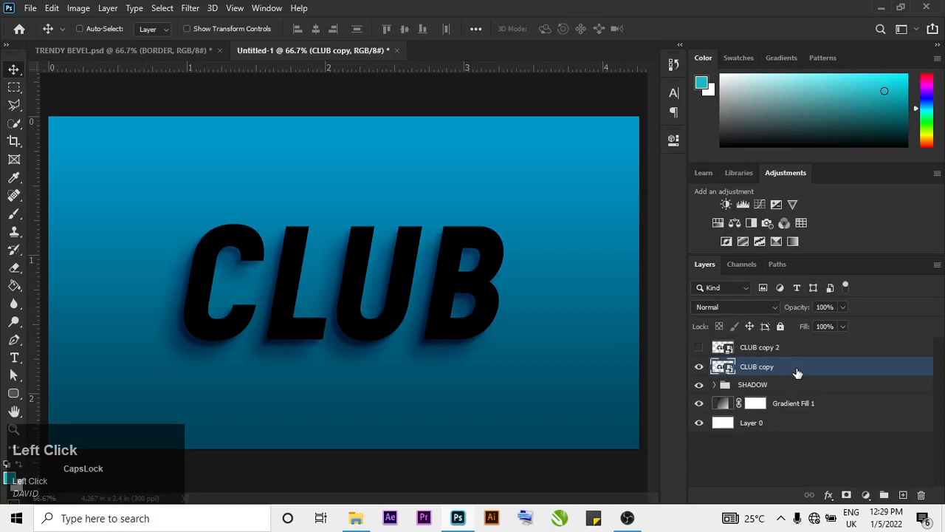
pyautogui.doubleClick(797, 373)
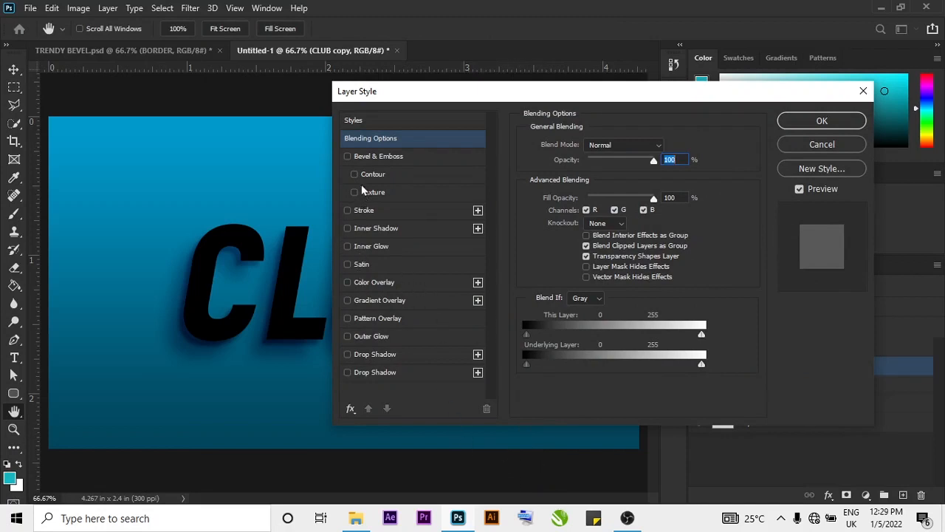
pyautogui.click(347, 283)
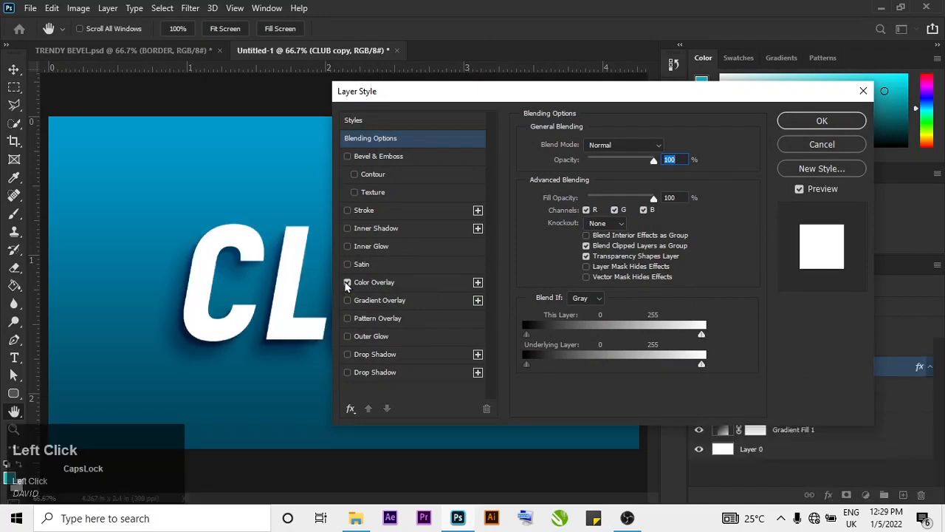
pyautogui.click(393, 282)
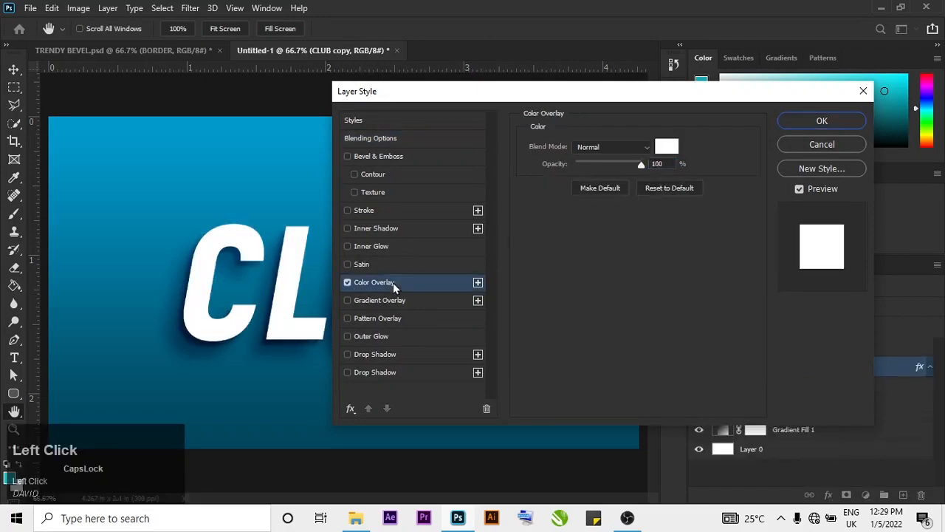
# - Set the color overlay of the CLUB copy layer to light blue 89E5FE
pyautogui.click(667, 148)
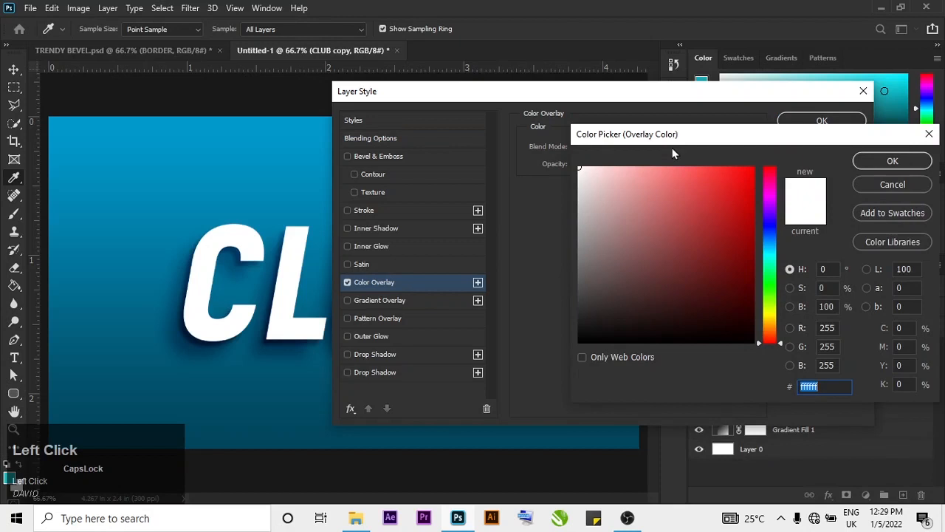
pyautogui.press('BackSpace')
pyautogui.write('89')
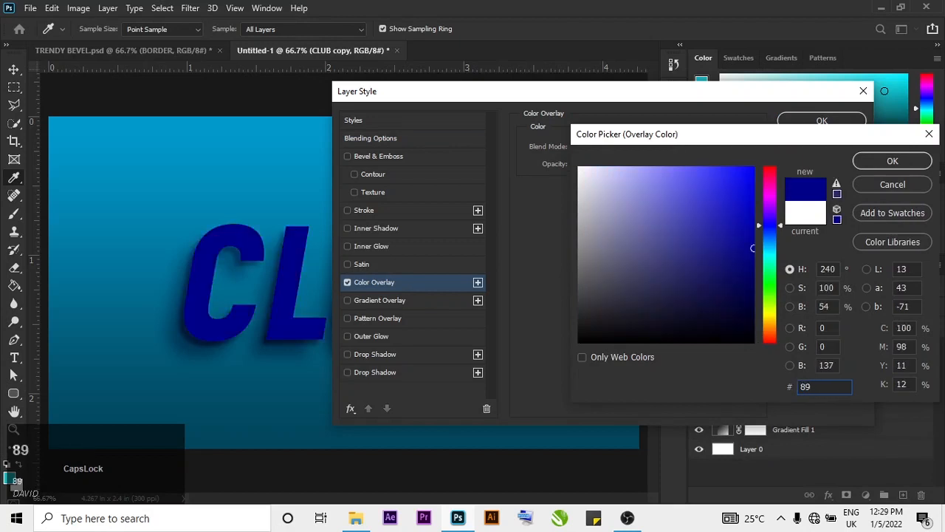
pyautogui.write('E')
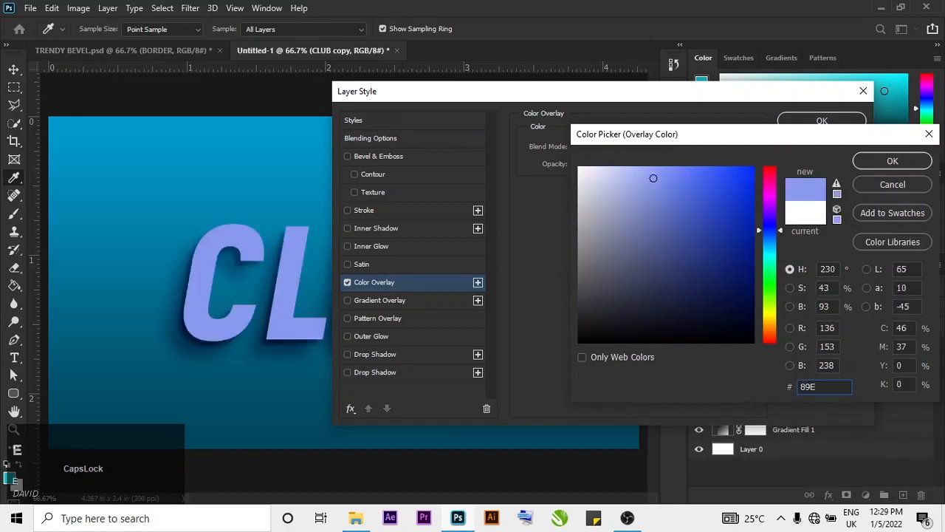
pyautogui.write('5F')
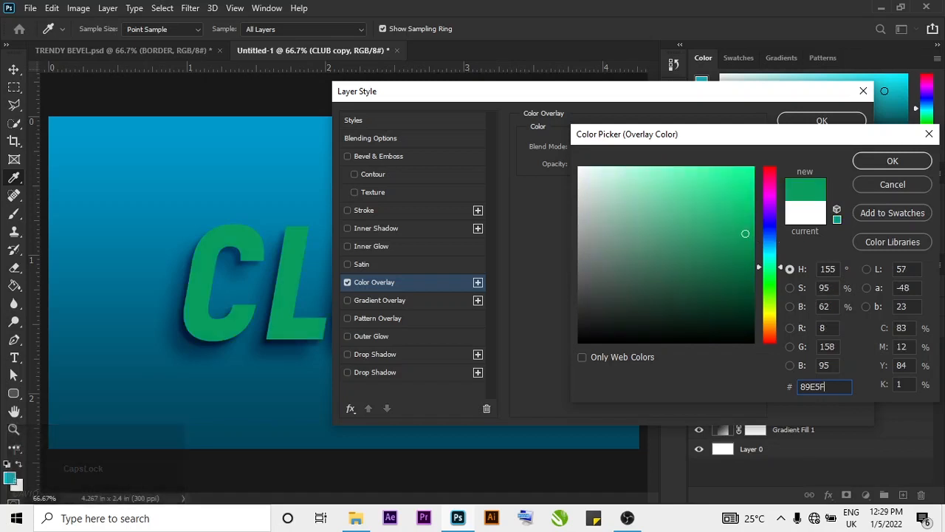
pyautogui.write('E')
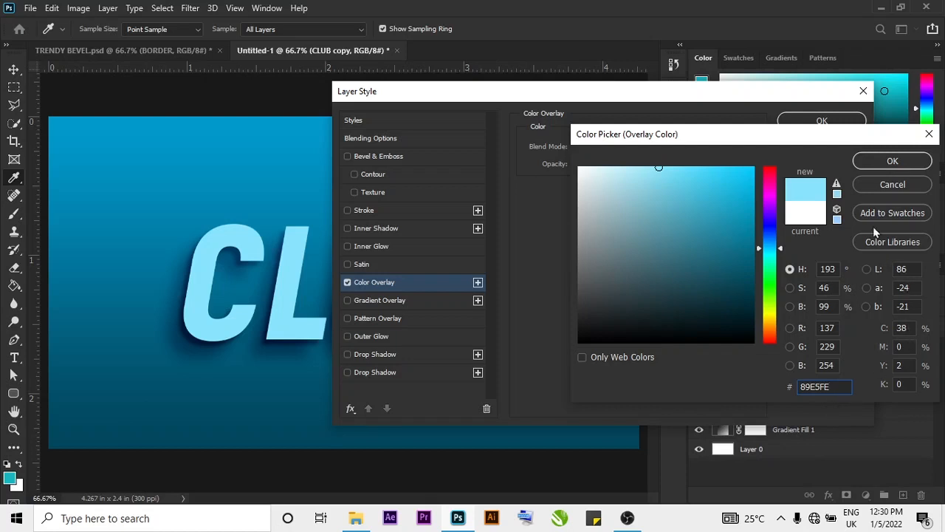
pyautogui.click(891, 161)
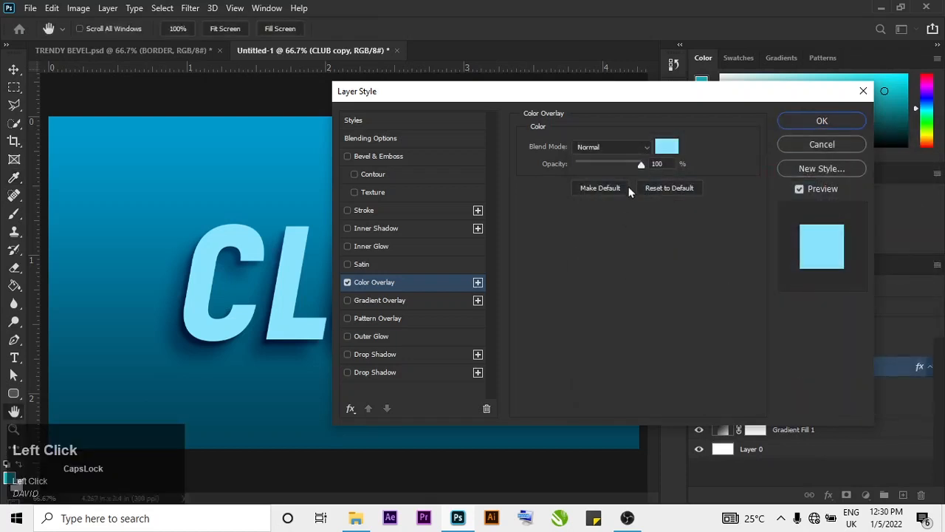
# - Enable Bevel & Emboss on the CLUB copy layer with the Inner Bevel style and Smooth technique
pyautogui.click(347, 157)
pyautogui.click(408, 159)
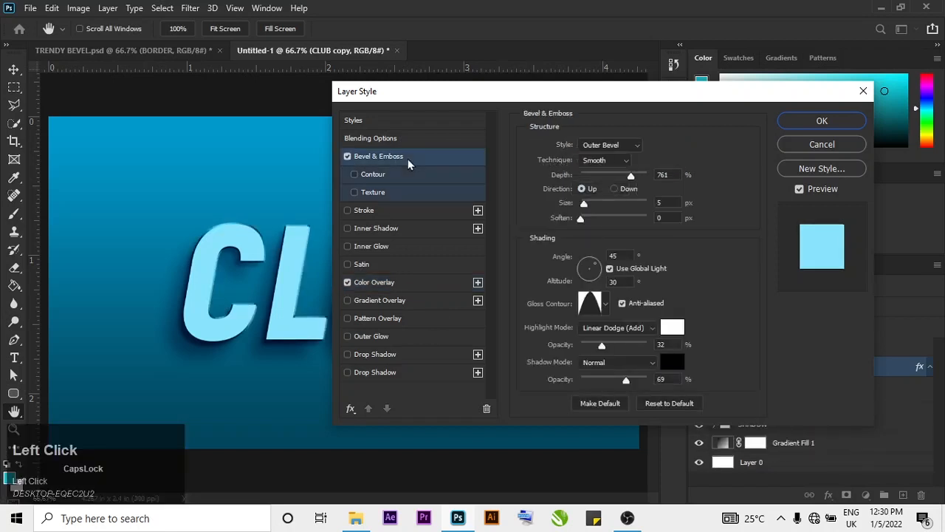
pyautogui.click(609, 148)
pyautogui.click(604, 161)
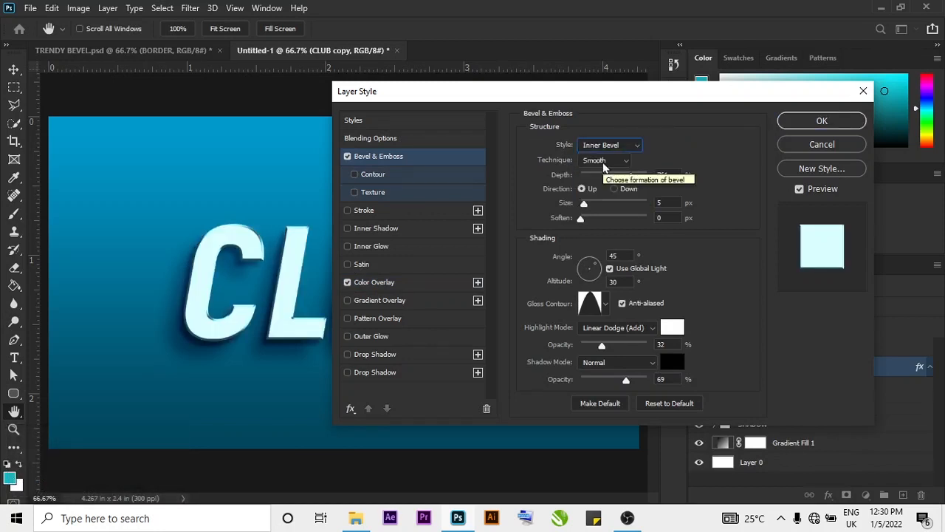
pyautogui.click(603, 161)
pyautogui.click(604, 170)
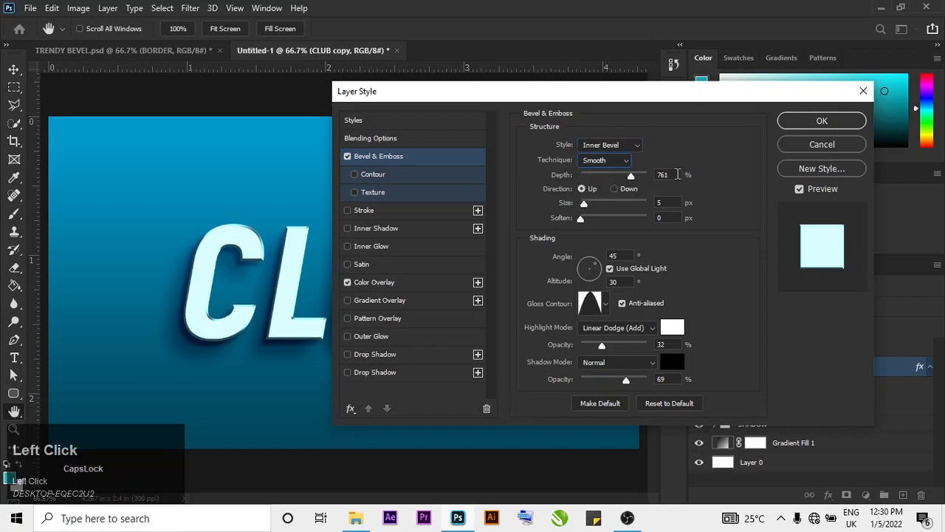
# - Set the bevel's depth to 303%
pyautogui.press('BackSpace')
pyautogui.press('BackSpace')
pyautogui.write('3030')
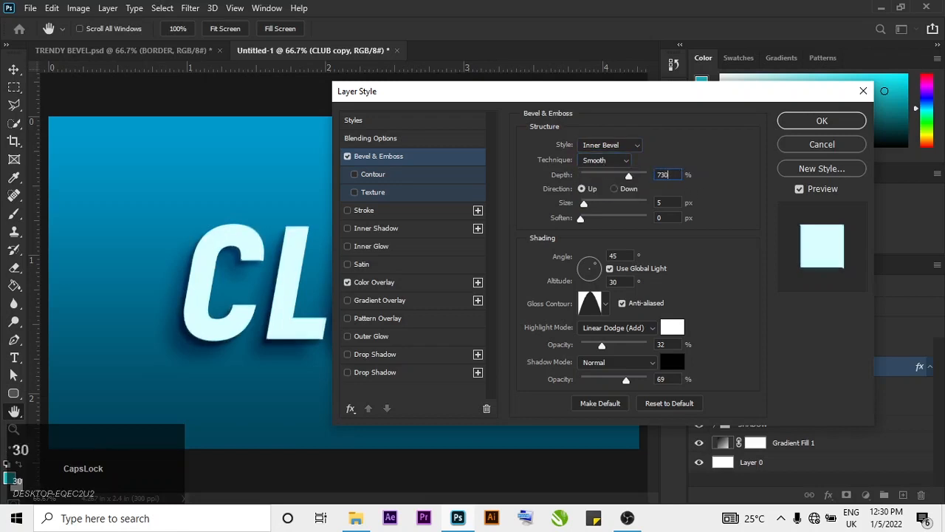
pyautogui.press('BackSpace')
pyautogui.press('BackSpace')
pyautogui.press('BackSpace')
pyautogui.press('BackSpace')
pyautogui.press('BackSpace')
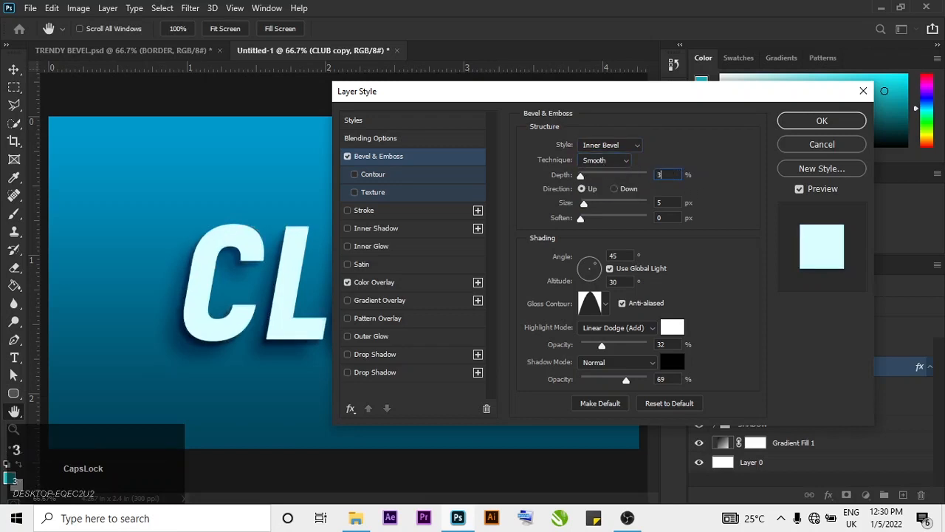
pyautogui.write('303')
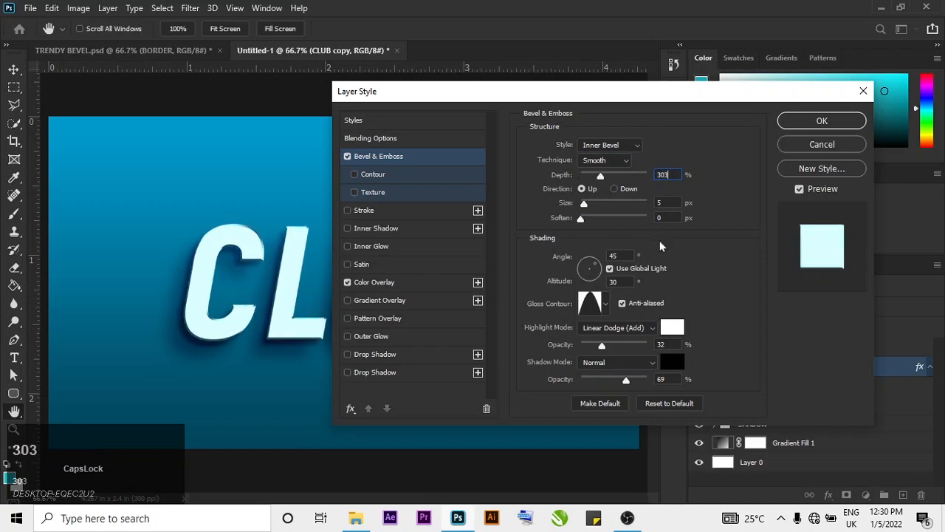
pyautogui.click(724, 236)
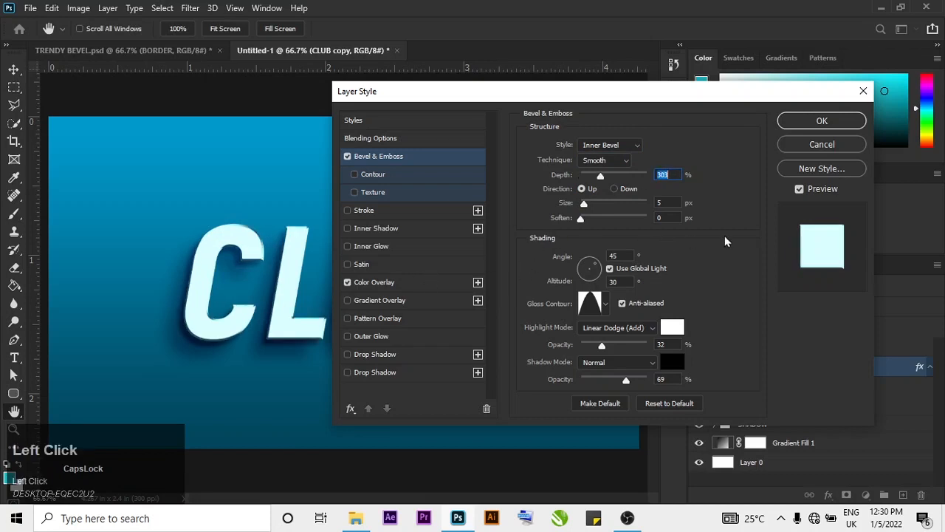
# - Set the bevel's size to 8 px
pyautogui.click(677, 206)
pyautogui.press('BackSpace')
pyautogui.write('8')
pyautogui.click(694, 288)
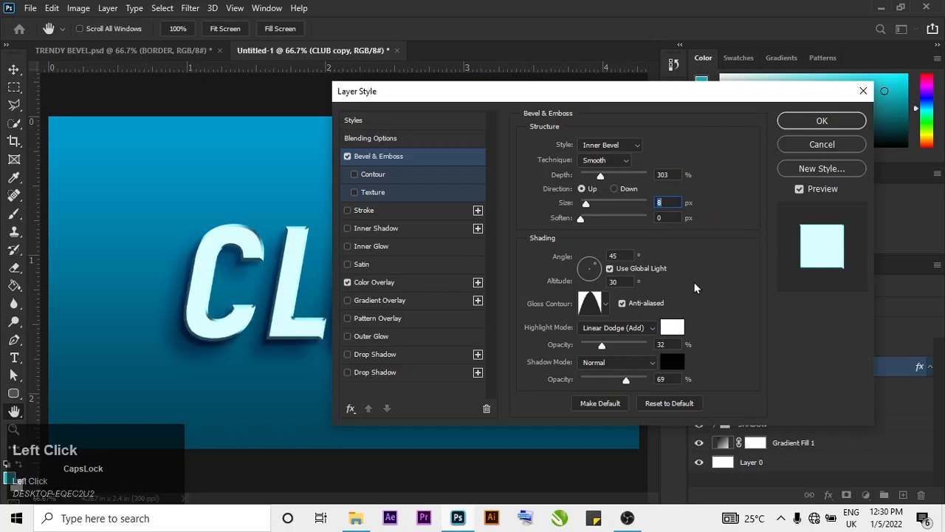
# - Try a shading angle of -90° for the bevel
pyautogui.click(621, 255)
pyautogui.press('BackSpace')
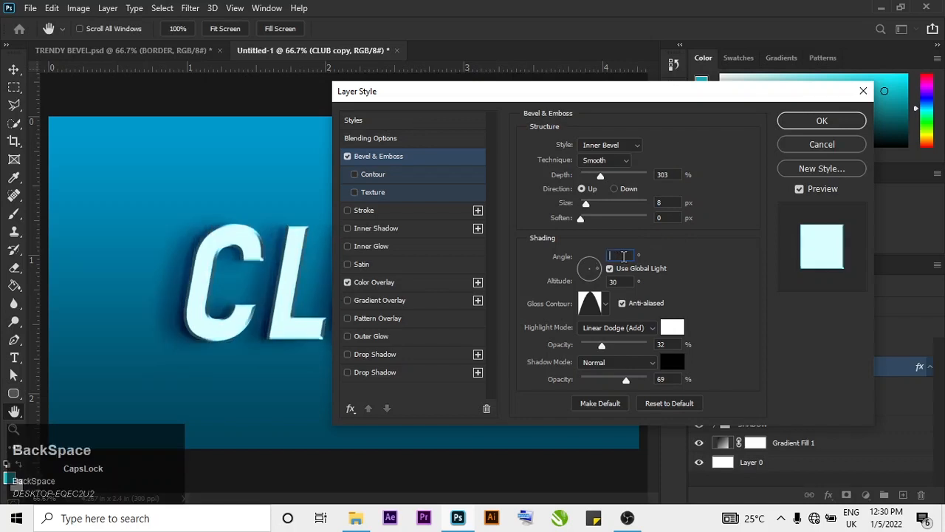
pyautogui.write('-90')
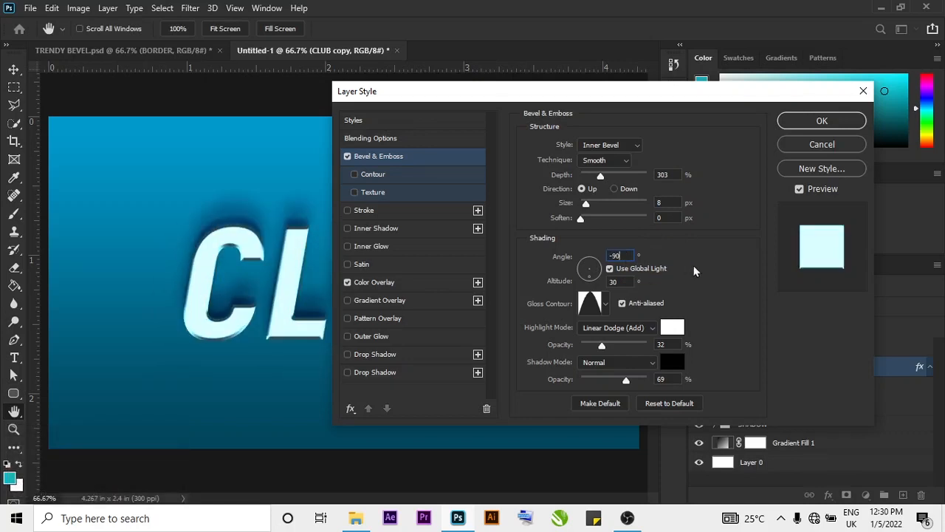
pyautogui.click(661, 279)
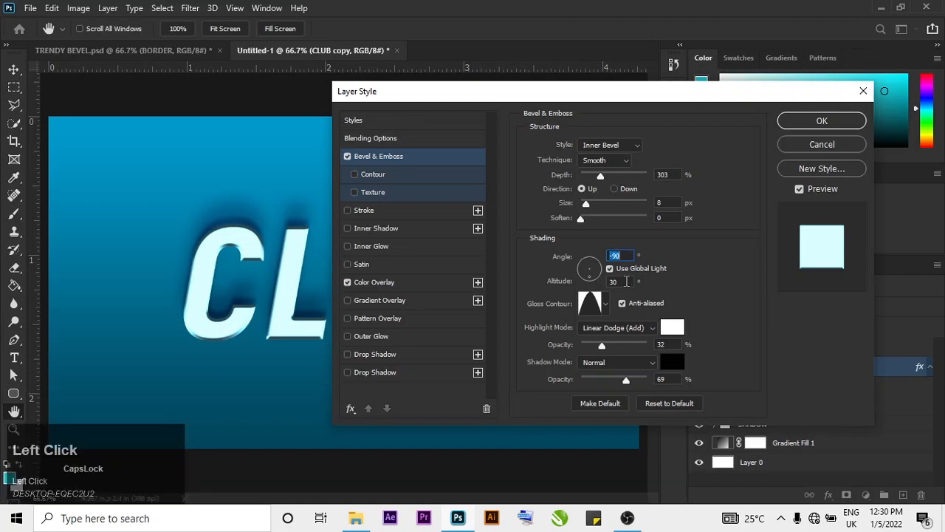
# - Set the bevel's light altitude to 32° and its gloss contour to Linear
pyautogui.click(627, 282)
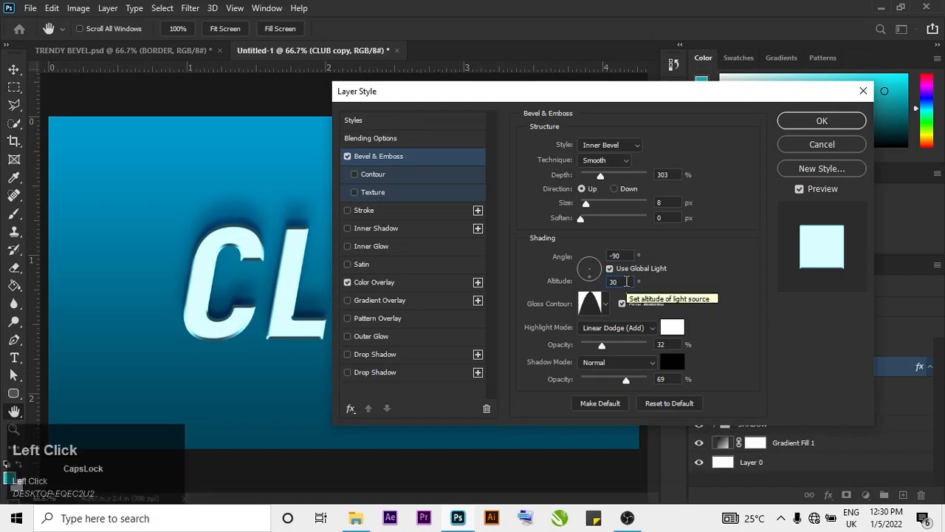
pyautogui.press('BackSpace')
pyautogui.write('2')
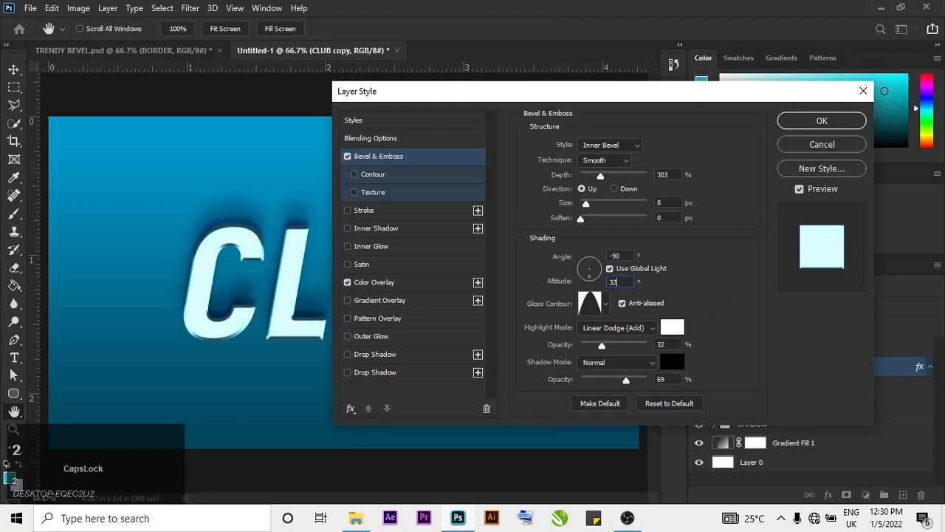
pyautogui.click(605, 303)
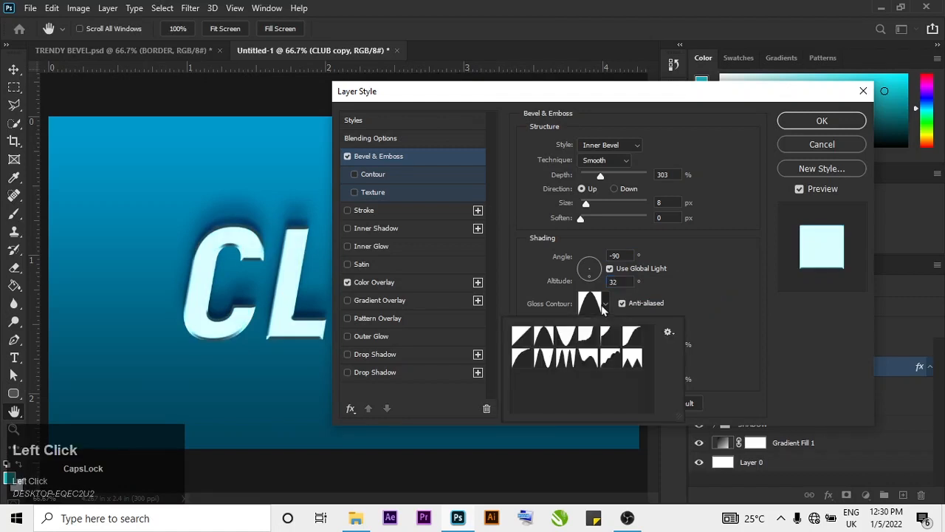
pyautogui.click(520, 338)
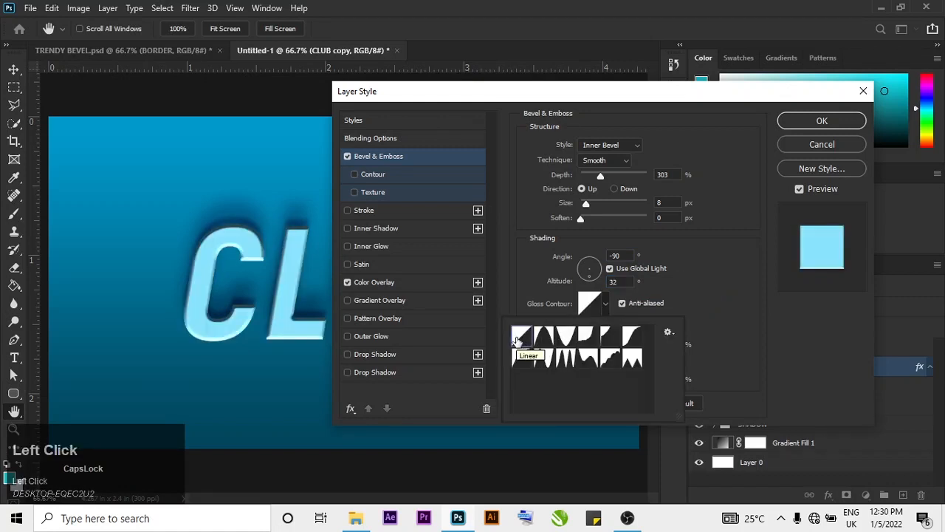
pyautogui.click(697, 248)
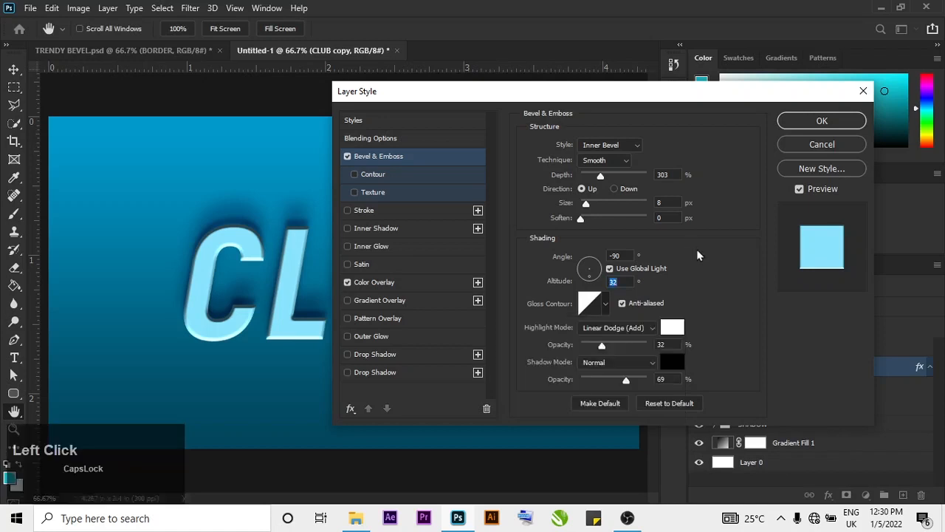
# - Try 45° as the bevel's shading angle, and settle on 90°
pyautogui.click(625, 257)
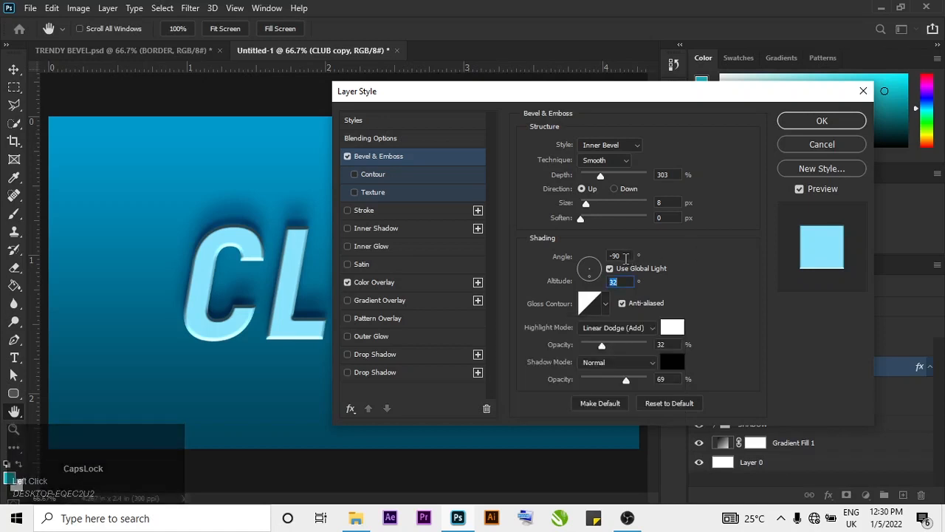
pyautogui.press('BackSpace')
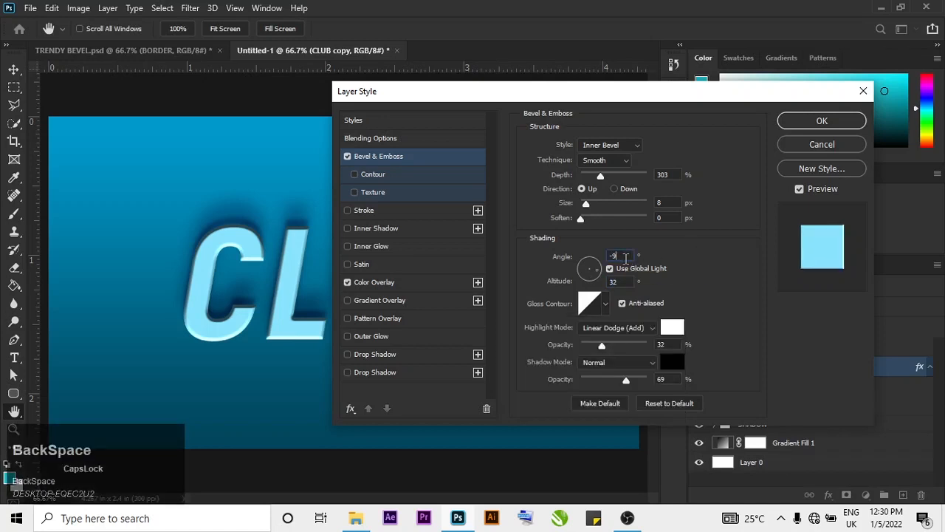
pyautogui.write('45')
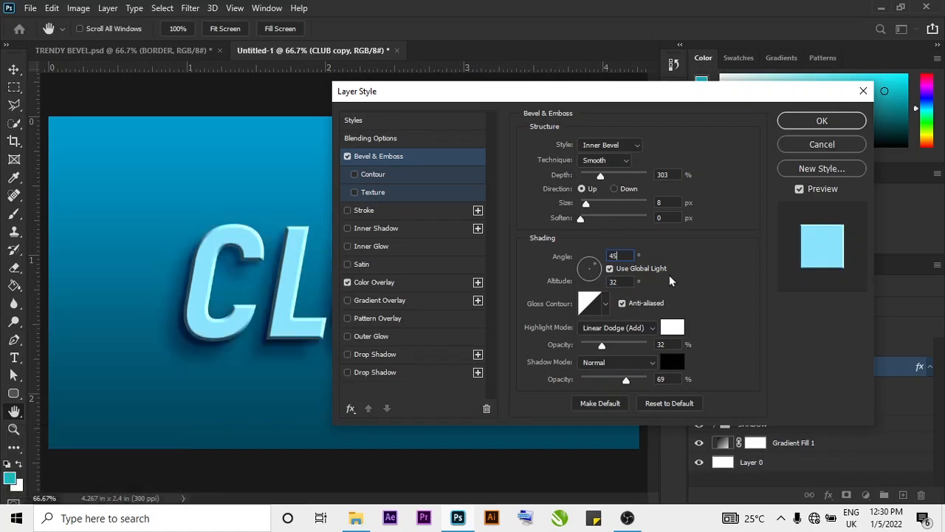
pyautogui.press('BackSpace')
pyautogui.press('BackSpace')
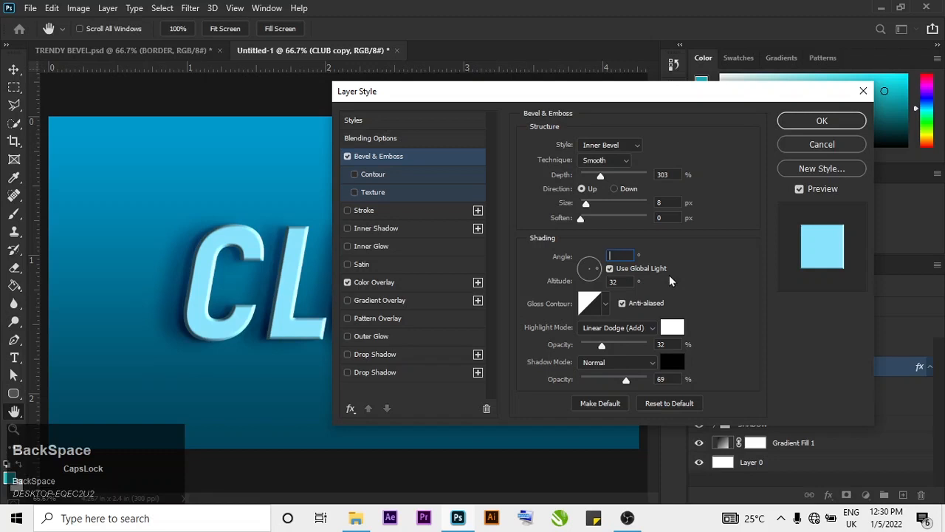
pyautogui.write('90')
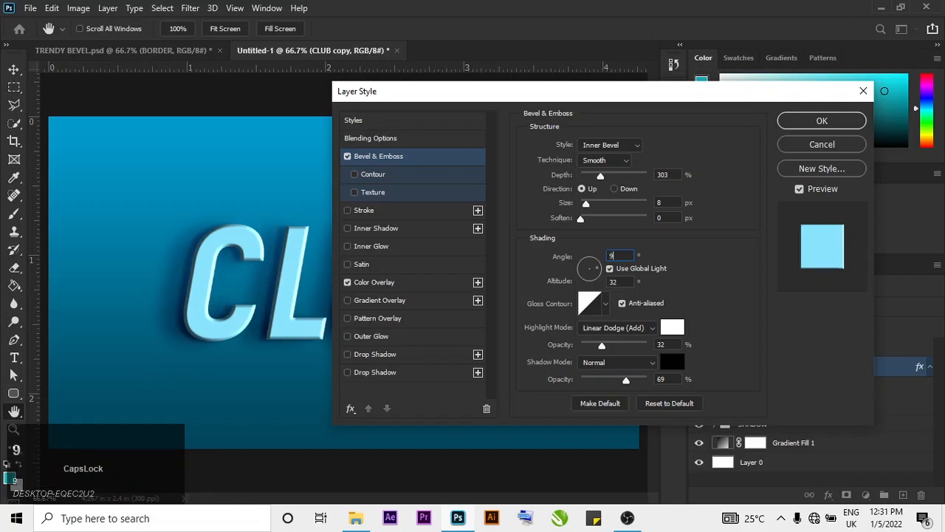
# - Set the bevel's highlight mode to Normal and its highlight colour to 002E59
pyautogui.click(613, 327)
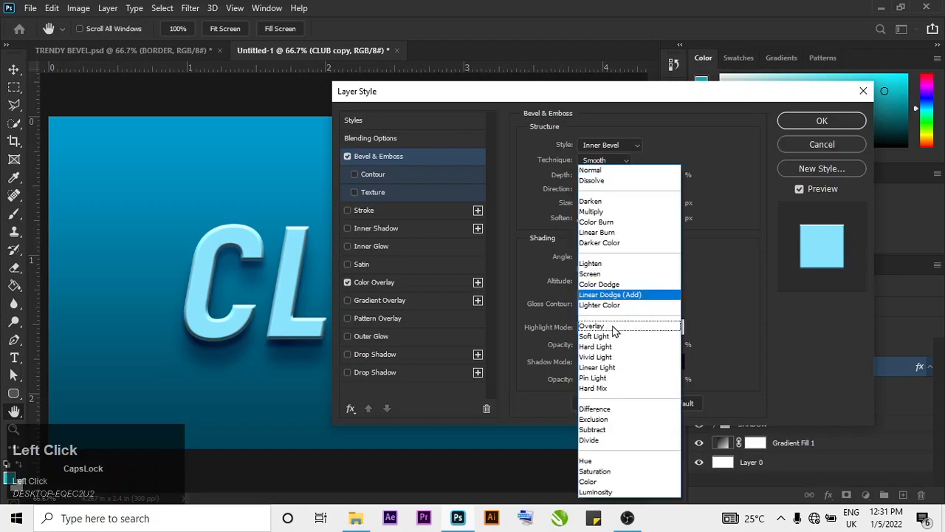
pyautogui.click(628, 171)
pyautogui.click(668, 332)
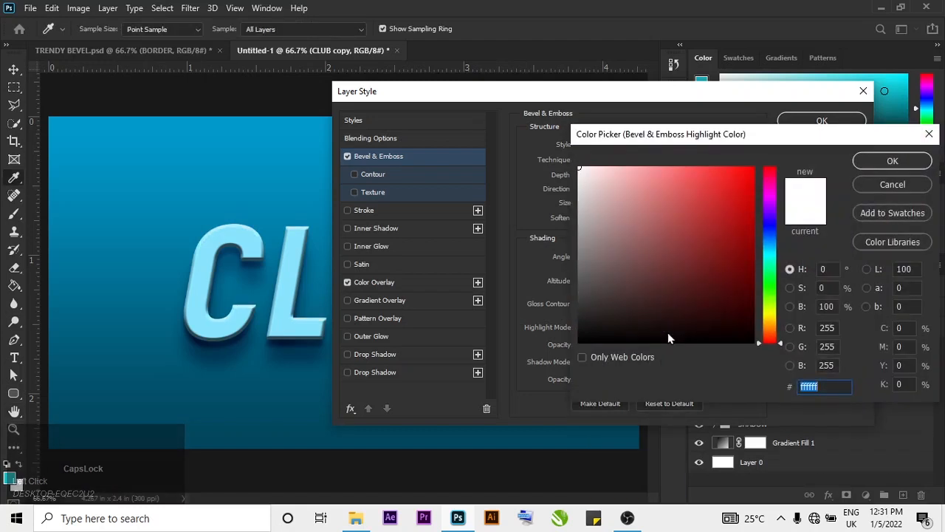
pyautogui.write('002E')
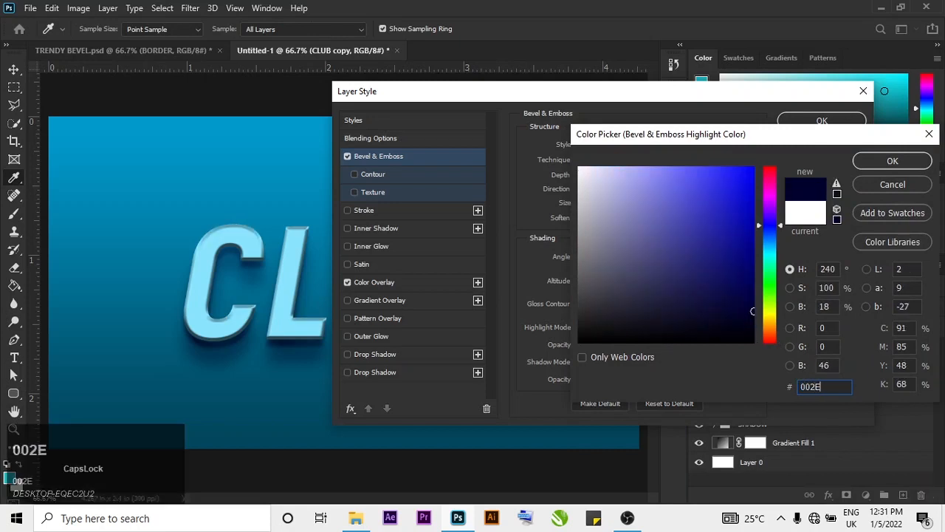
pyautogui.write('59')
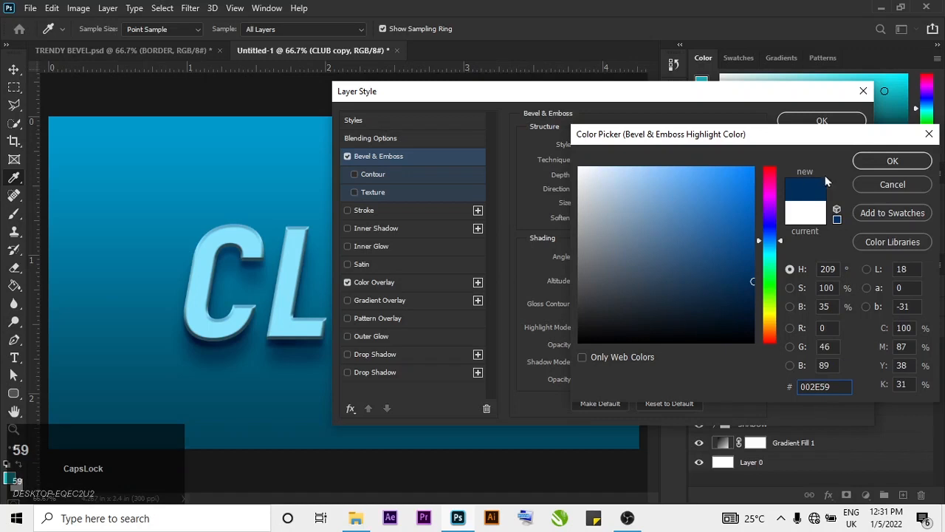
pyautogui.click(883, 164)
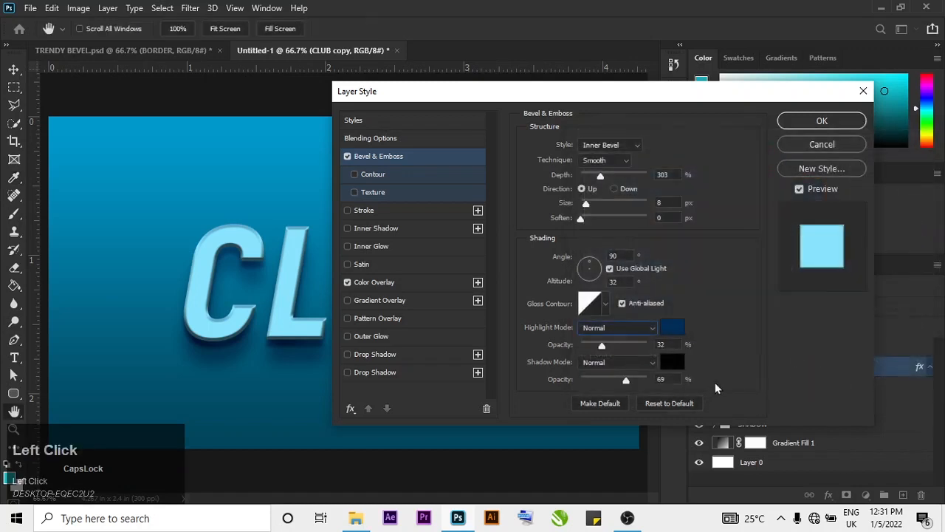
# - Set the bevel's shadow mode to Linear Burn and its shadow opacity to 0%
pyautogui.click(630, 362)
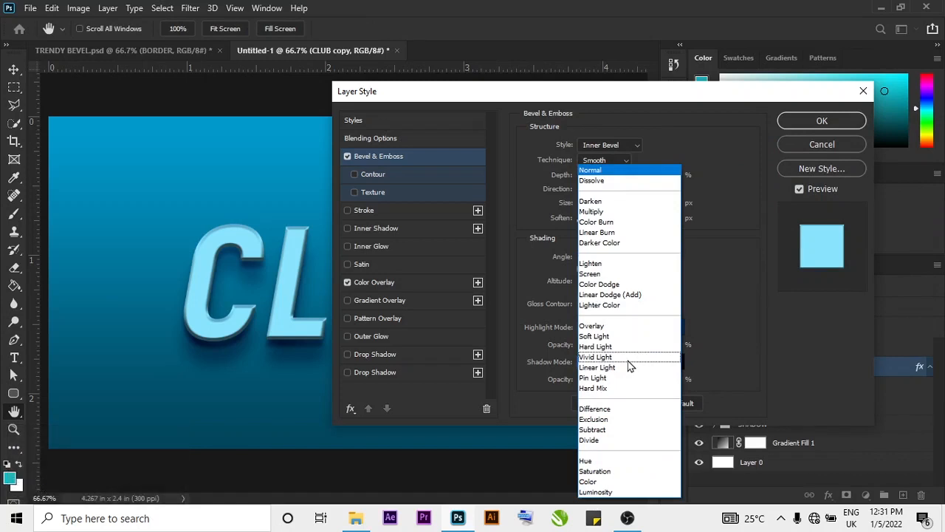
pyautogui.click(614, 230)
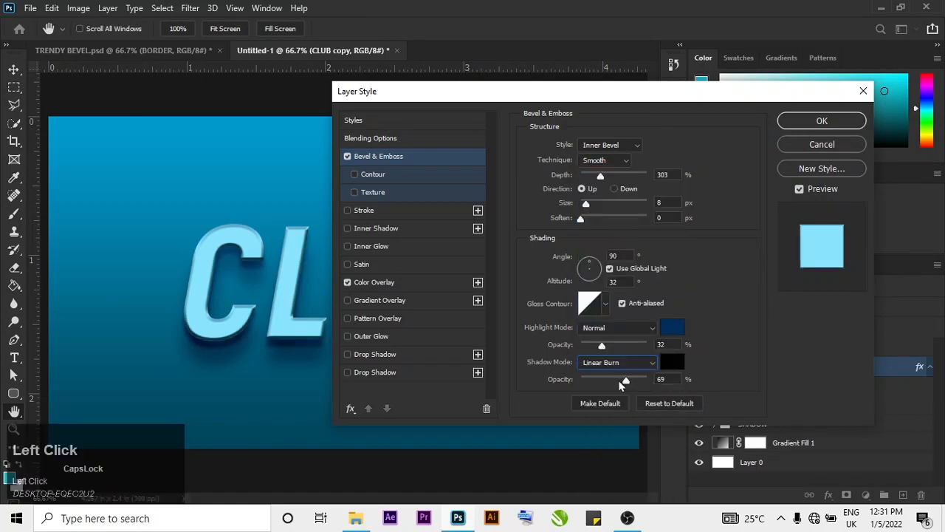
pyautogui.moveTo(619, 381); pyautogui.dragTo(569, 371)
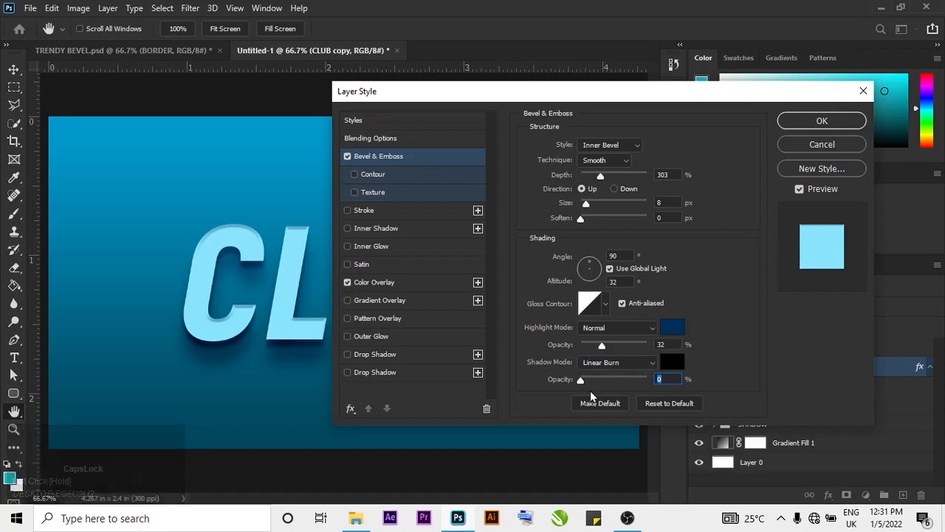
# - Set the bevel's shading angle to -90°
pyautogui.click(610, 256)
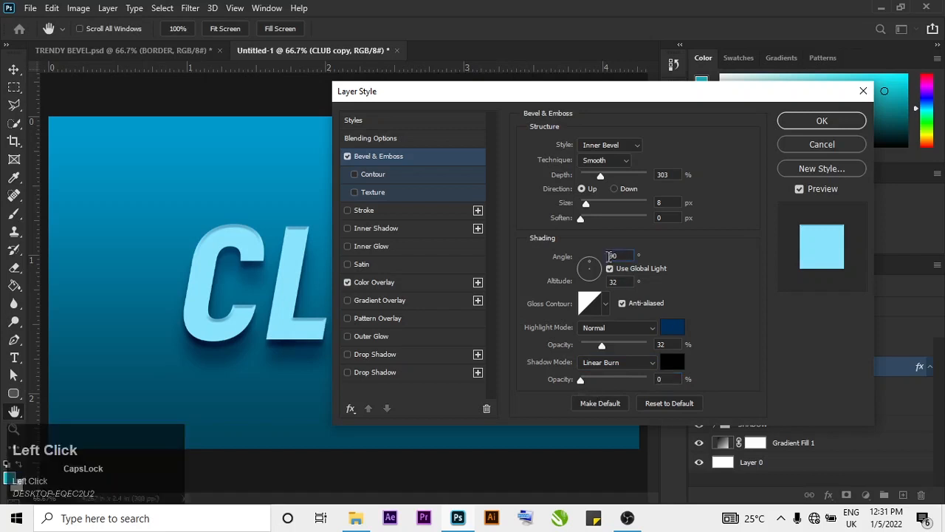
pyautogui.write('-')
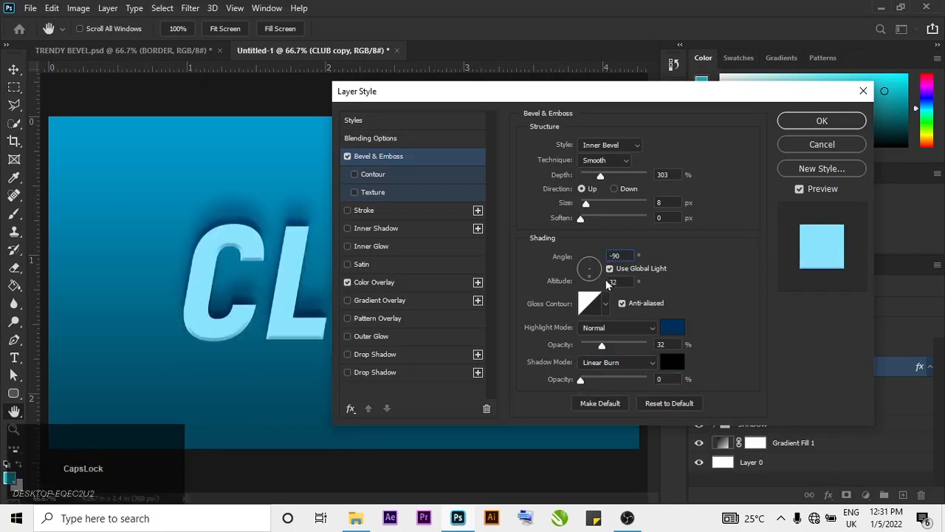
pyautogui.click(731, 334)
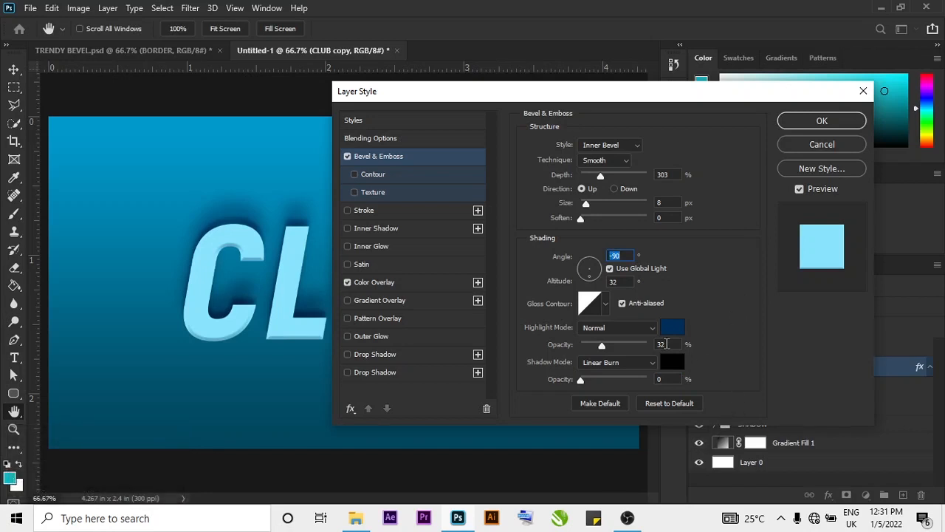
# - Raise the bevel's highlight opacity to 100% and apply the layer style to CLUB copy
pyautogui.moveTo(605, 347); pyautogui.dragTo(737, 350)
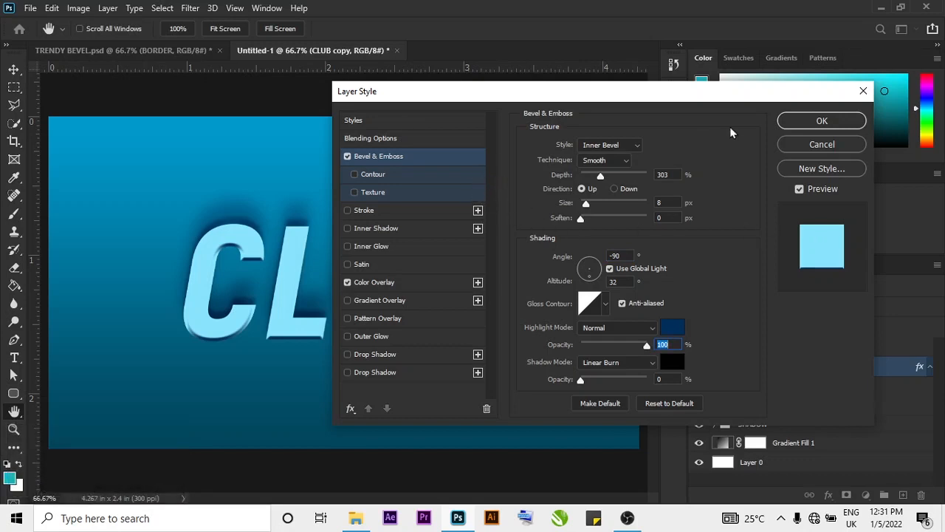
pyautogui.click(795, 130)
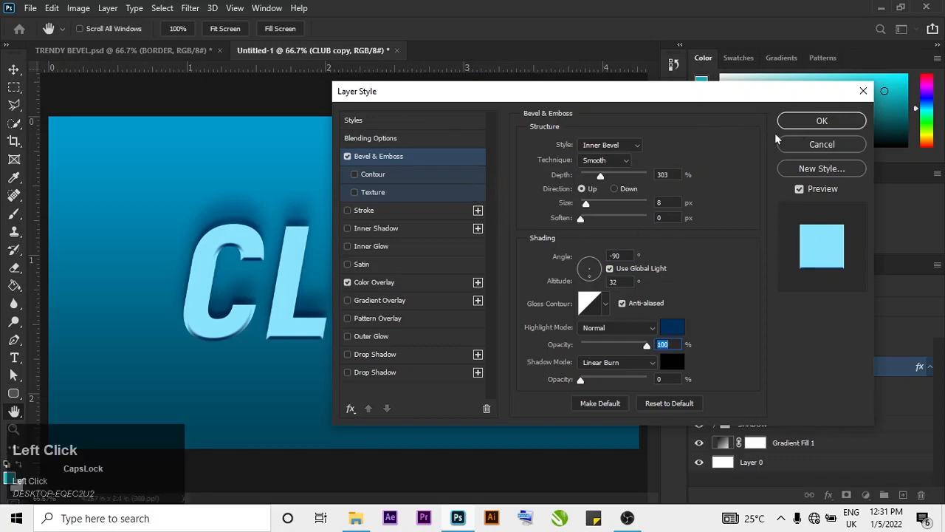
pyautogui.click(794, 120)
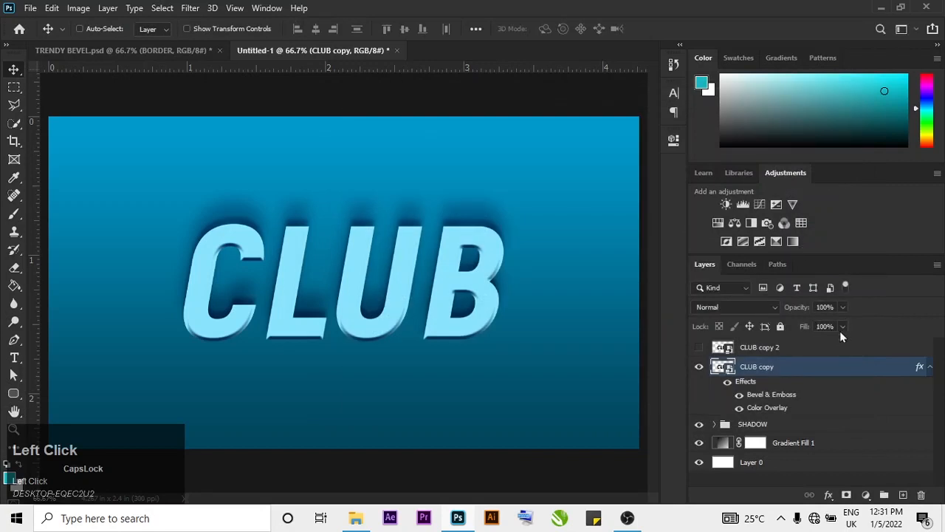
# - Reduce the CLUB copy layer's fill to 0% and collapse its effects list
pyautogui.click(841, 331)
pyautogui.moveTo(832, 344); pyautogui.dragTo(745, 347)
pyautogui.click(930, 366)
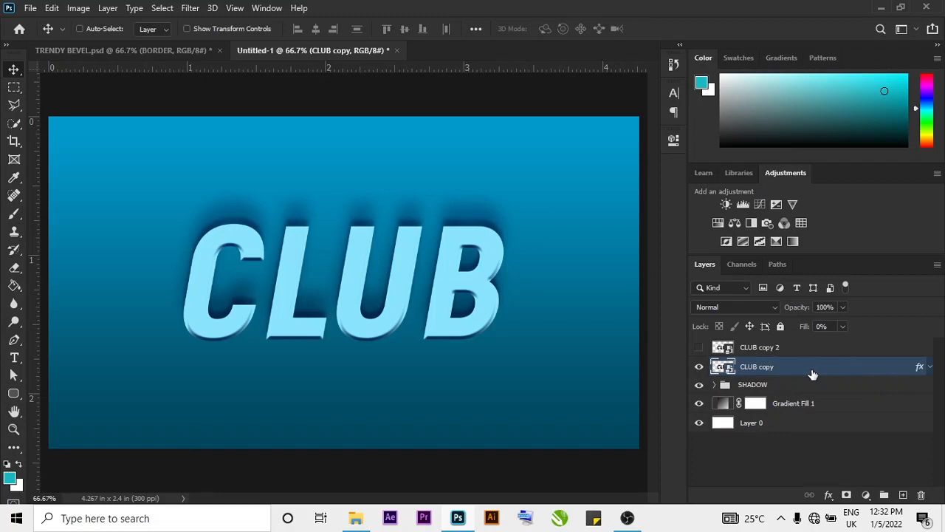
pyautogui.press('ctrl')
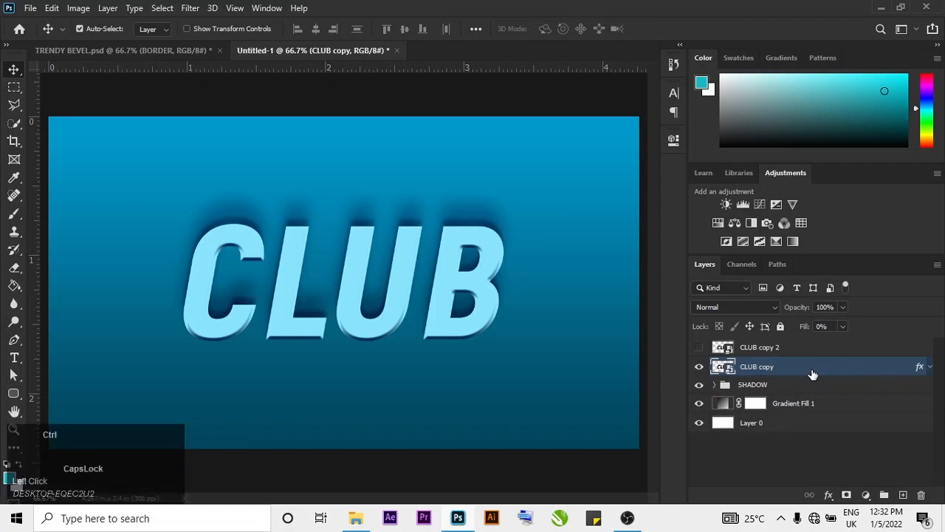
pyautogui.hotkey('ctrl', 'j')
pyautogui.hotkey('ctrl', 'j')
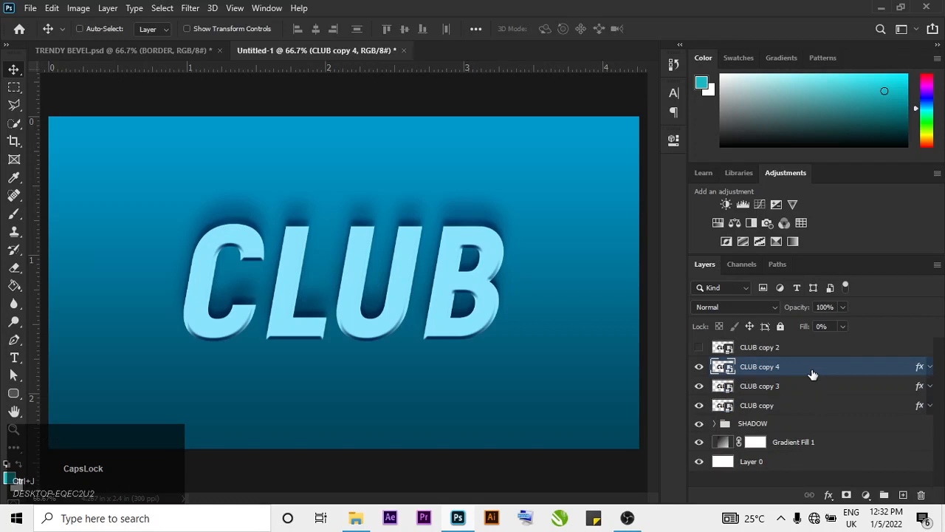
pyautogui.press('Delete')
pyautogui.press('Delete')
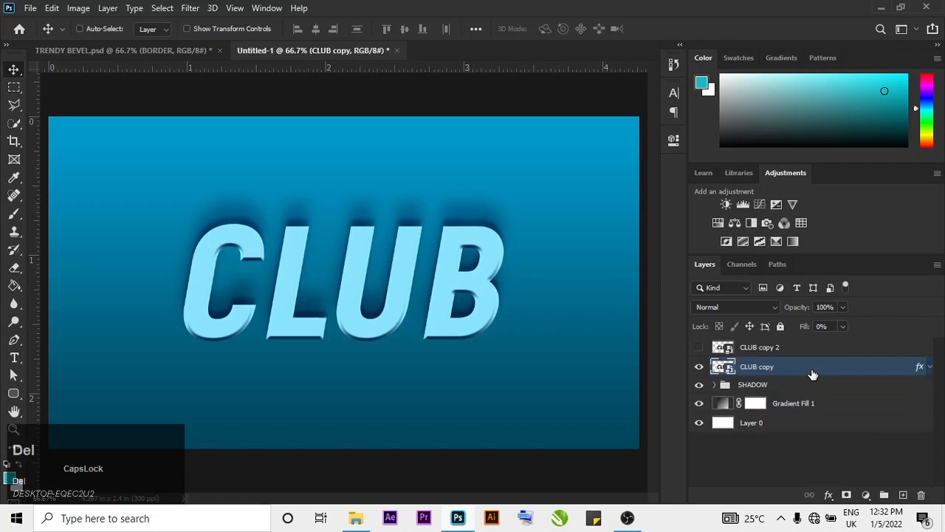
# - Duplicate the CLUB copy layer and nudge the duplicate slightly to the left
pyautogui.press('ctrl')
pyautogui.hotkey('ctrl', 'j')
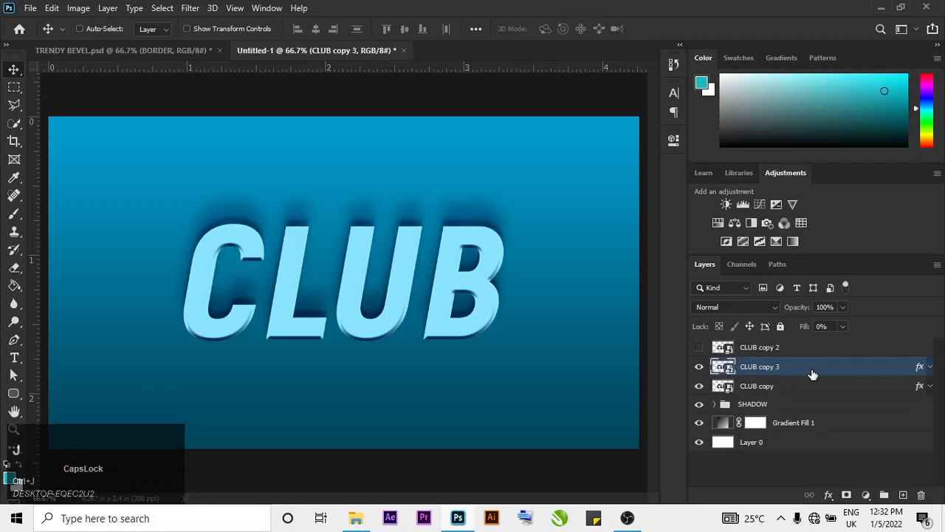
pyautogui.press('Left')
pyautogui.press('Left')
pyautogui.press('Left')
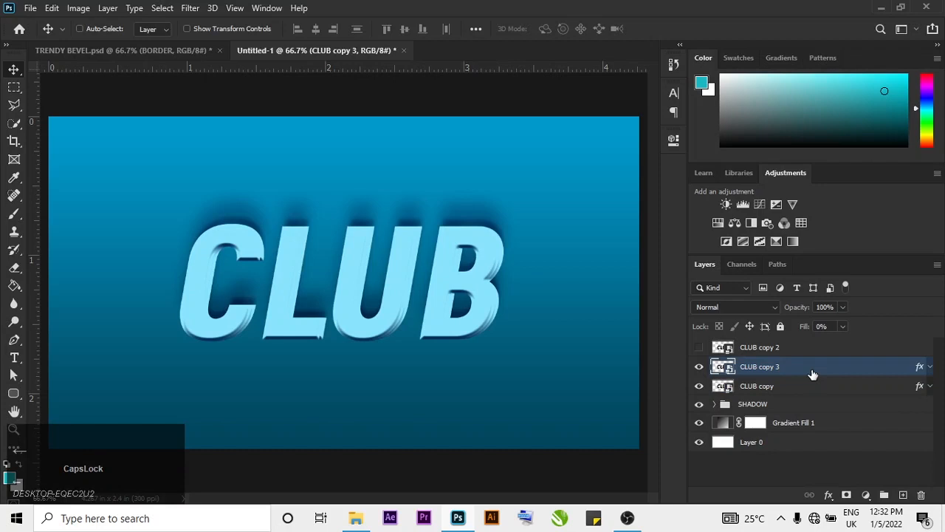
# - Make two more successive duplicates of the shifted CLUB layer, nudging each one slightly further left
pyautogui.hotkey('ctrl', 'j')
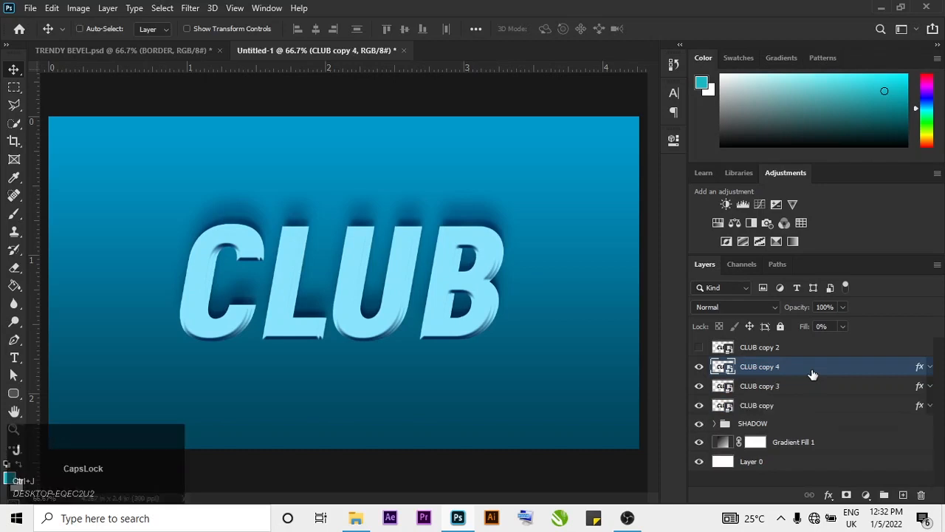
pyautogui.press('Left')
pyautogui.press('Left')
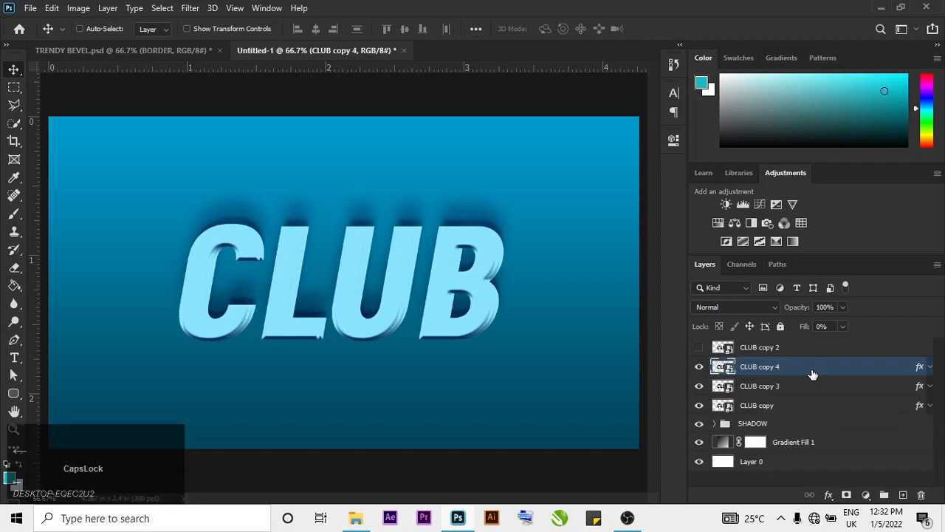
pyautogui.hotkey('ctrl', 'j')
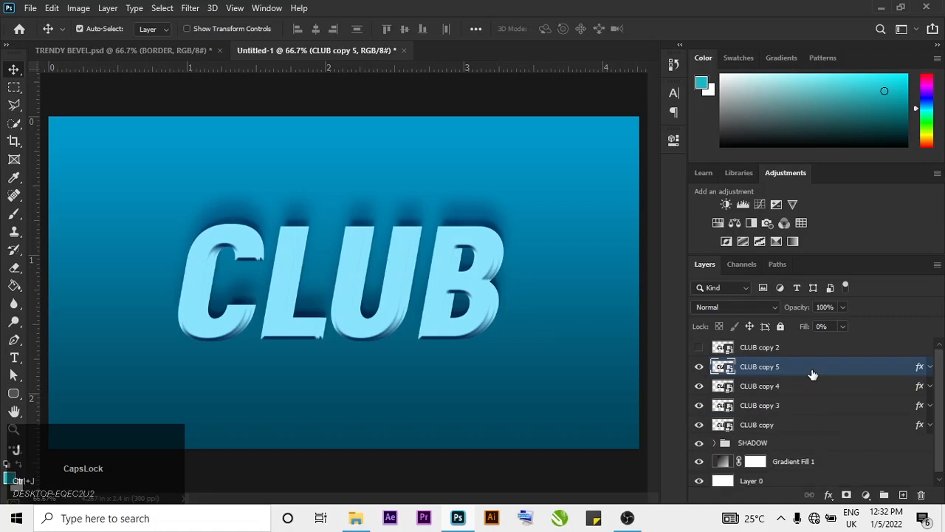
pyautogui.press('Left')
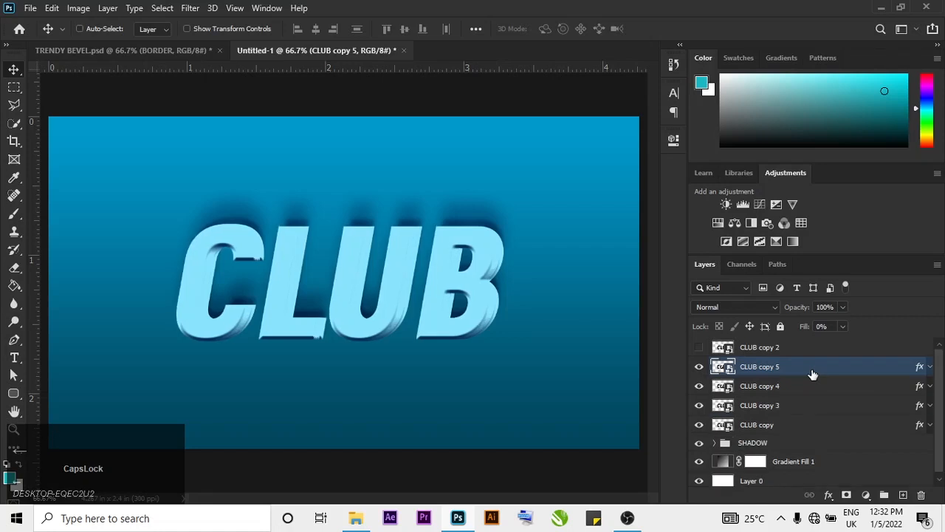
pyautogui.hotkey('ctrl', 'j')
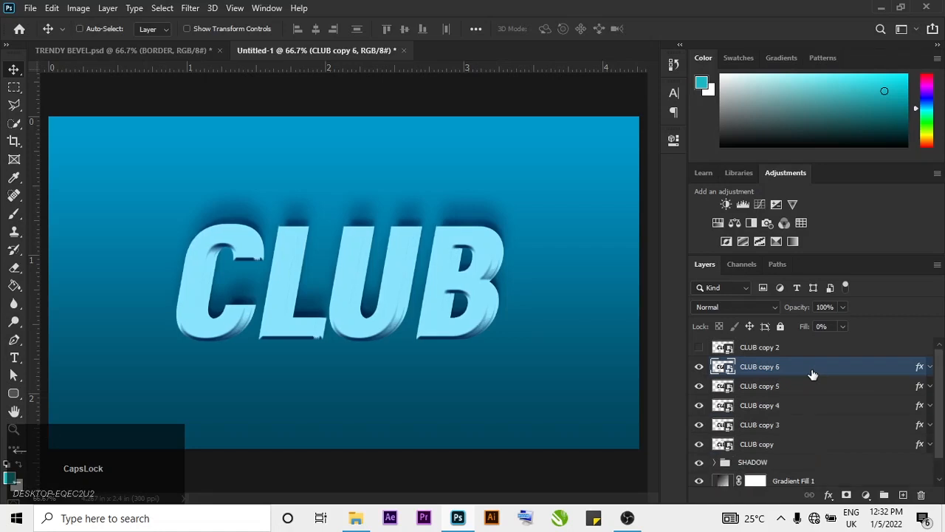
pyautogui.press('Left')
pyautogui.press('Left')
pyautogui.press('ctrl')
pyautogui.hotkey('ctrl', 'j')
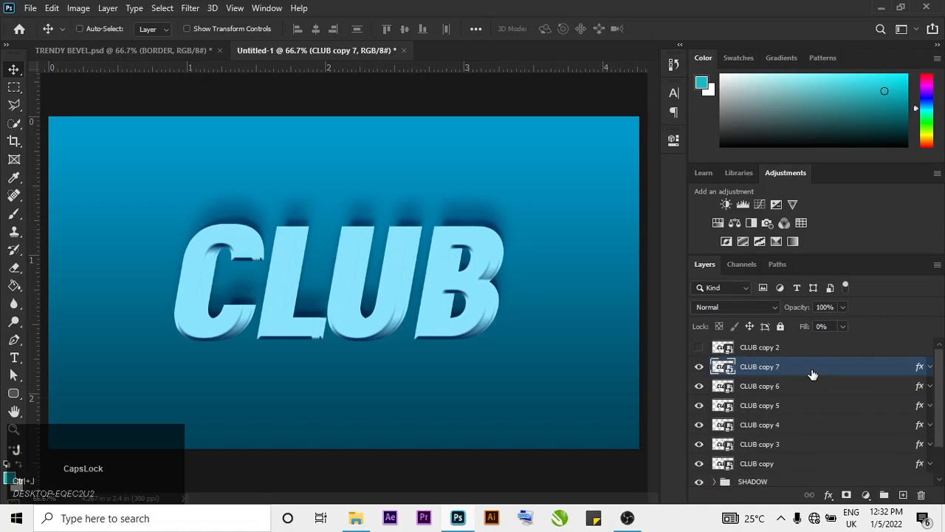
pyautogui.press('Left')
pyautogui.press('Left')
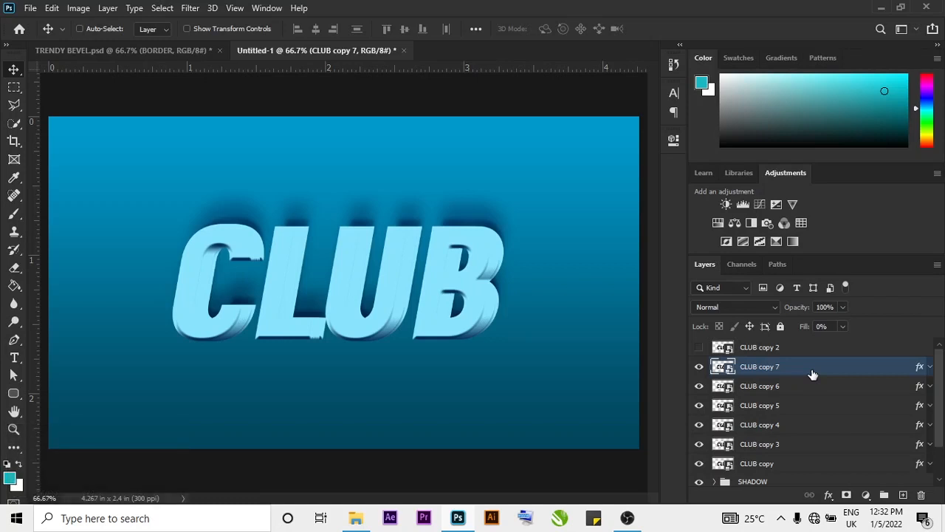
pyautogui.press('Delete')
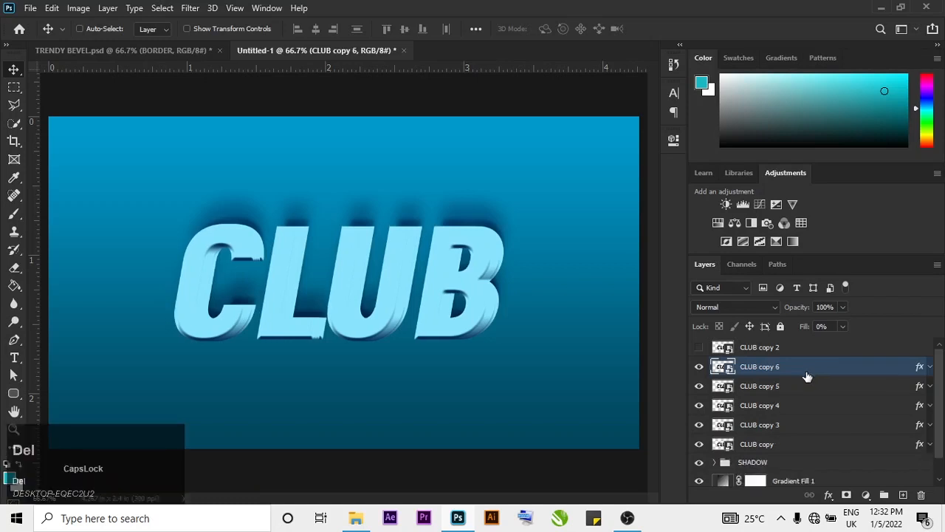
pyautogui.press('Delete')
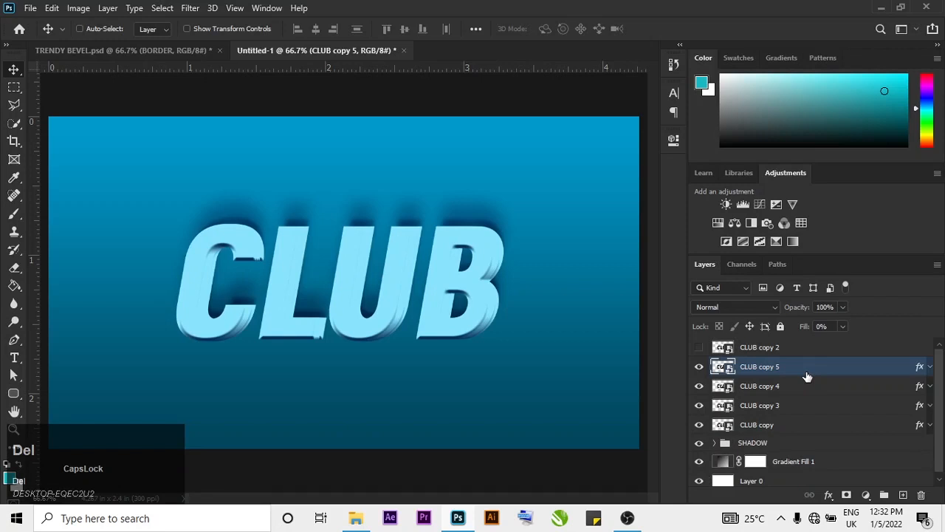
# - Group the four beveled layers, from CLUB copy up to CLUB copy 5
pyautogui.keyDown('ctrl'); pyautogui.click(798, 423); pyautogui.keyUp('ctrl')
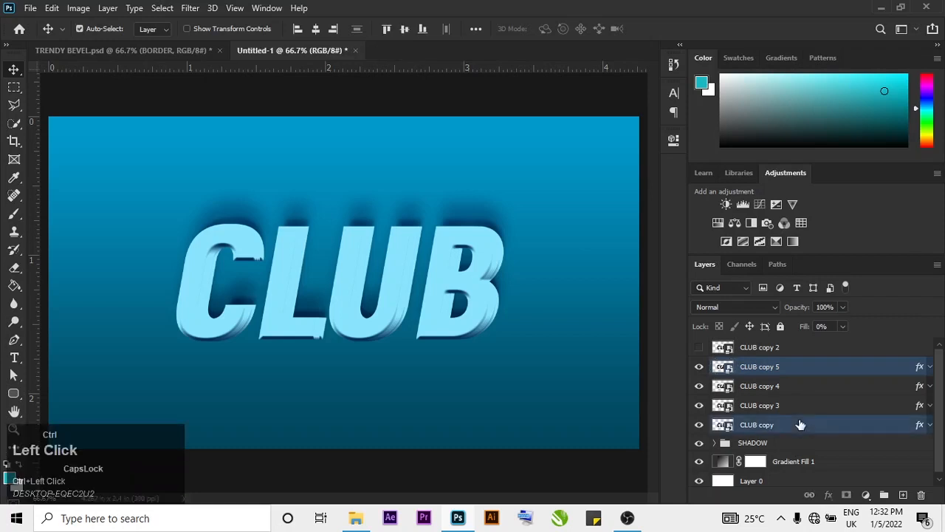
pyautogui.keyDown('ctrl'); pyautogui.keyDown('shift'); pyautogui.click(789, 372); pyautogui.keyUp('shift'); pyautogui.keyUp('ctrl')
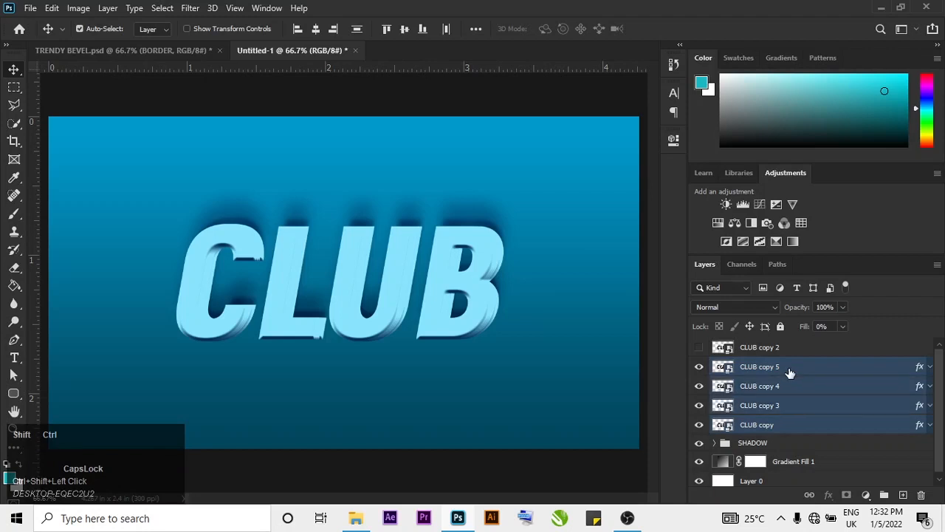
pyautogui.hotkey('ctrl', 'g')
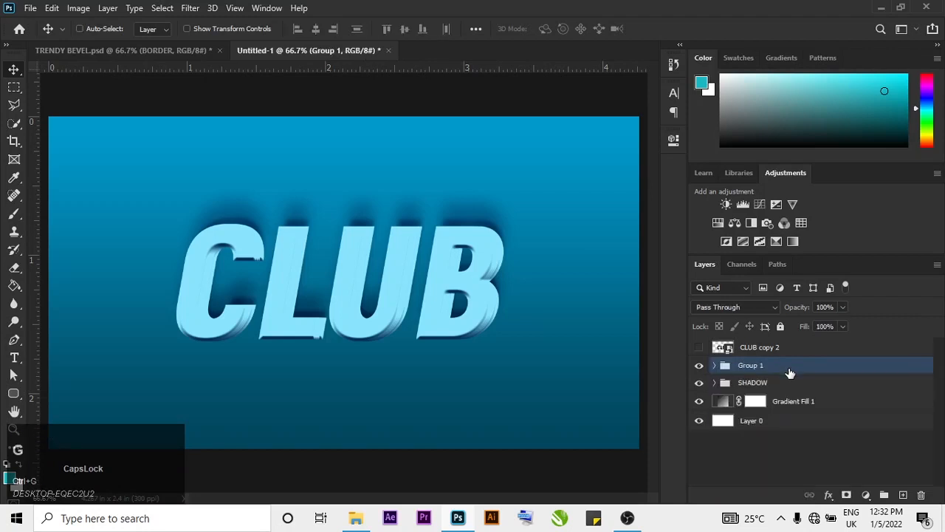
# - Rename the new group of beveled layers as BORDER
pyautogui.doubleClick(749, 365)
pyautogui.press('BackSpace')
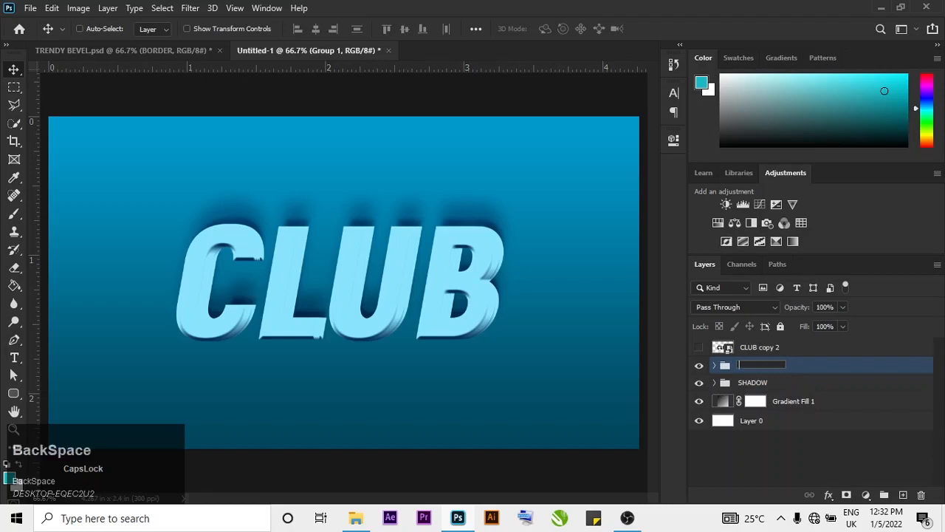
pyautogui.write('BORFER')
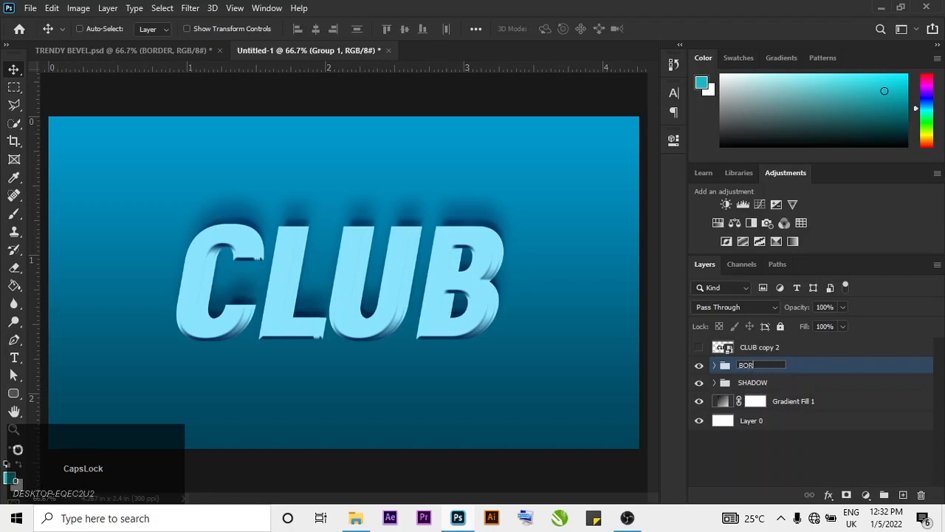
pyautogui.press('BackSpace')
pyautogui.press('BackSpace')
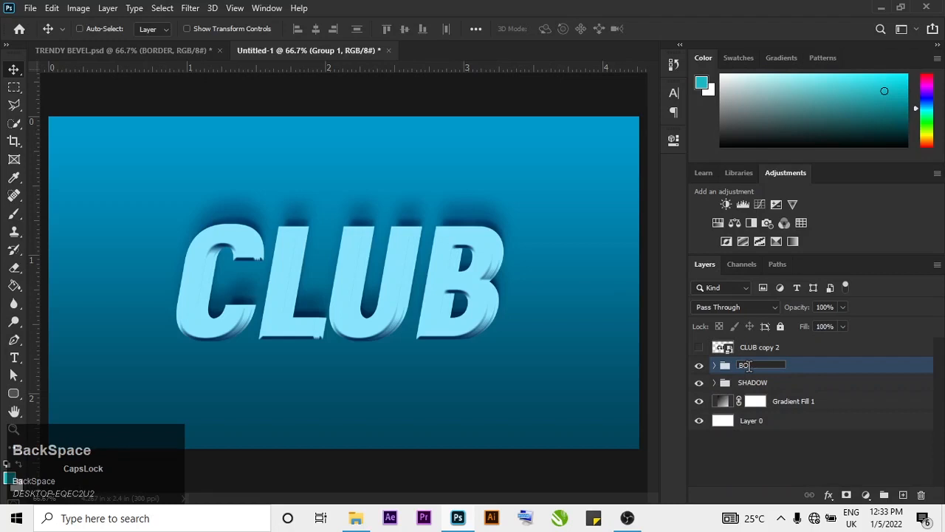
pyautogui.write('RDER')
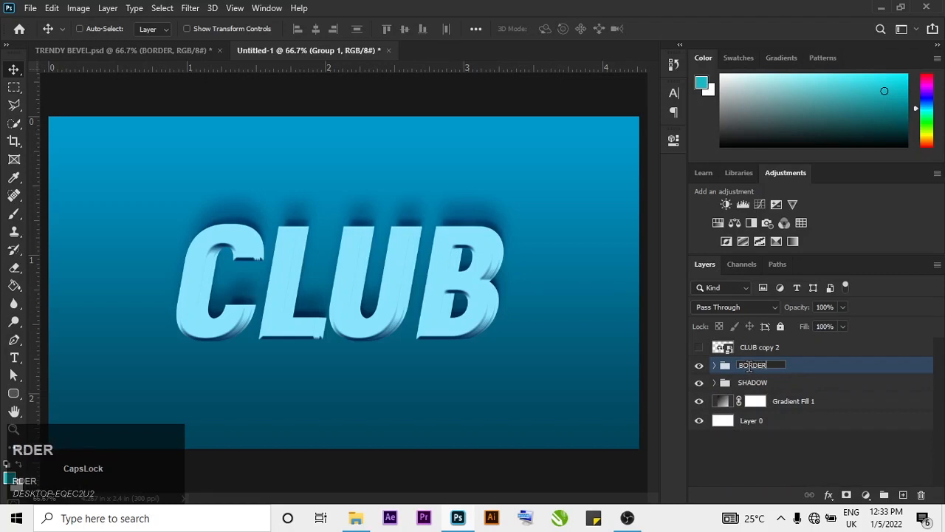
pyautogui.press('Return')
# - Show the CLUB copy 2 layer and nudge it left over the BORDER group's front face, adjusting it slightly upward
pyautogui.click(699, 349)
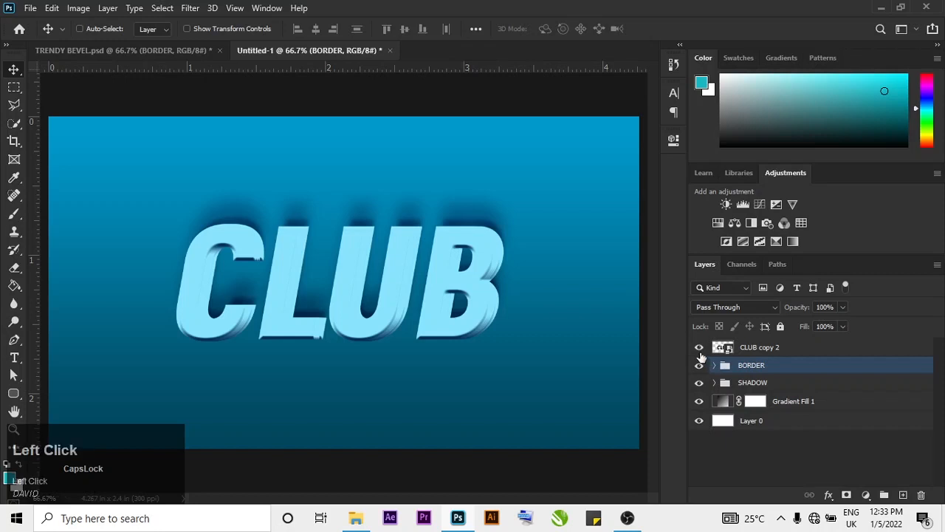
pyautogui.click(836, 348)
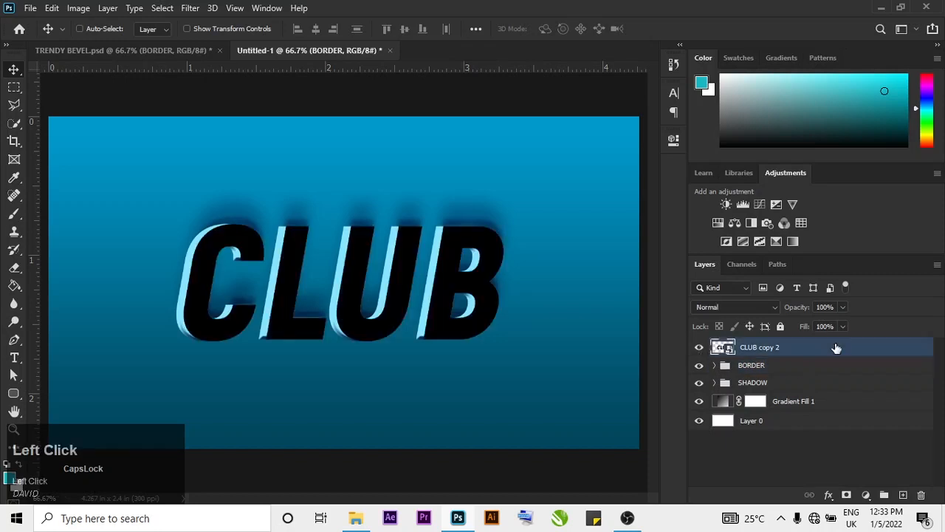
pyautogui.press('Left')
pyautogui.press('Left')
pyautogui.press('Left')
pyautogui.press('Left')
pyautogui.press('Left')
pyautogui.press('Left')
pyautogui.press('Left')
pyautogui.press('Left')
pyautogui.press('Left')
pyautogui.press('Left')
pyautogui.press('Left')
pyautogui.press('Left')
pyautogui.press('Left')
pyautogui.press('Left')
pyautogui.press('Left')
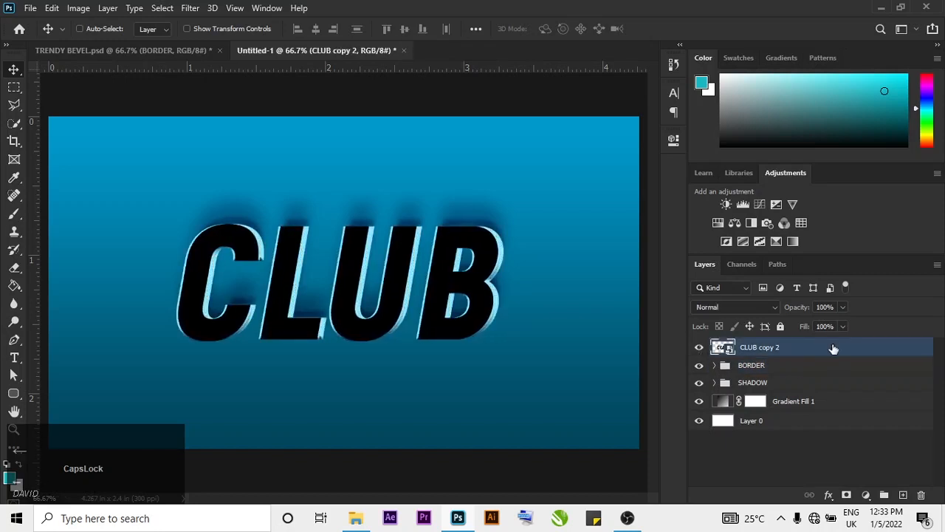
pyautogui.press('Up')
pyautogui.press('Up')
pyautogui.press('Right')
pyautogui.press('Right')
pyautogui.press('Right')
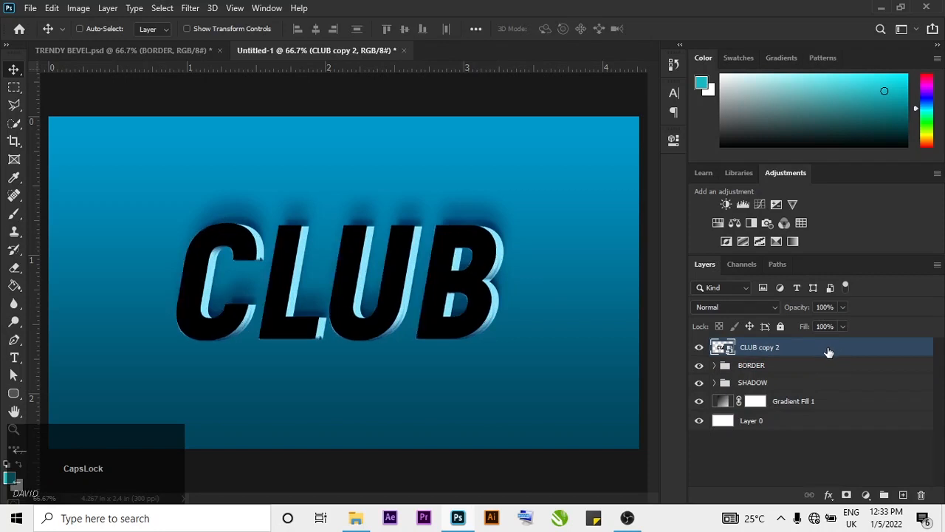
pyautogui.press('Left')
pyautogui.press('Left')
pyautogui.press('Right')
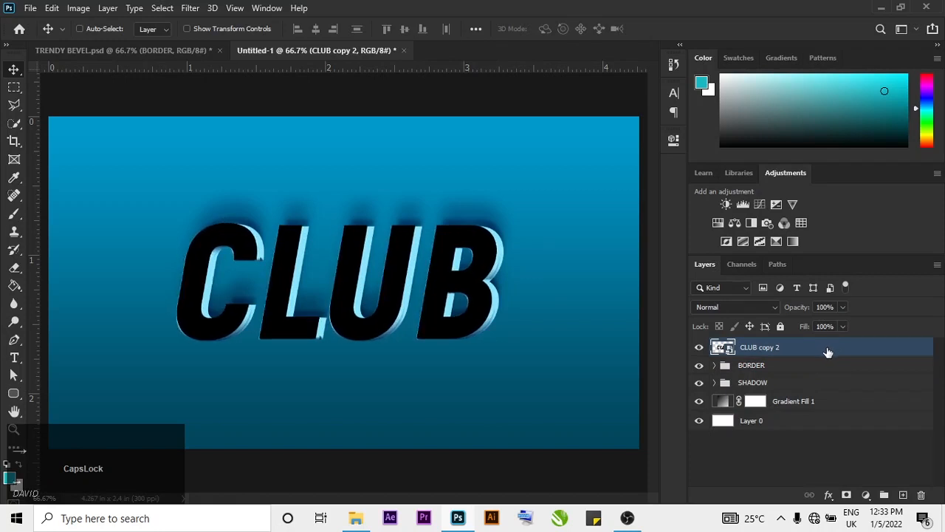
# - Add a Gradient Overlay to CLUB copy 2 with Normal blend mode and 100% opacity
pyautogui.click(787, 354)
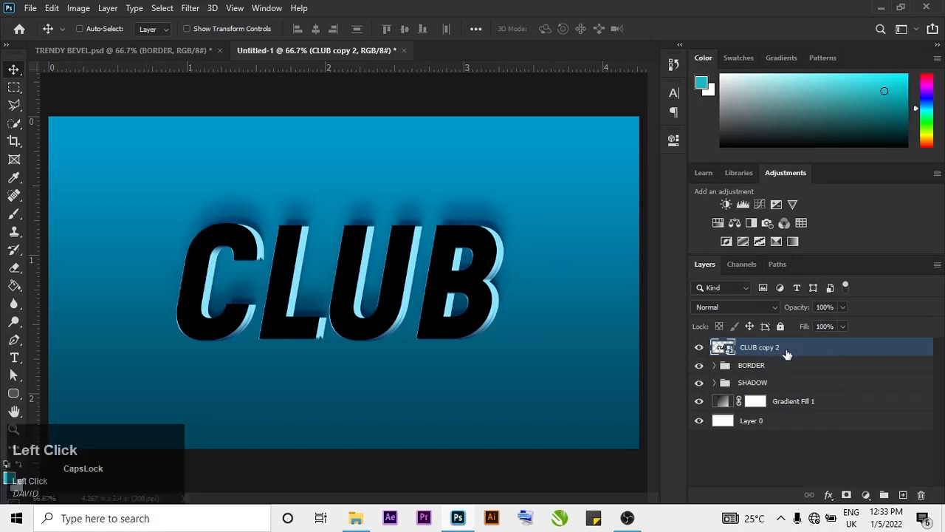
pyautogui.doubleClick(787, 354)
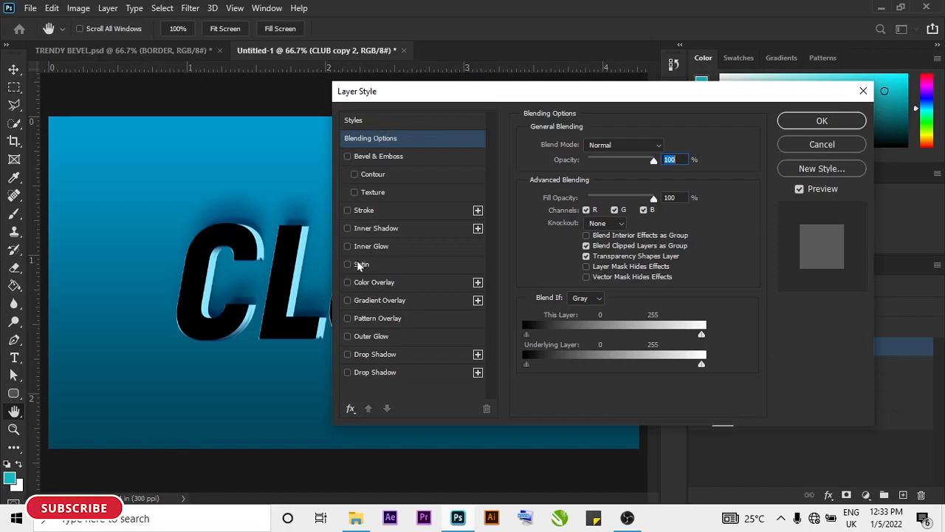
pyautogui.click(348, 300)
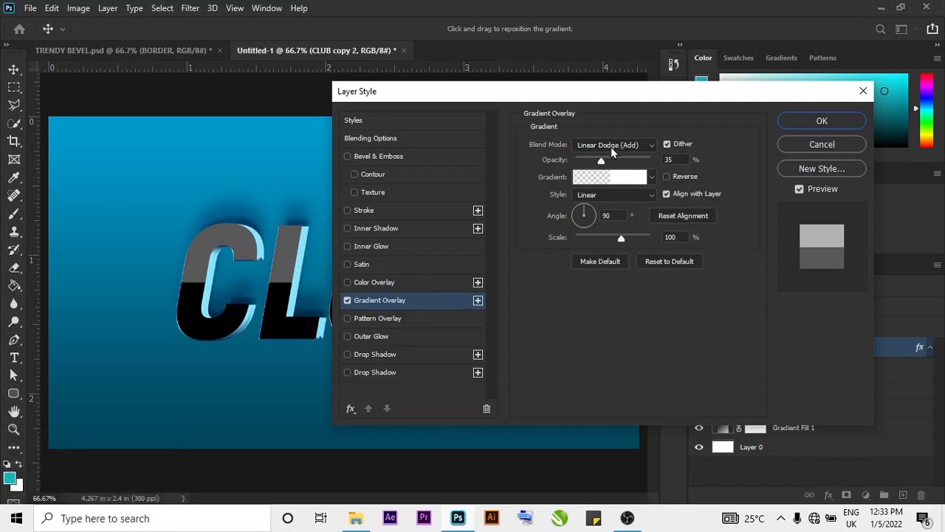
pyautogui.click(599, 145)
pyautogui.click(617, 154)
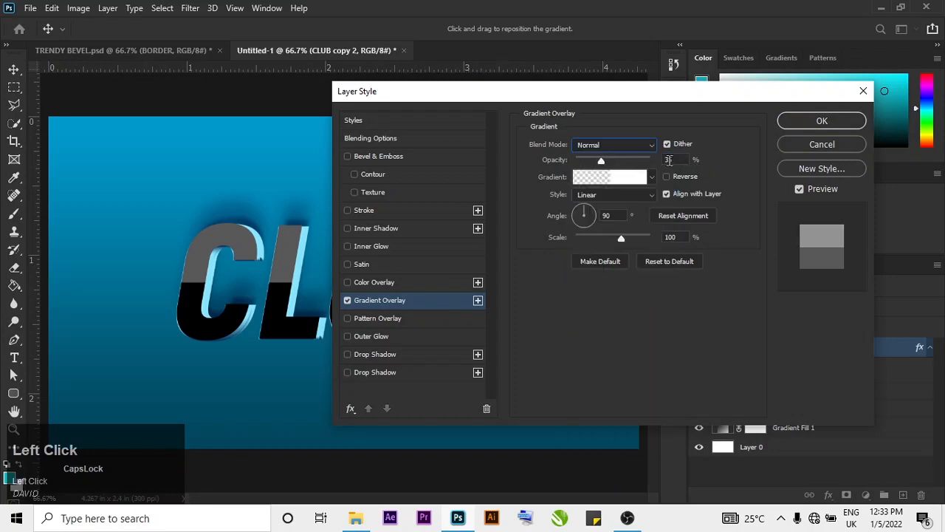
pyautogui.moveTo(604, 163); pyautogui.dragTo(642, 179)
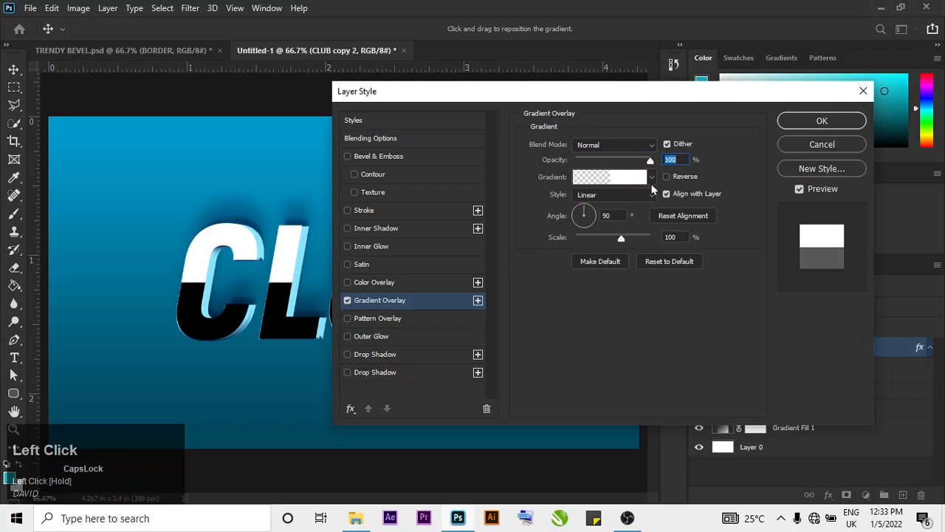
# - Edit the overlay gradient, spreading its opacity stops to both ends and moving the white color stop to location 0%
pyautogui.click(652, 180)
pyautogui.click(627, 177)
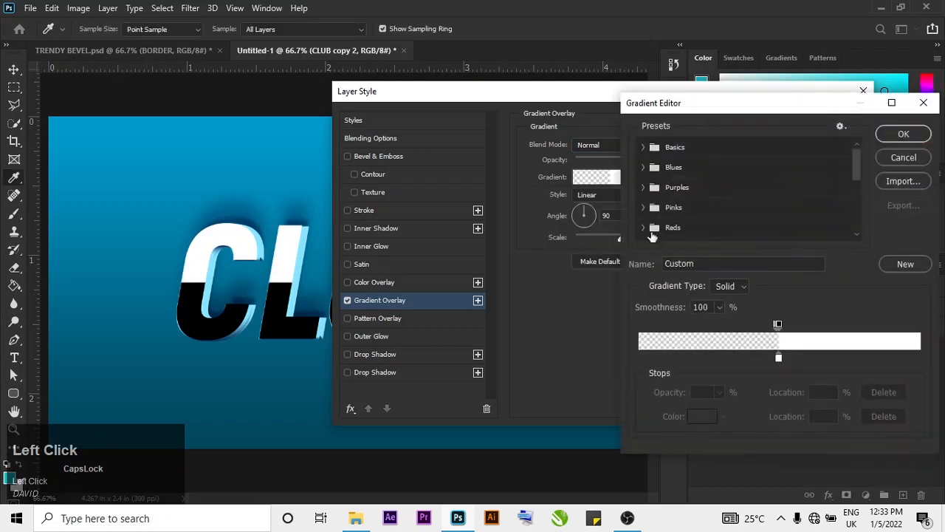
pyautogui.moveTo(780, 360); pyautogui.dragTo(911, 368)
pyautogui.moveTo(778, 325); pyautogui.dragTo(919, 327)
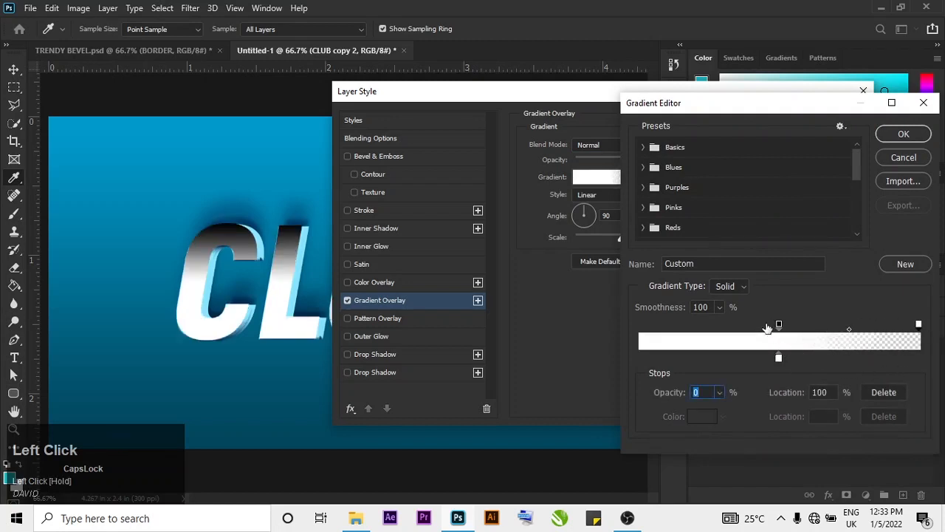
pyautogui.moveTo(780, 325); pyautogui.dragTo(640, 325)
pyautogui.moveTo(779, 359); pyautogui.dragTo(629, 359)
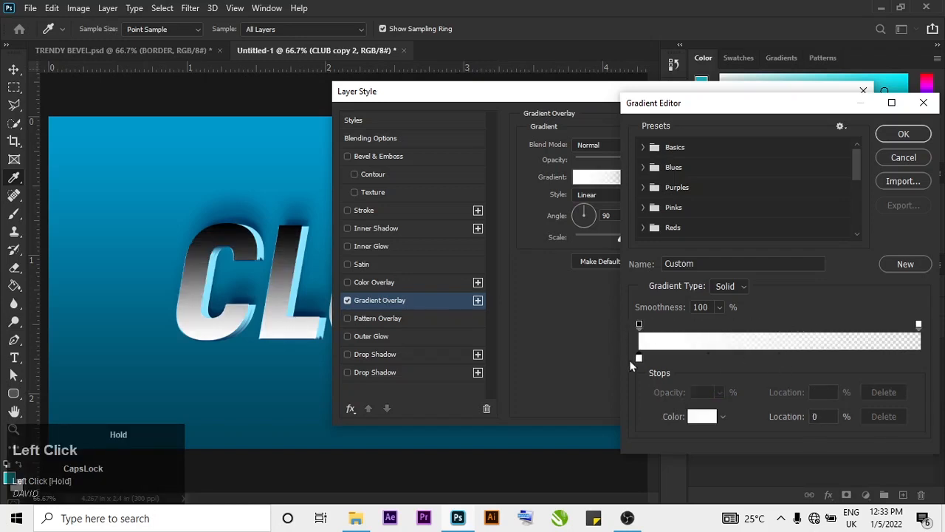
# - Add two more white color stops to the gradient, one at location 50% and one at the far end
pyautogui.click(776, 358)
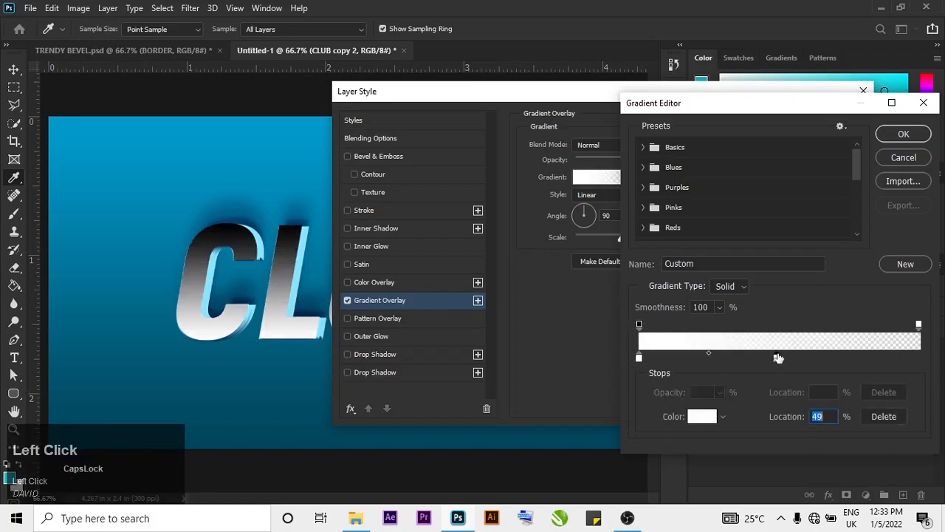
pyautogui.click(919, 358)
pyautogui.click(776, 359)
pyautogui.press('BackSpace')
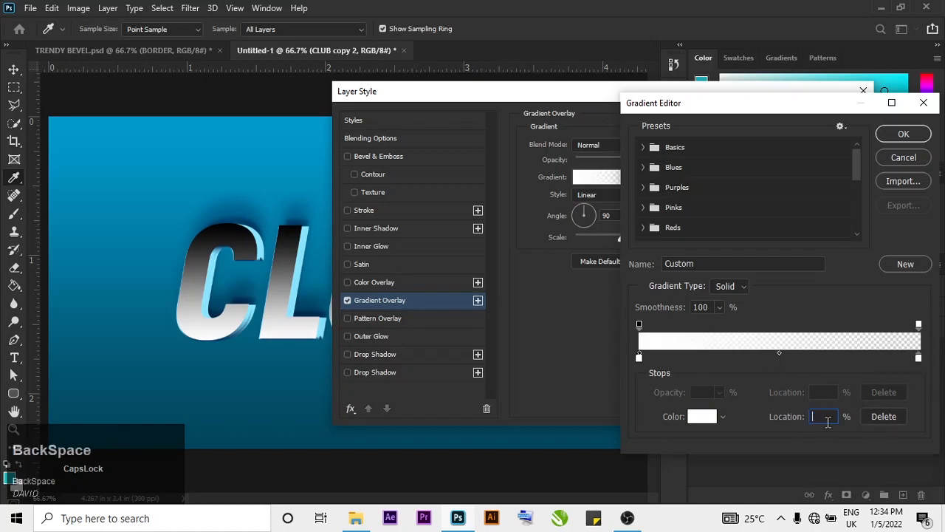
pyautogui.write('50')
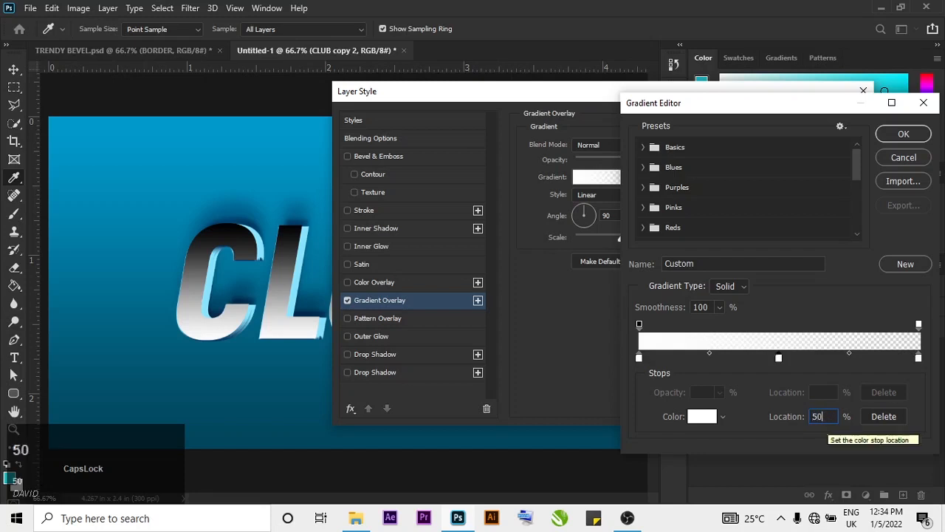
# - Set the color stop at location 0% to 4F40FE
pyautogui.click(640, 360)
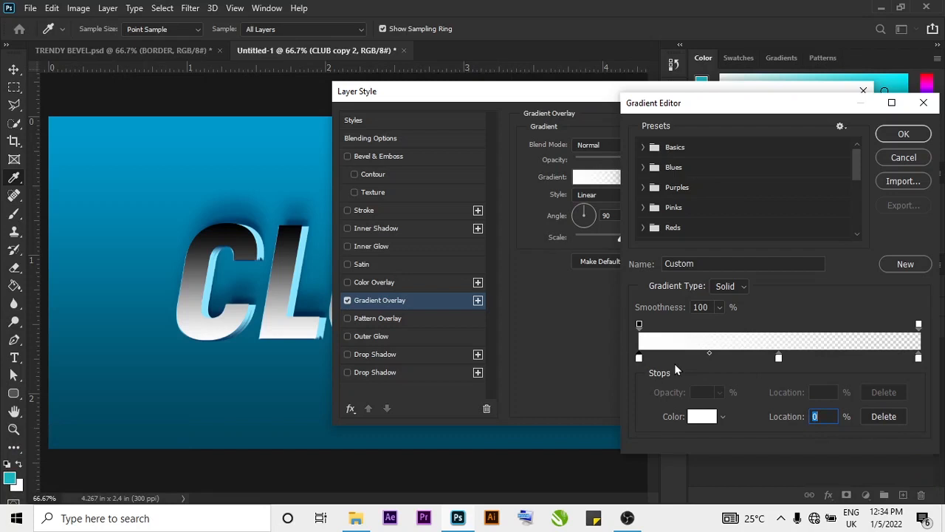
pyautogui.click(639, 359)
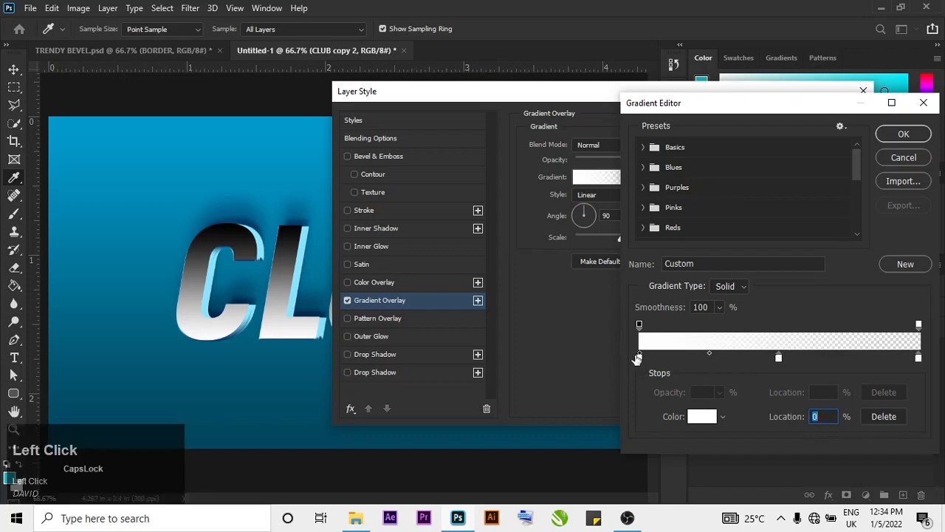
pyautogui.click(697, 418)
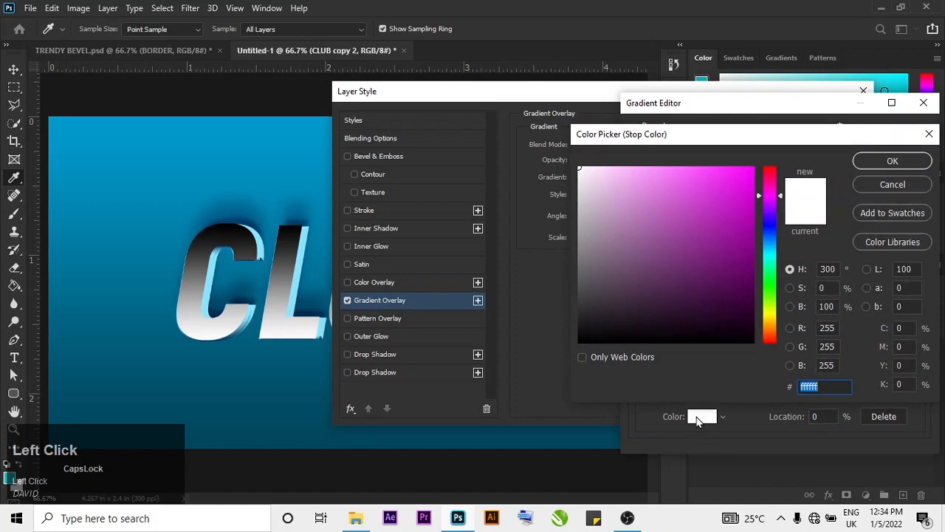
pyautogui.write('F')
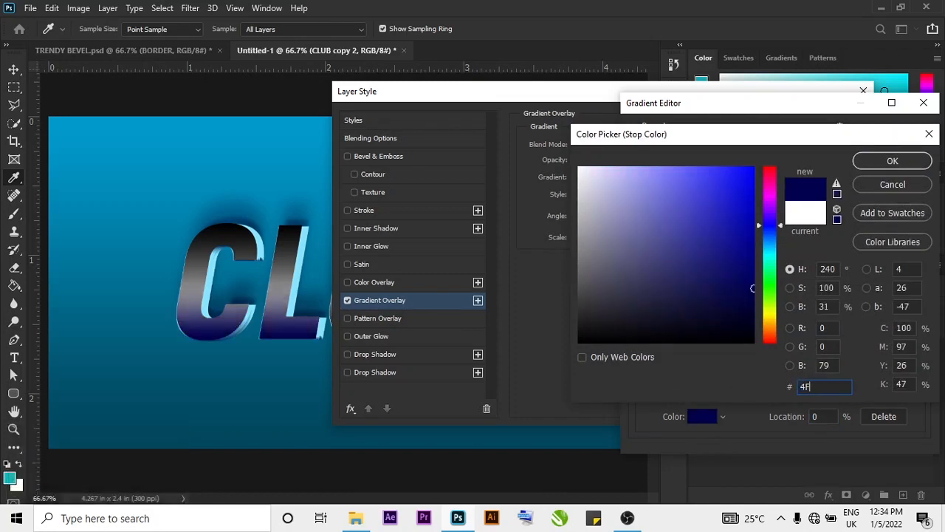
pyautogui.write('40F')
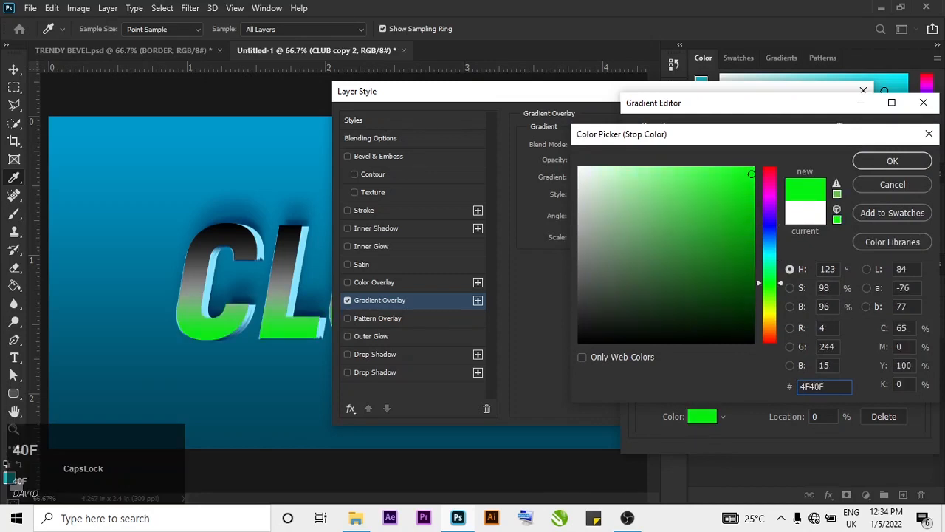
pyautogui.write('E')
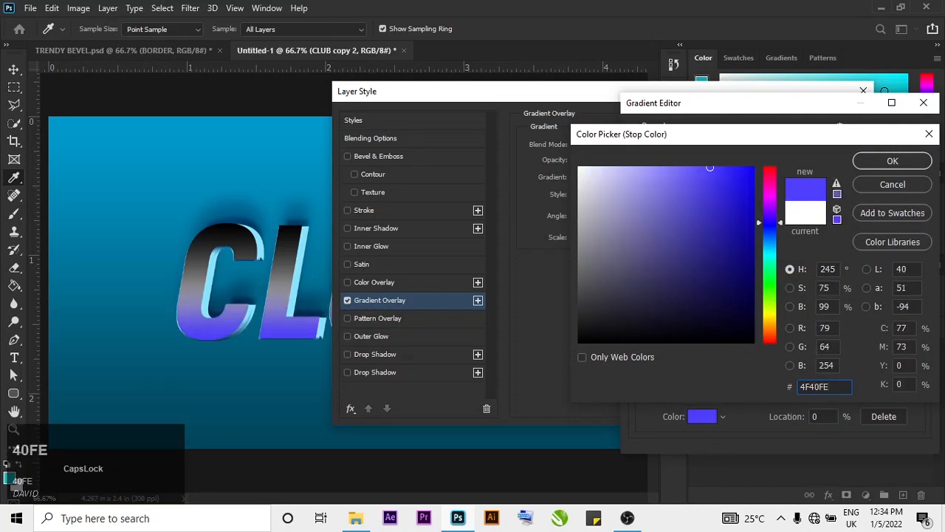
pyautogui.click(877, 165)
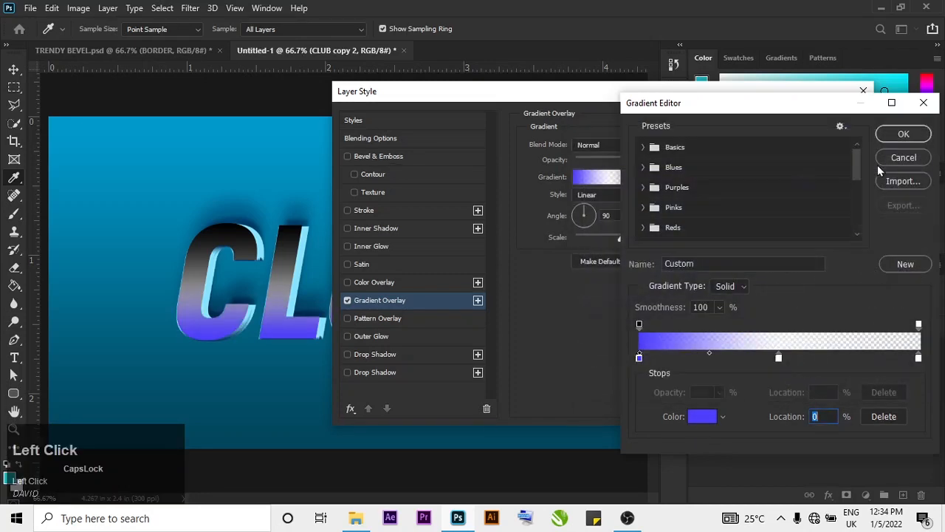
# - Set the color stop at location 50% to 34D3FF
pyautogui.click(780, 359)
pyautogui.click(714, 421)
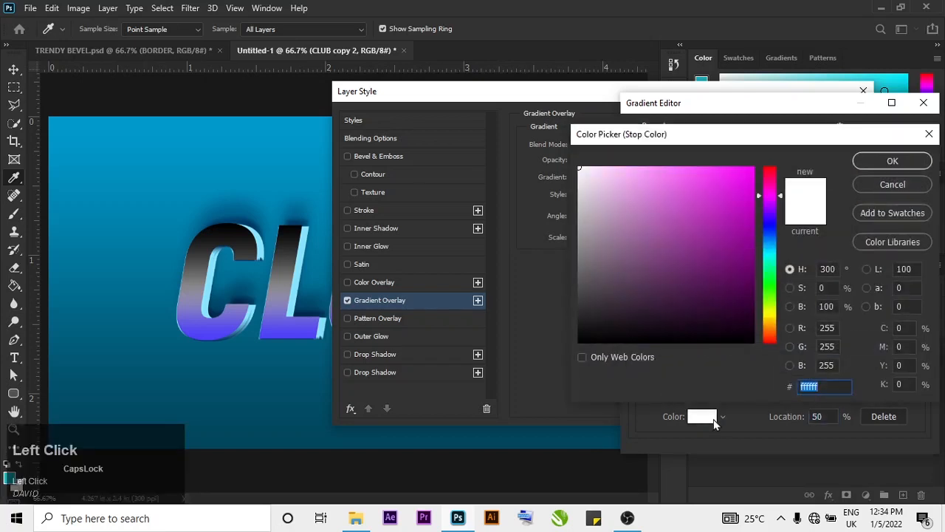
pyautogui.press('BackSpace')
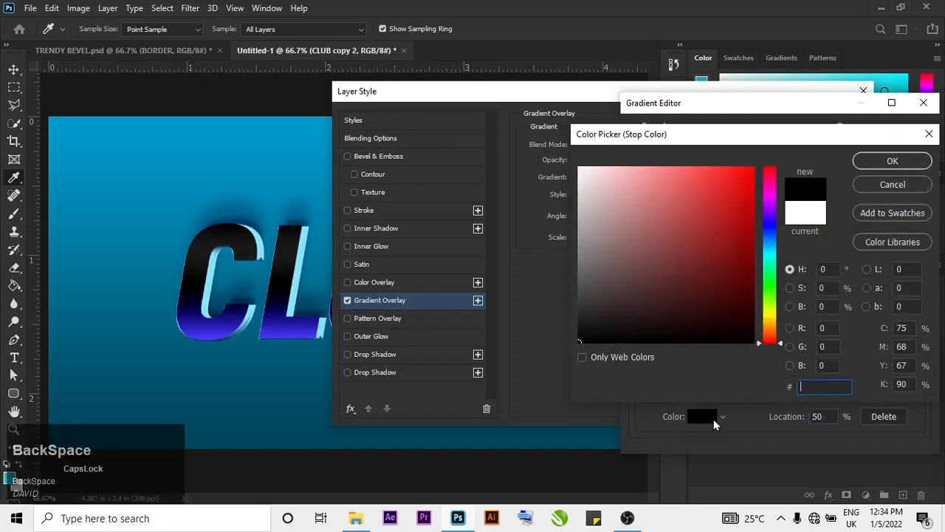
pyautogui.write('34D3')
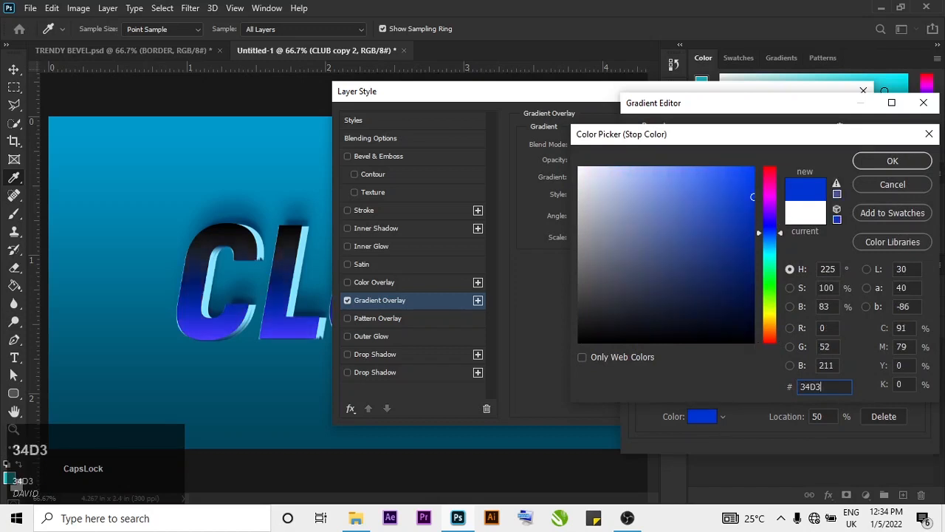
pyautogui.press('r')
pyautogui.press('r')
pyautogui.write('FF')
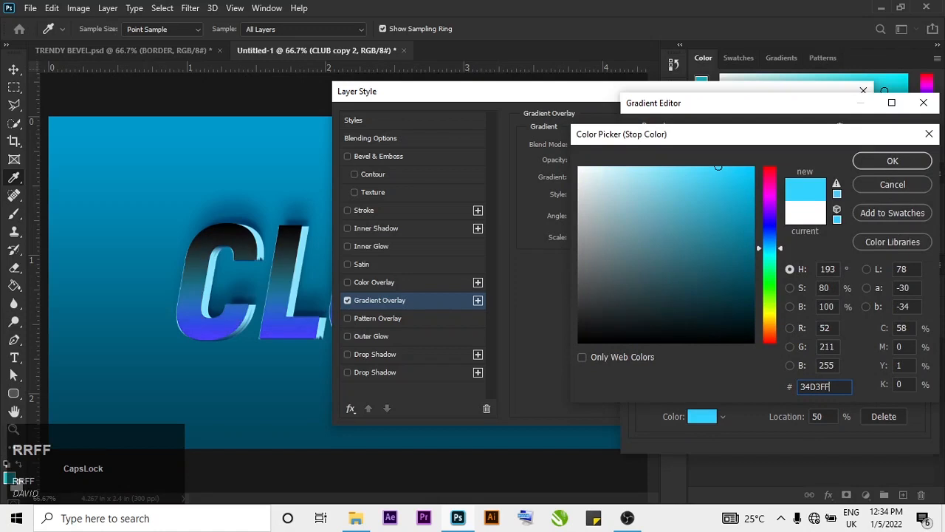
pyautogui.click(893, 161)
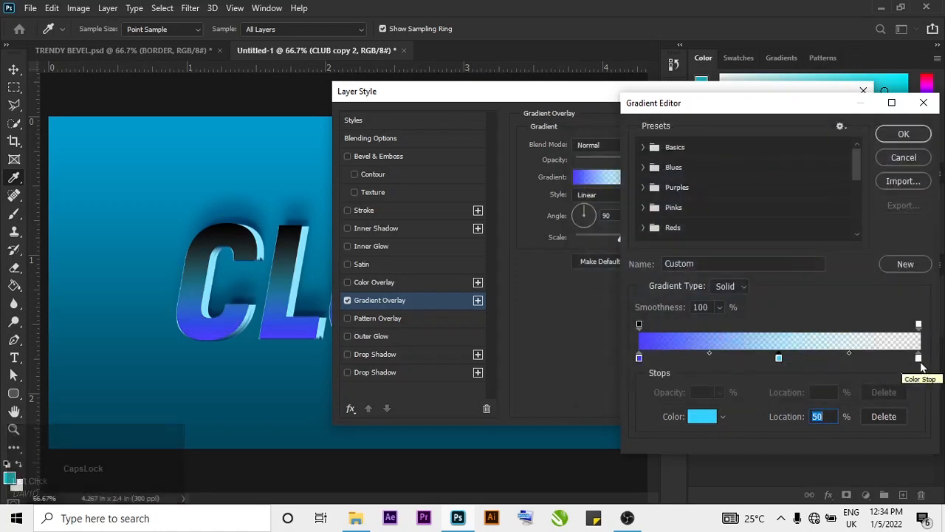
# - Raise the opacity stop at location 100% of the overlay gradient to full opacity
pyautogui.click(918, 360)
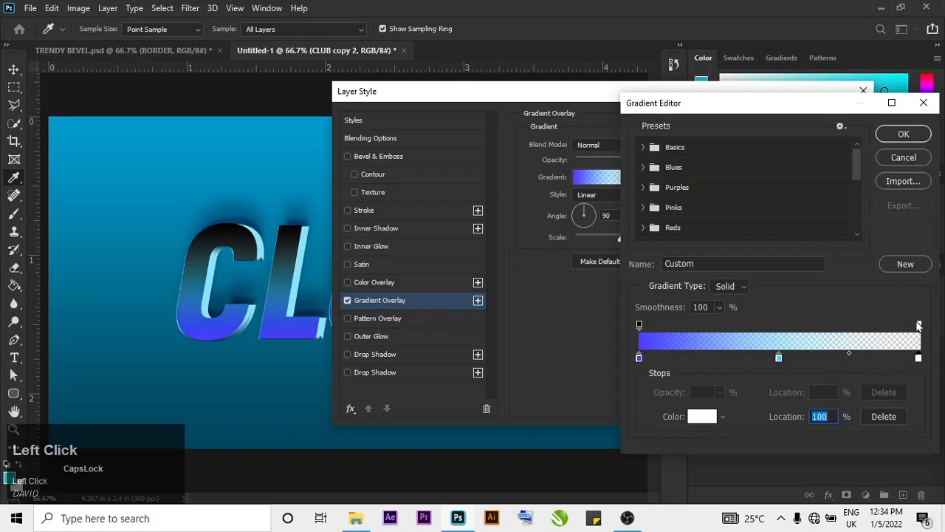
pyautogui.click(919, 325)
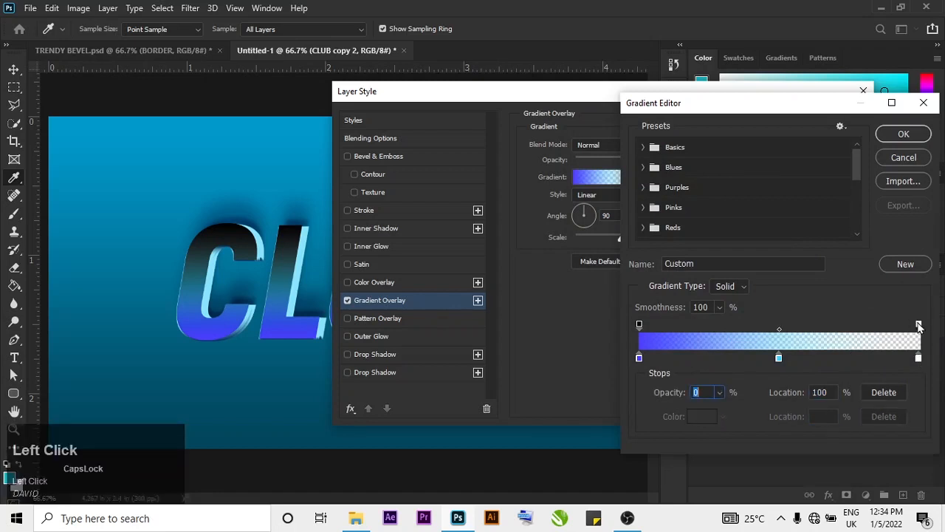
pyautogui.click(719, 392)
pyautogui.moveTo(722, 407); pyautogui.dragTo(831, 416)
# - Set the color stop at location 100% to 981FFF and apply the gradient overlay to the CLUB copy 2 layer
pyautogui.doubleClick(919, 358)
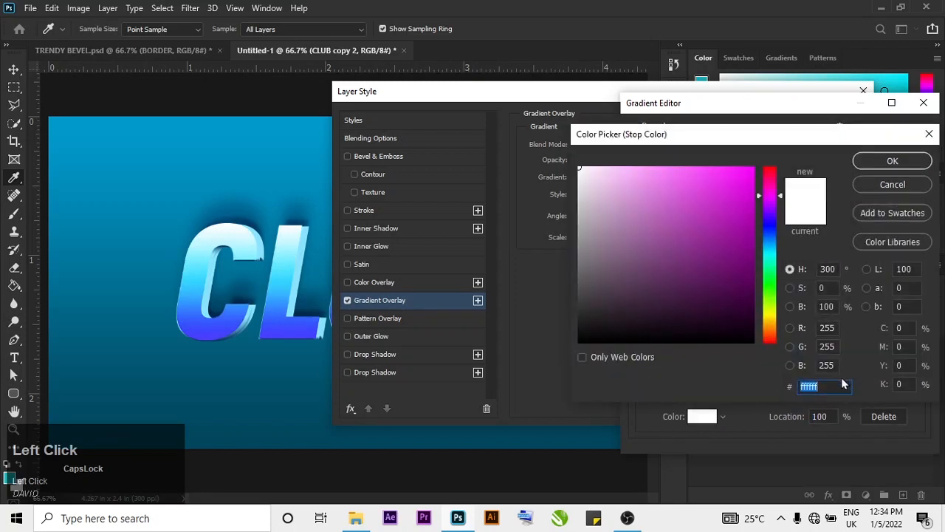
pyautogui.press('BackSpace')
pyautogui.write('9')
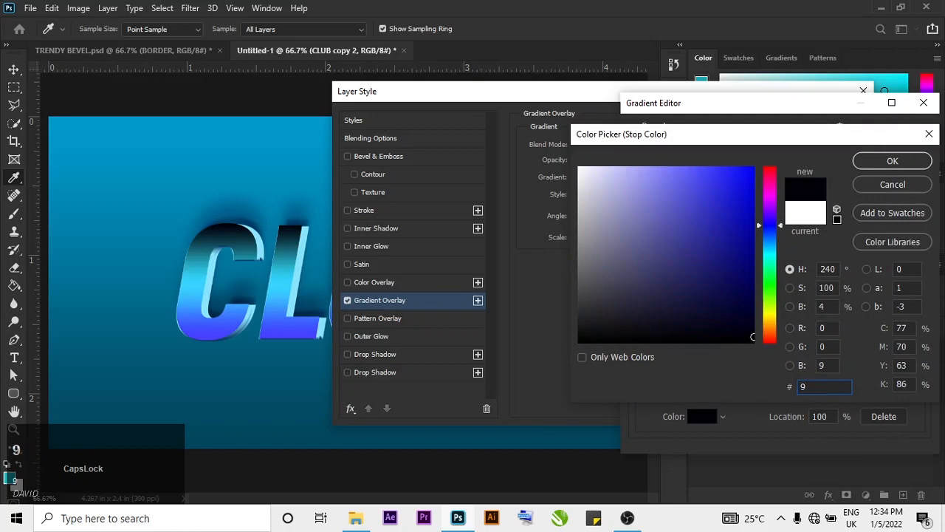
pyautogui.write('81')
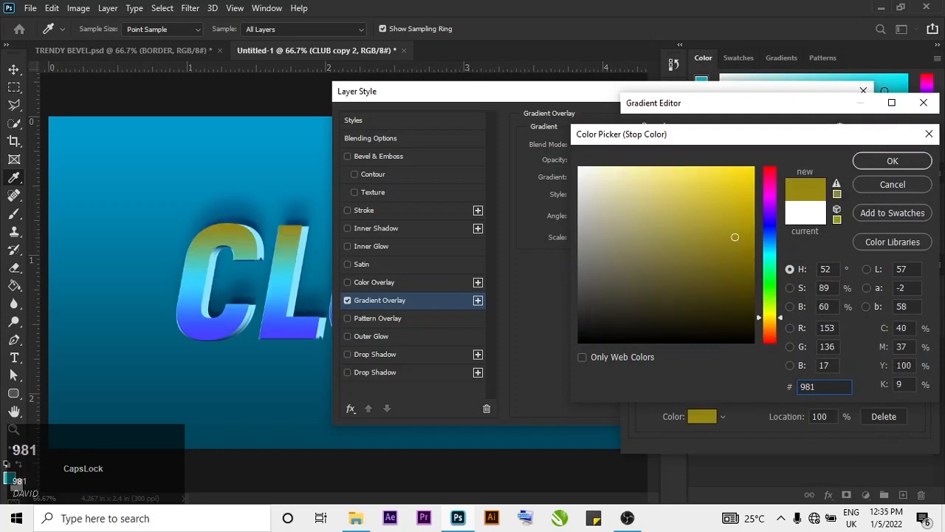
pyautogui.write('FFF')
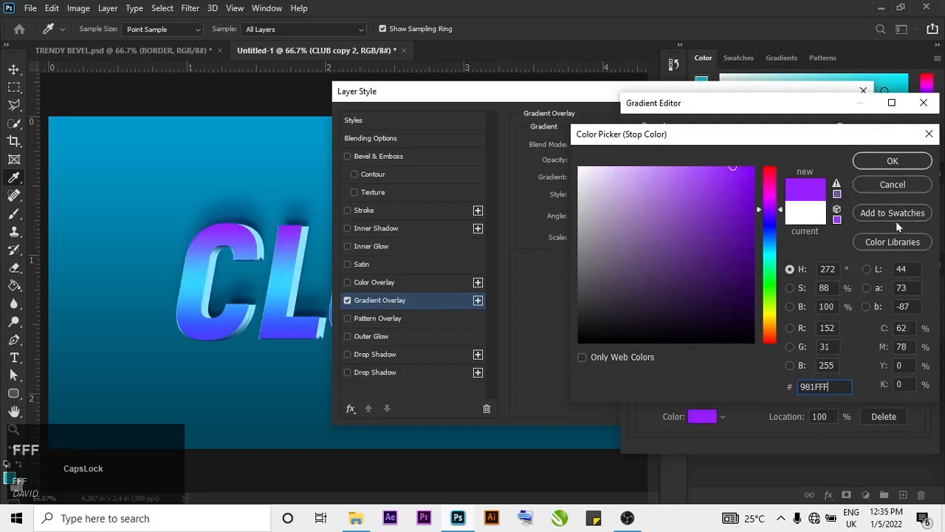
pyautogui.click(889, 162)
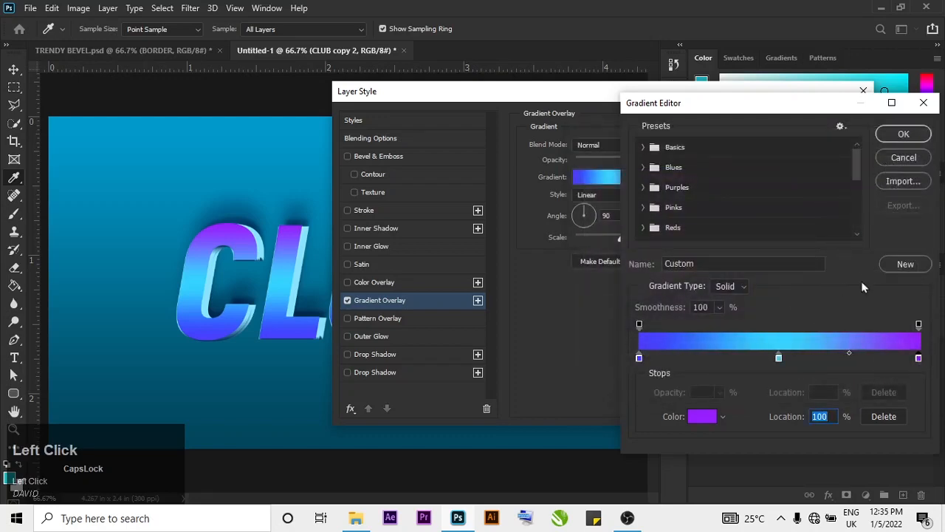
pyautogui.click(912, 132)
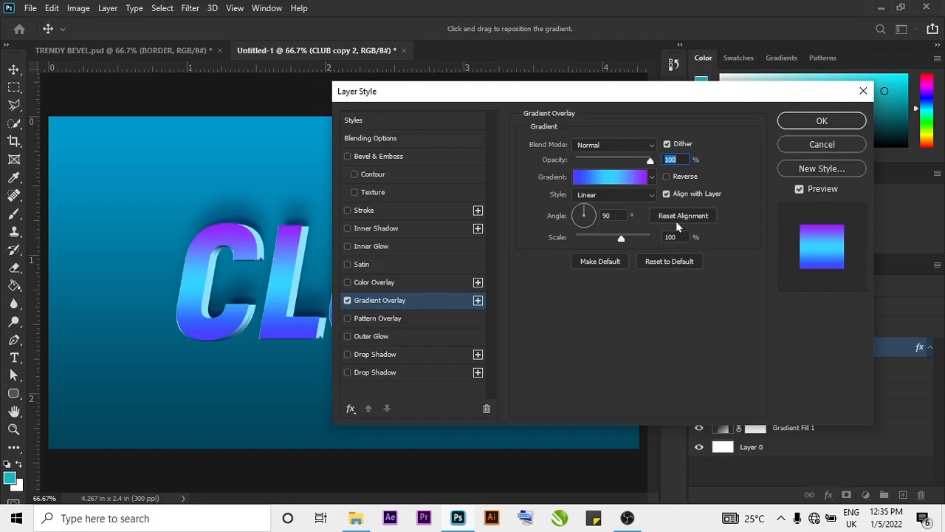
pyautogui.click(822, 120)
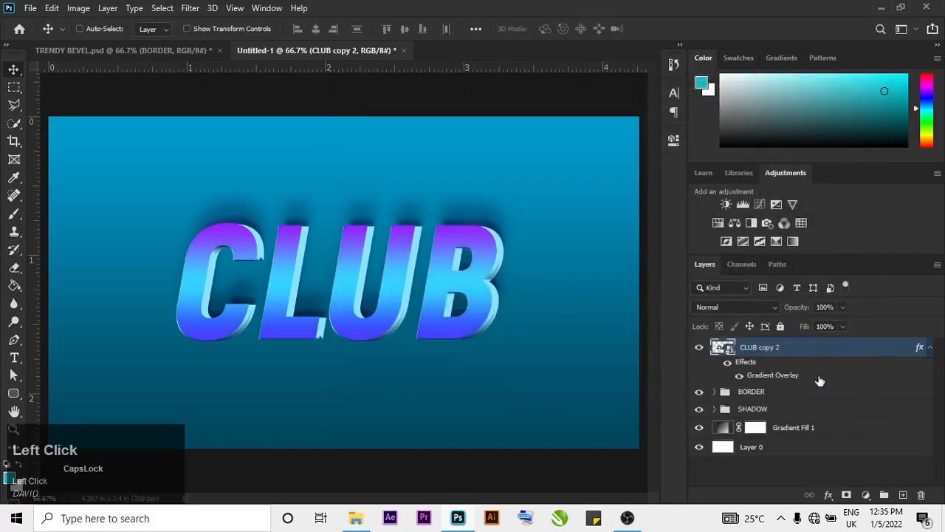
# - Duplicate the CLUB copy 2 layer, and set the original layer's fill to 0%
pyautogui.press('ctrl')
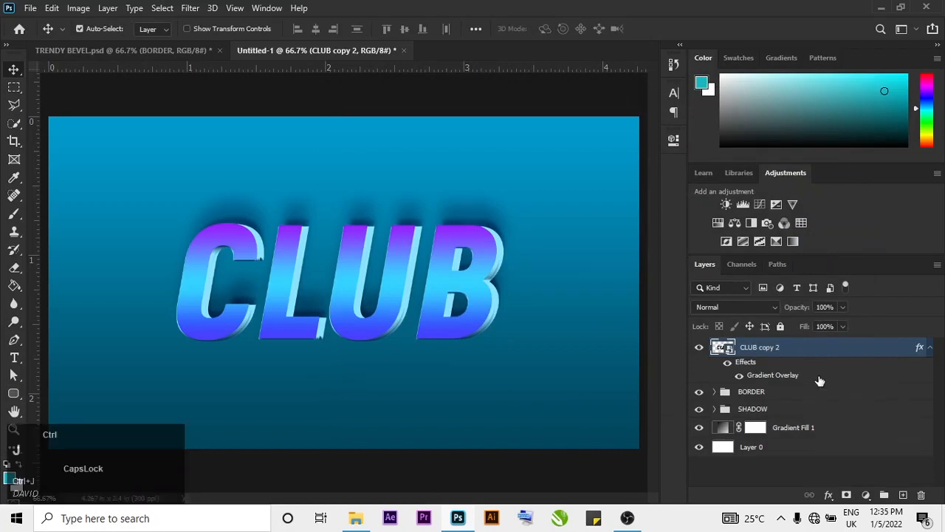
pyautogui.hotkey('ctrl', 'j')
pyautogui.click(823, 397)
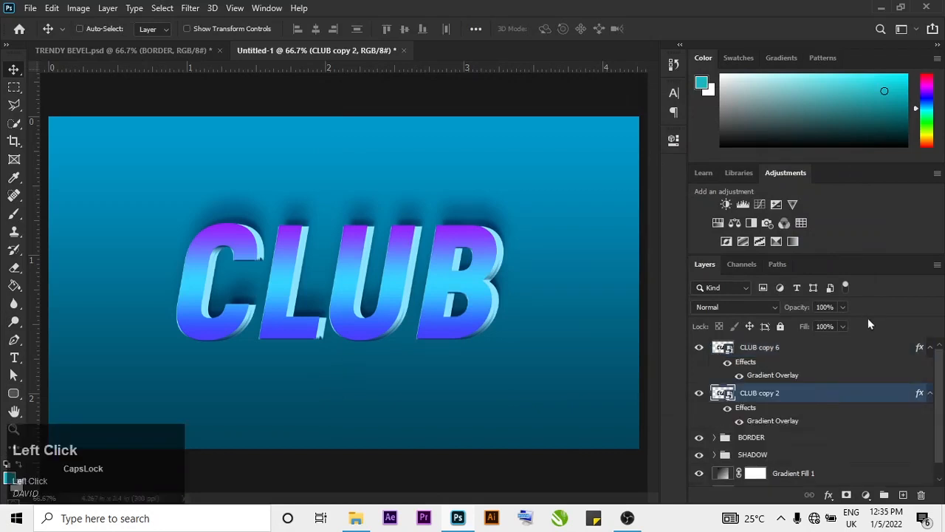
pyautogui.click(843, 325)
pyautogui.moveTo(846, 341); pyautogui.dragTo(732, 347)
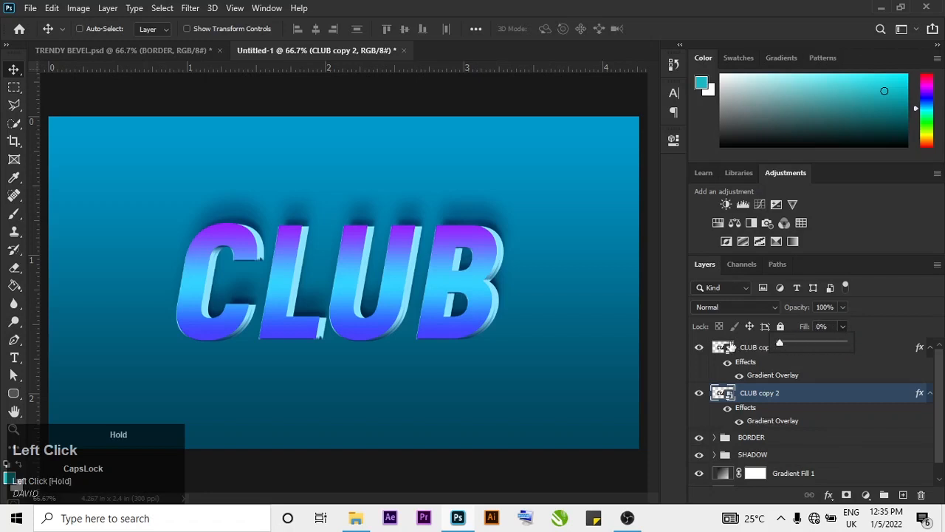
pyautogui.click(930, 394)
# - Clear the layer style from the duplicate CLUB copy 6 layer
pyautogui.click(731, 353)
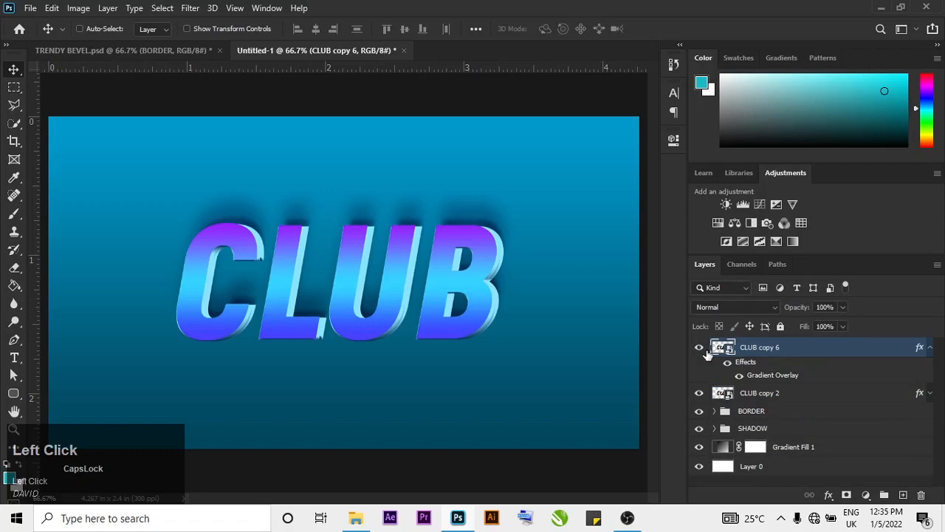
pyautogui.click(701, 349)
pyautogui.click(701, 350)
pyautogui.rightClick(810, 359)
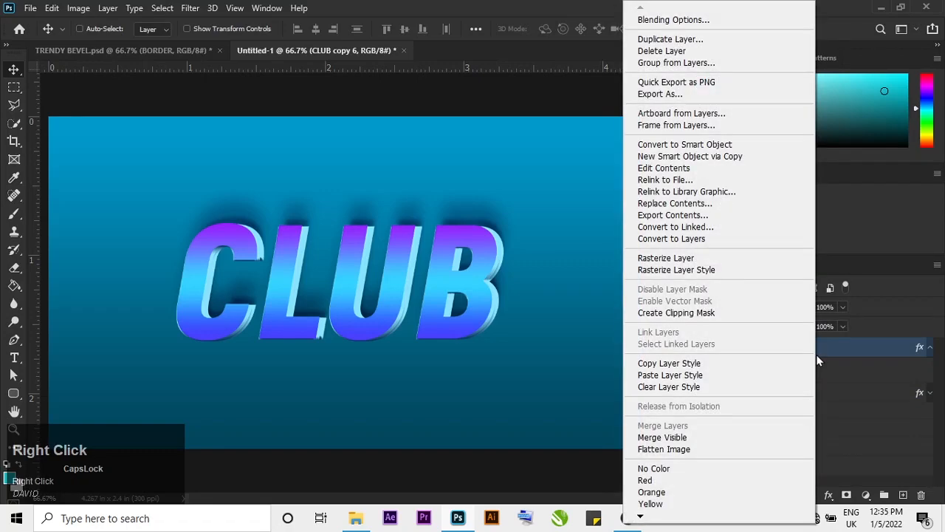
pyautogui.click(713, 388)
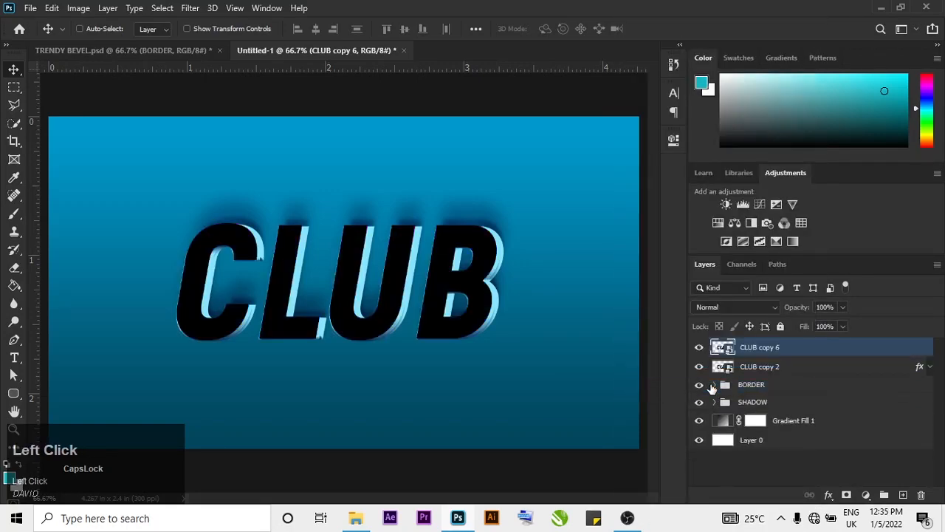
# - Add a gradient overlay to the CLUB copy 6 layer with its blend mode set to Linear Dodge (Add)
pyautogui.doubleClick(813, 352)
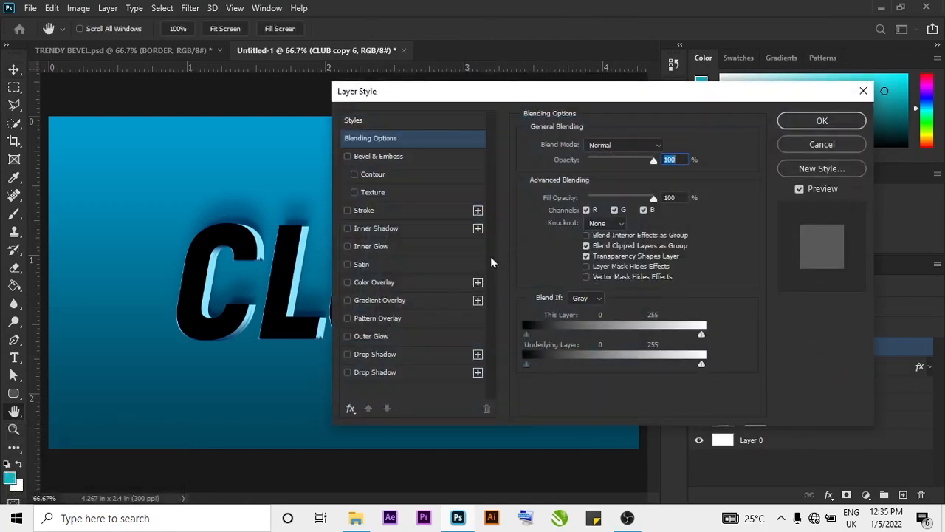
pyautogui.click(350, 299)
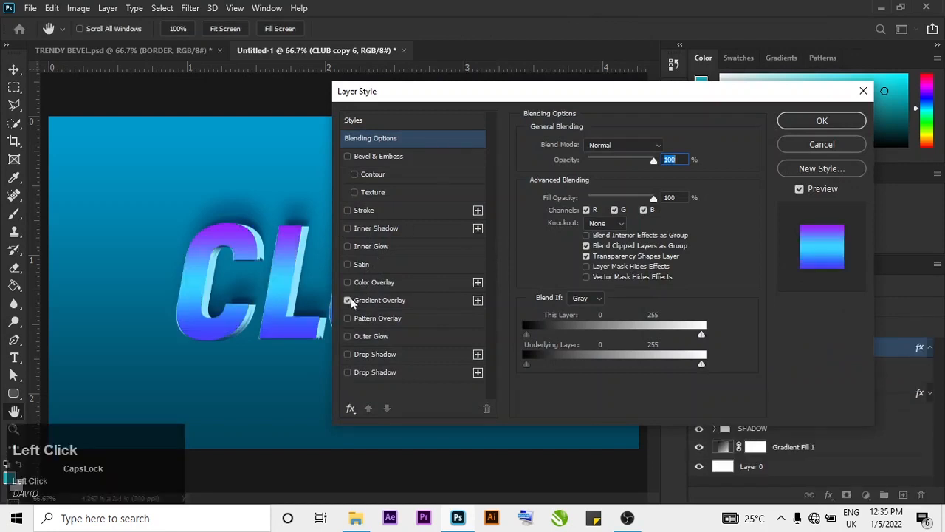
pyautogui.click(378, 300)
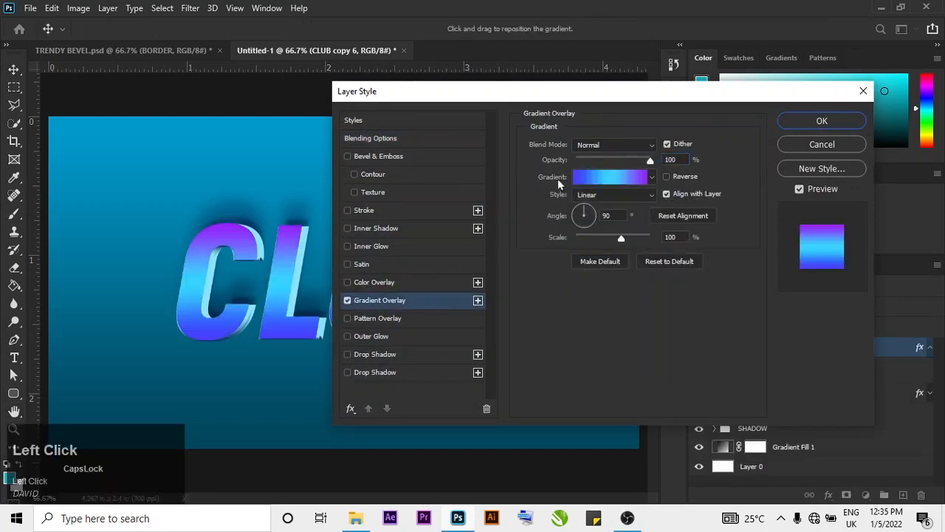
pyautogui.click(643, 148)
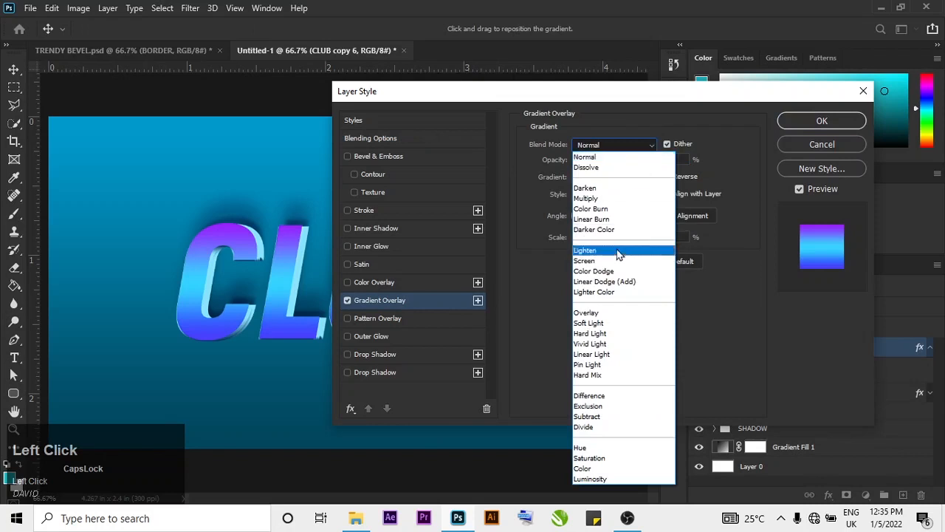
pyautogui.click(618, 282)
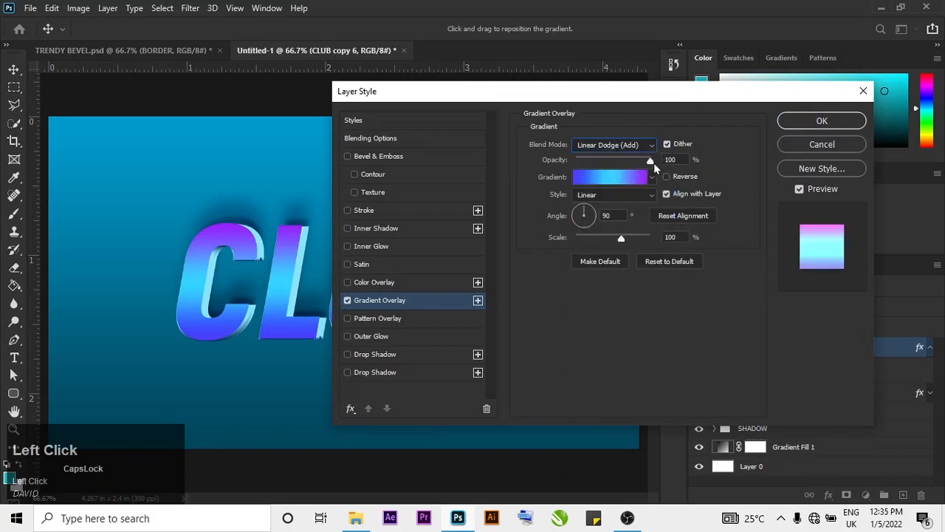
# - Set the gradient overlay's opacity to 35%
pyautogui.click(677, 160)
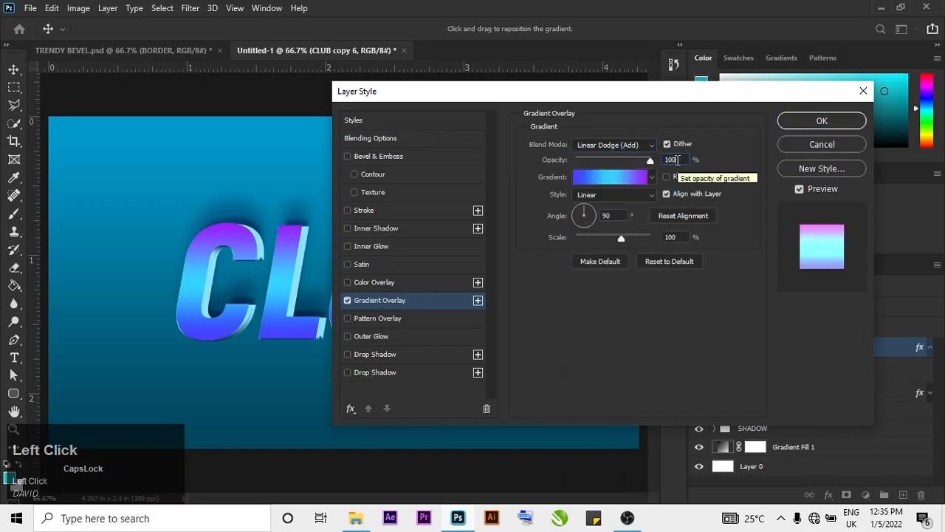
pyautogui.press('BackSpace')
pyautogui.write('35')
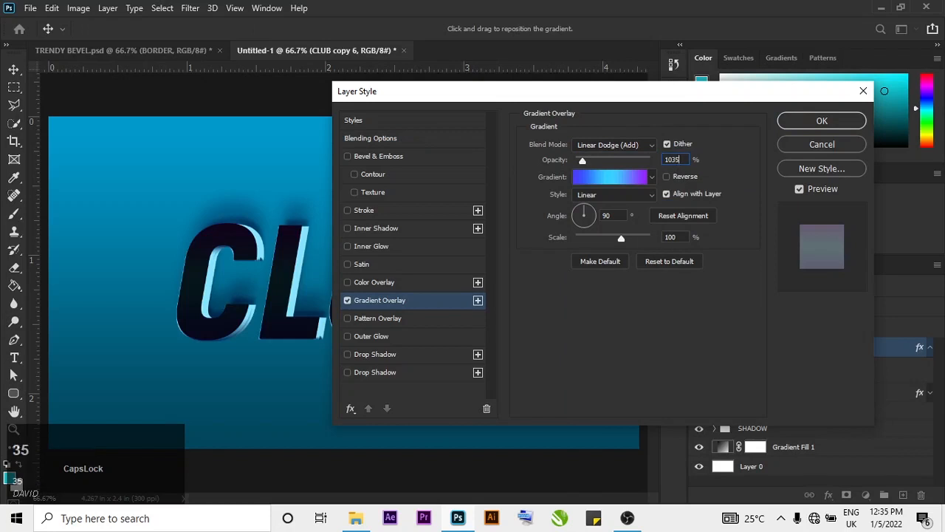
pyautogui.press('BackSpace')
pyautogui.press('BackSpace')
pyautogui.press('BackSpace')
pyautogui.press('BackSpace')
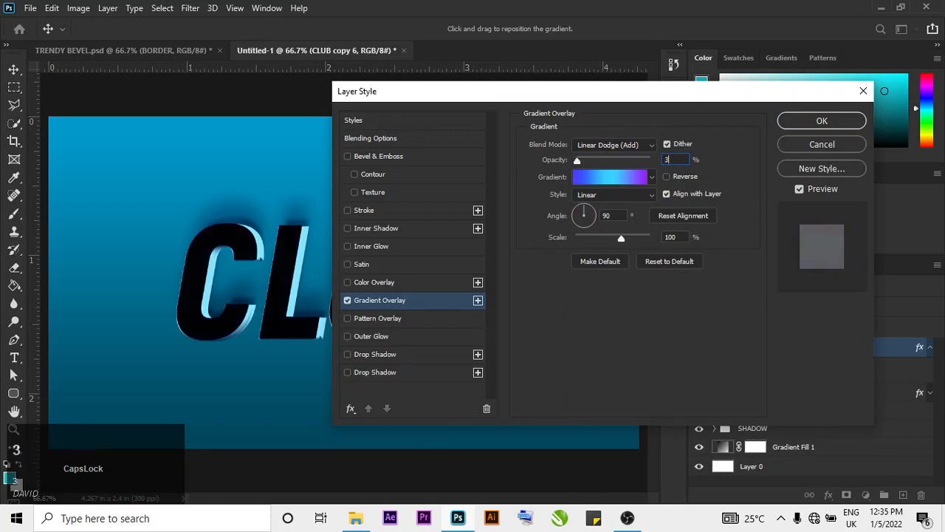
pyautogui.write('35')
# - Edit the overlay gradient and delete its light blue color stop at location 50%
pyautogui.click(624, 177)
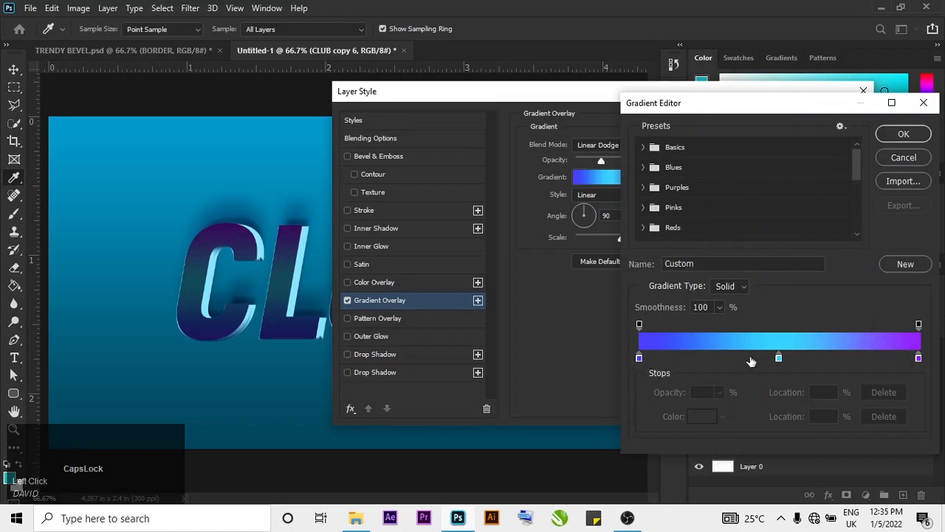
pyautogui.click(778, 359)
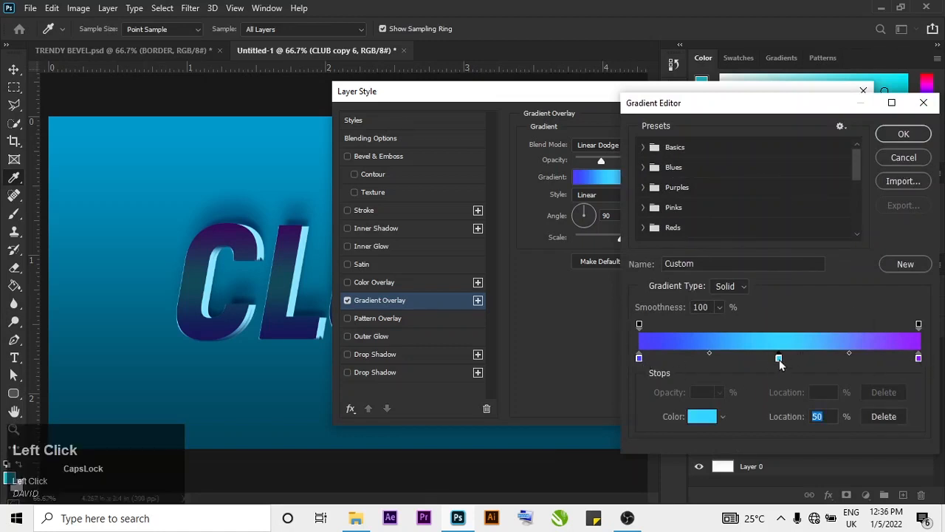
pyautogui.click(881, 417)
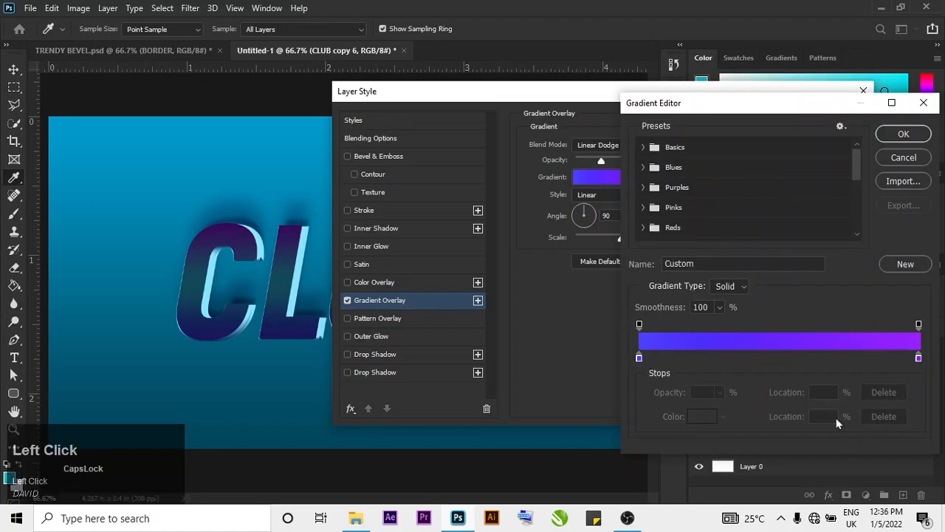
# - Move the white color stop at the gradient's start to location 50% and accept the gradient
pyautogui.click(640, 359)
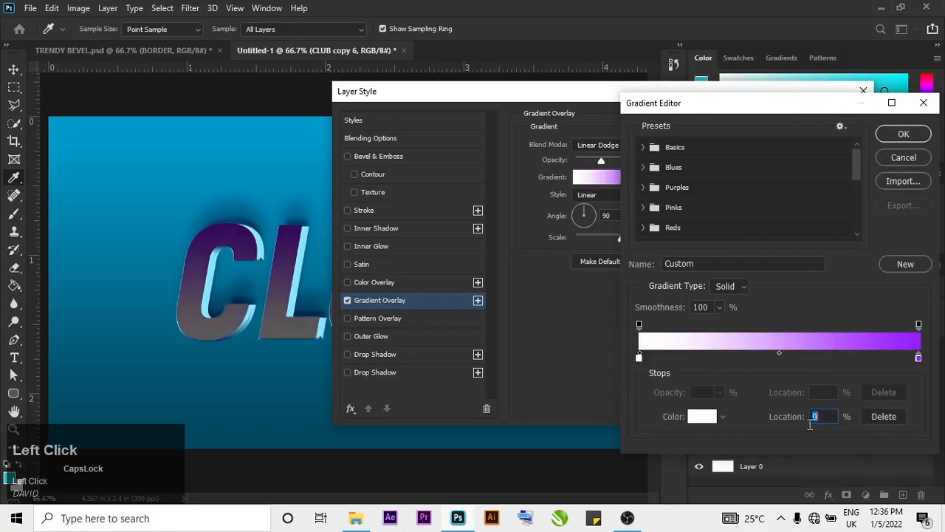
pyautogui.click(715, 417)
pyautogui.click(892, 160)
pyautogui.press('BackSpace')
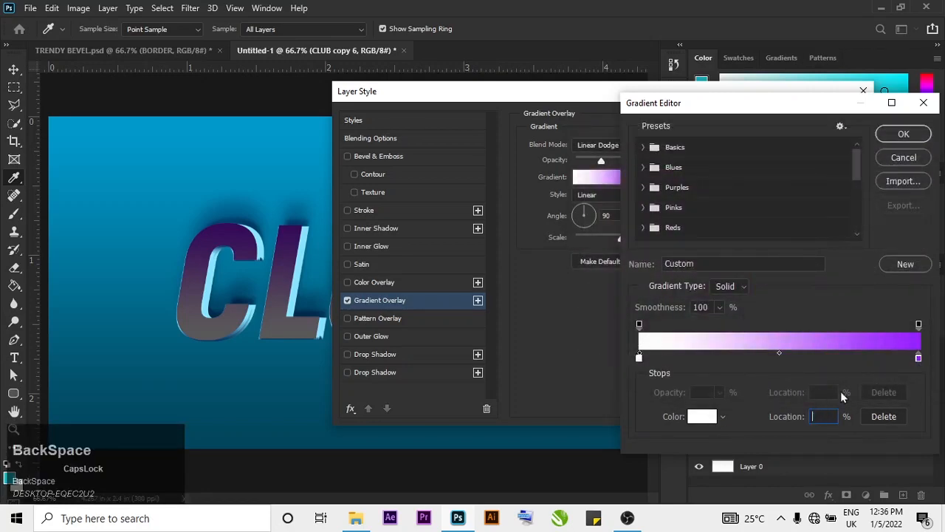
pyautogui.write('50')
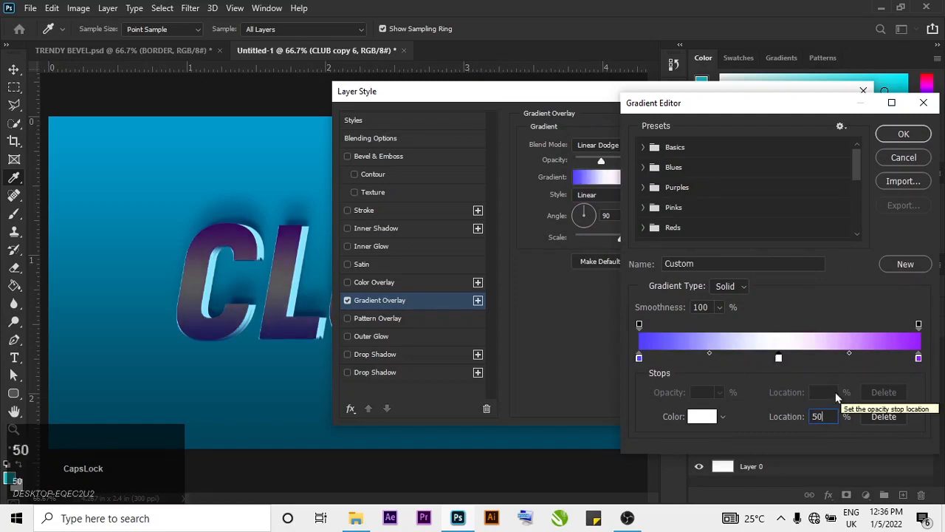
pyautogui.click(890, 136)
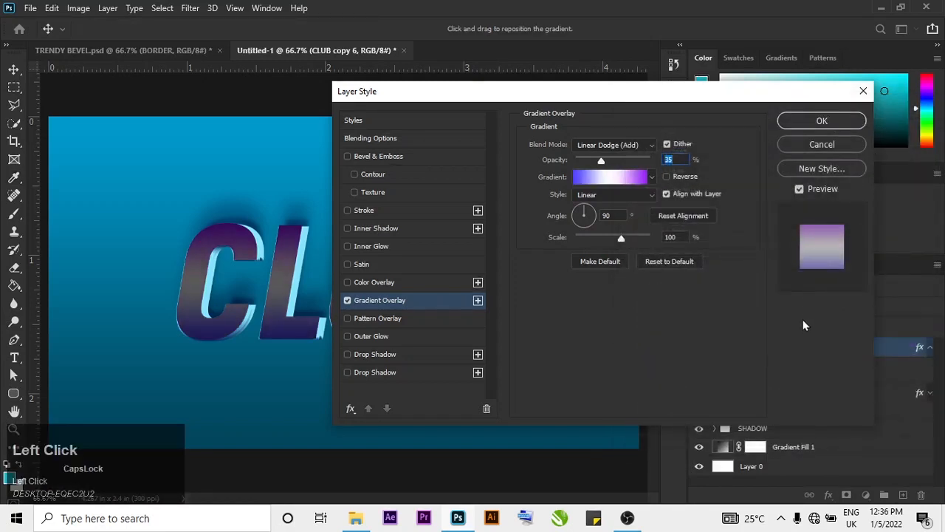
# - Reopen the gradient, delete the blue color stop at location 0%, and move the starting opacity stop to location 50%
pyautogui.click(621, 183)
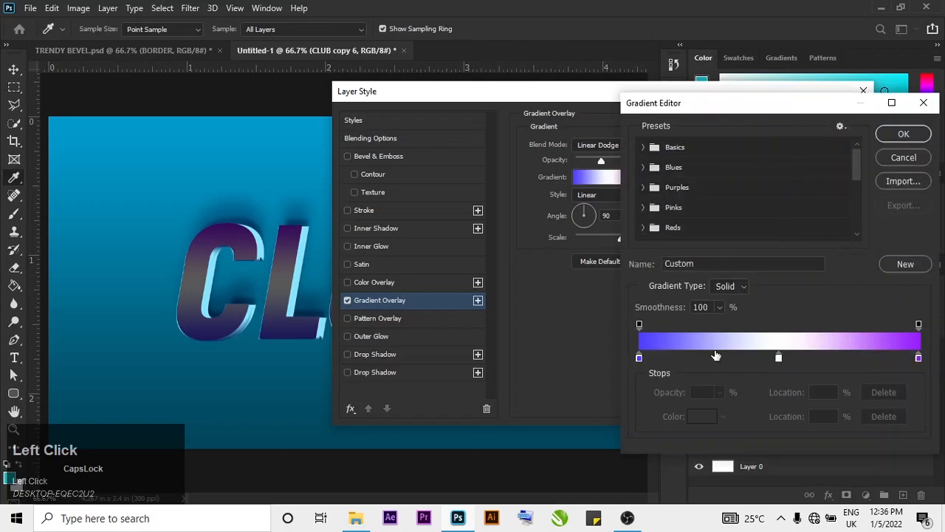
pyautogui.click(639, 358)
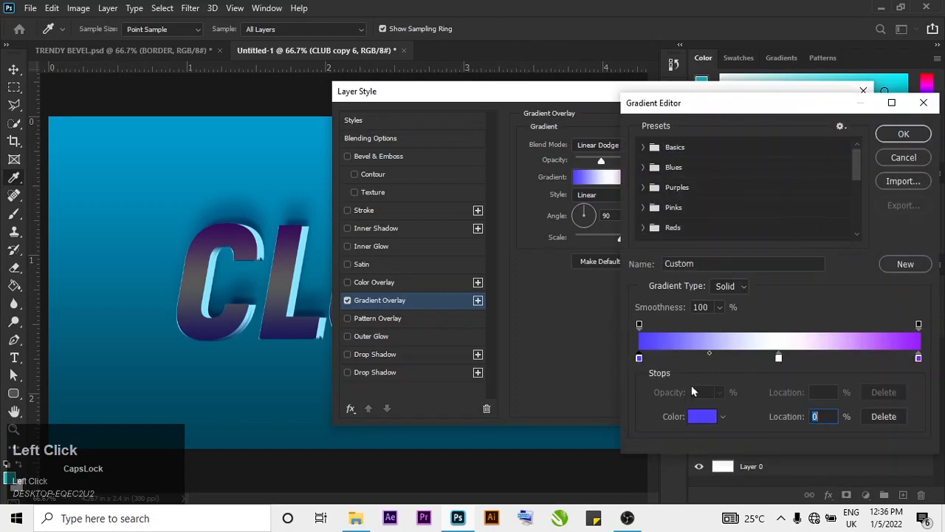
pyautogui.click(871, 416)
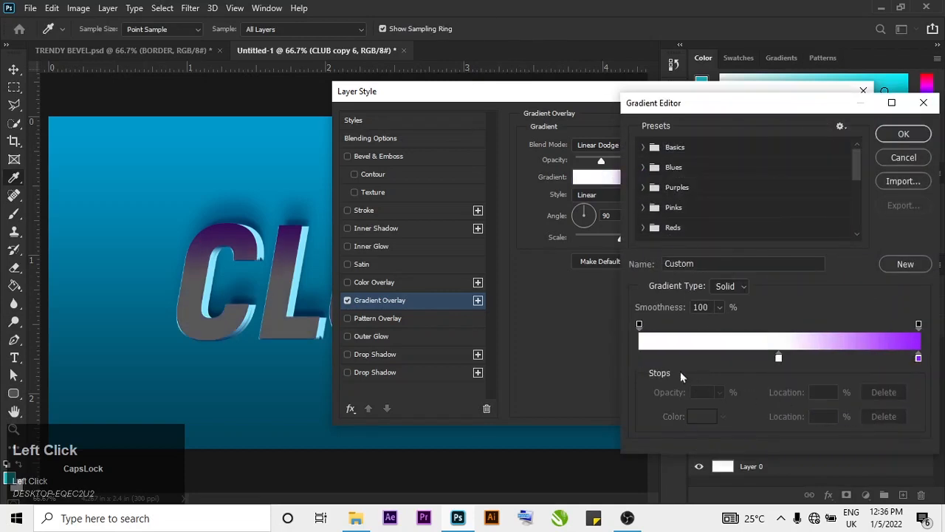
pyautogui.click(639, 325)
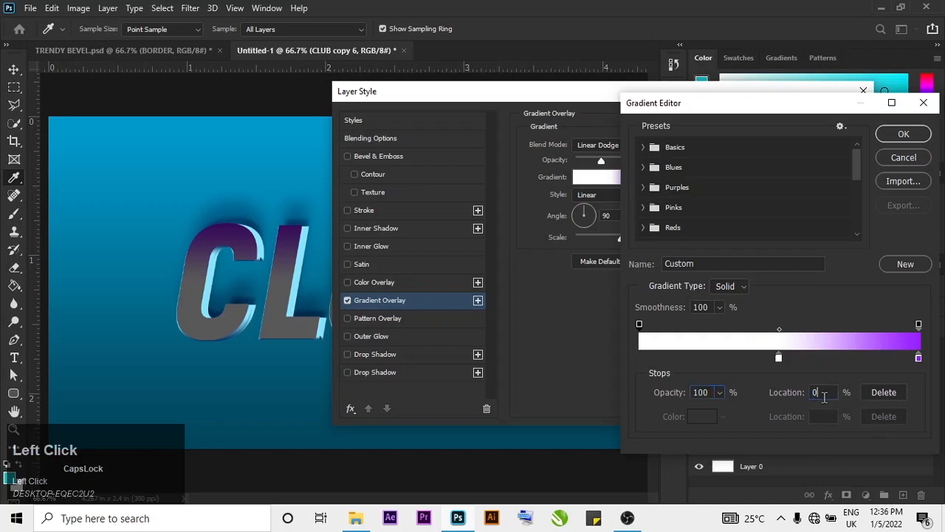
pyautogui.press('BackSpace')
pyautogui.write('50')
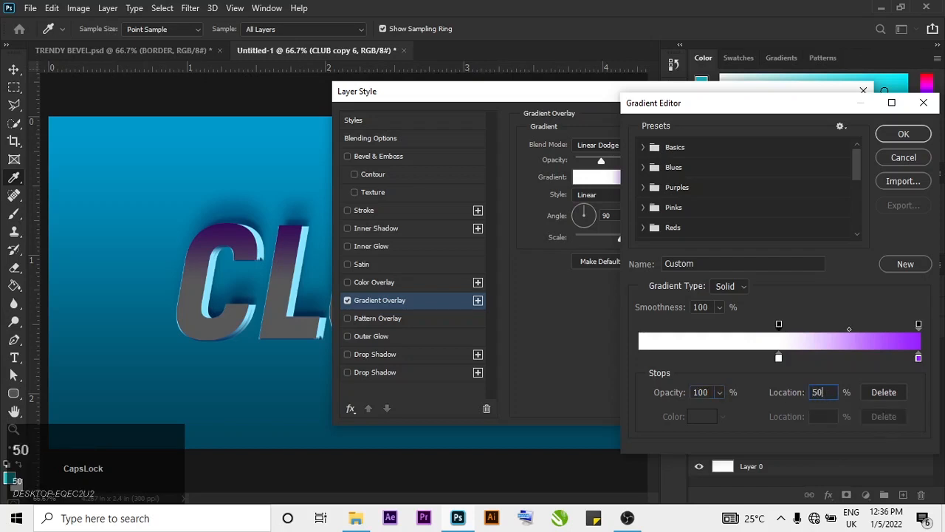
# - Accept the gradient, reopen it, and change the purple color stop at location 100% to white (ffffff)
pyautogui.click(899, 135)
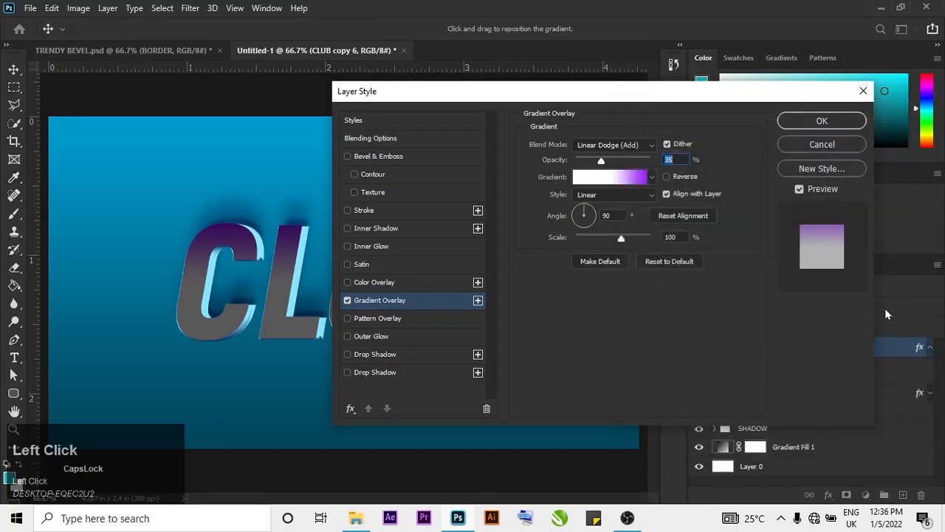
pyautogui.click(611, 178)
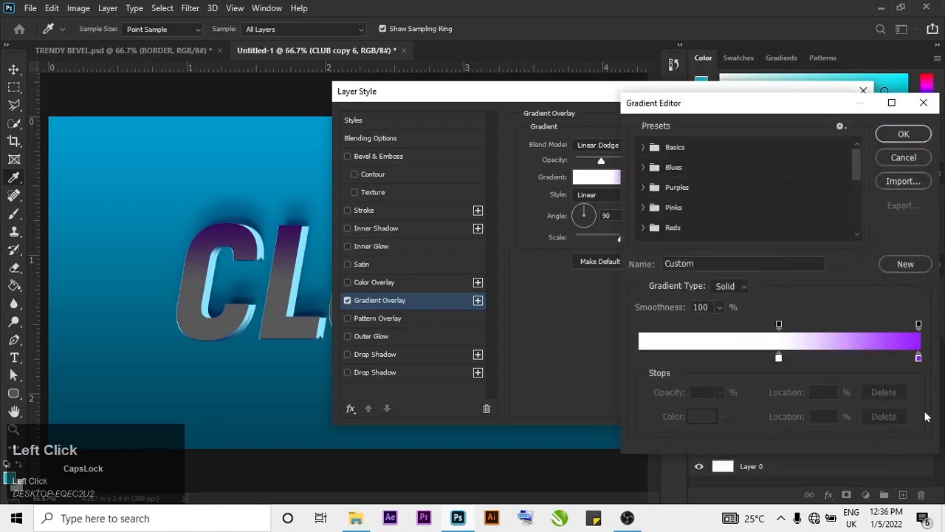
pyautogui.click(918, 360)
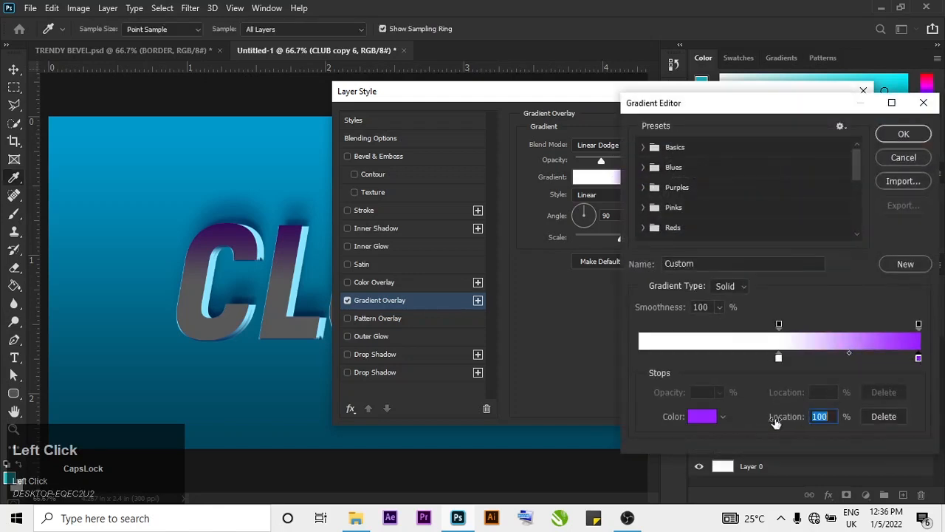
pyautogui.click(702, 418)
pyautogui.write('ffffff')
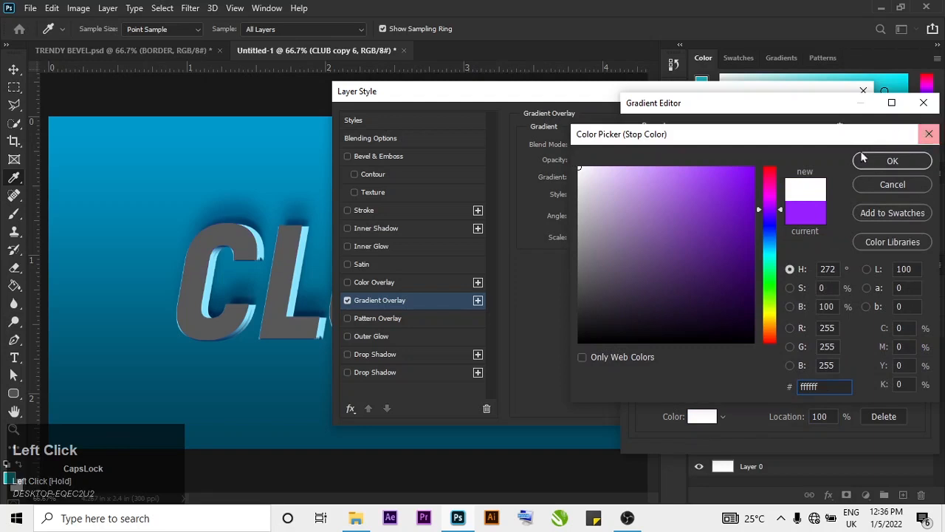
pyautogui.click(869, 166)
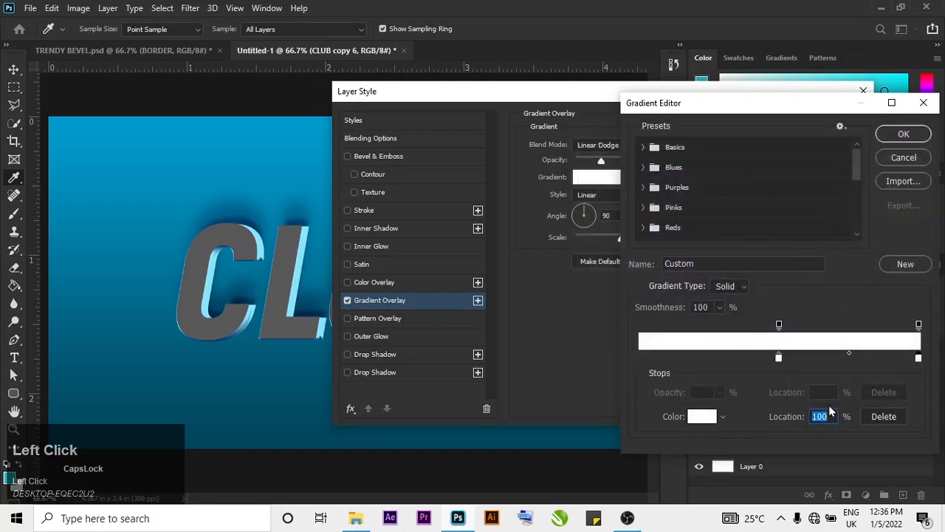
# - Set the end opacity stop to 0% opacity and move it to location 50% for a hard transparent edge
pyautogui.click(919, 326)
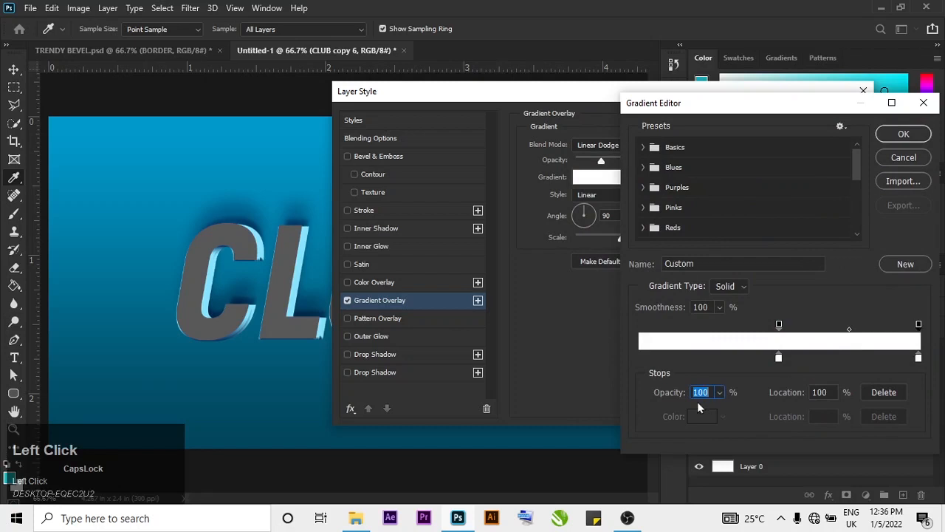
pyautogui.press('BackSpace')
pyautogui.write('10')
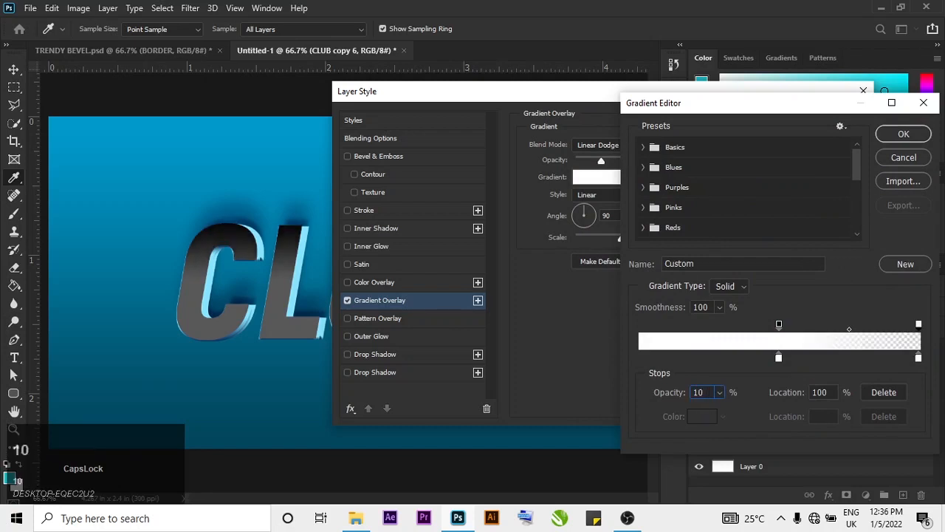
pyautogui.press('BackSpace')
pyautogui.press('BackSpace')
pyautogui.write('0')
pyautogui.click(832, 395)
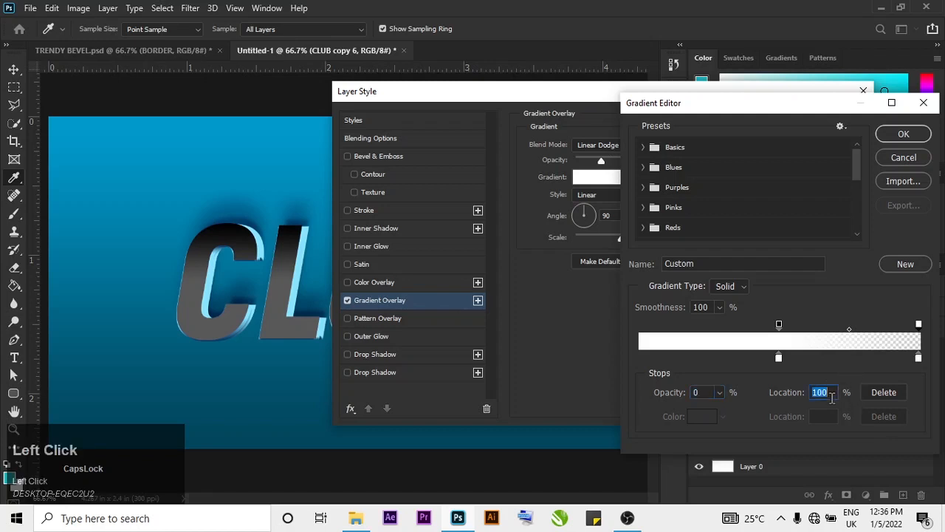
pyautogui.press('BackSpace')
pyautogui.write('50')
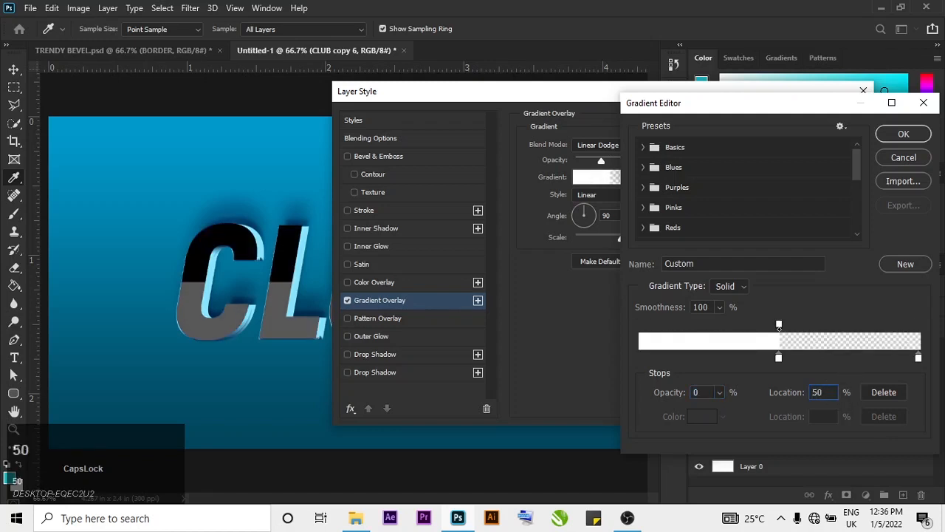
pyautogui.click(826, 374)
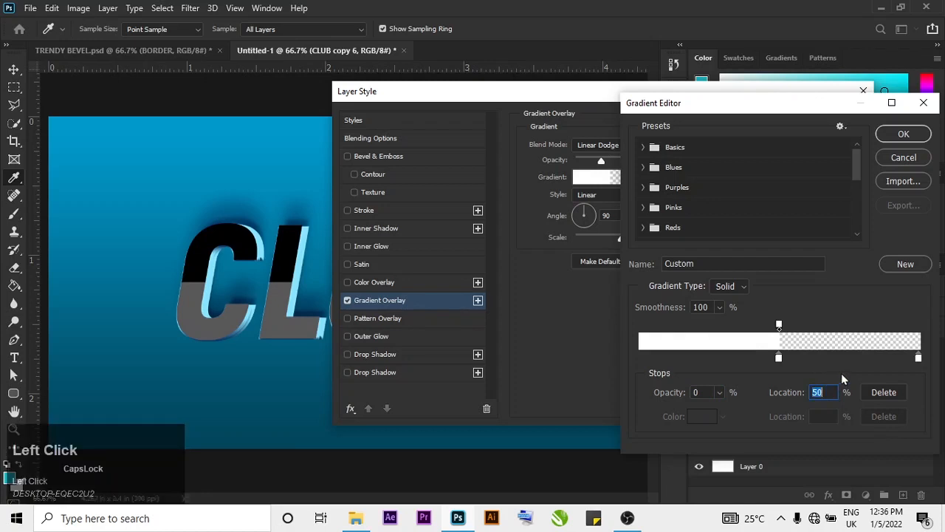
# - Move the white color stop at location 100% to 50%, then accept the gradient and apply the layer style
pyautogui.click(918, 360)
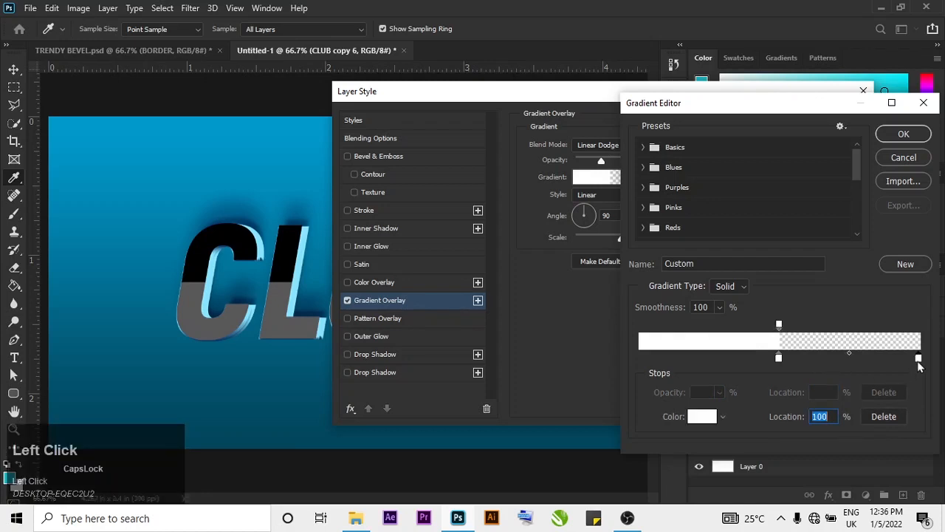
pyautogui.press('BackSpace')
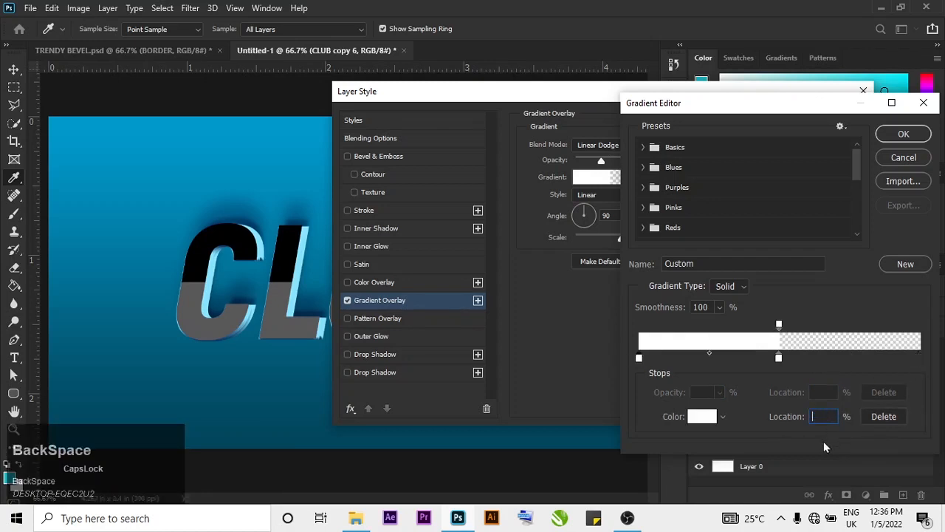
pyautogui.write('50')
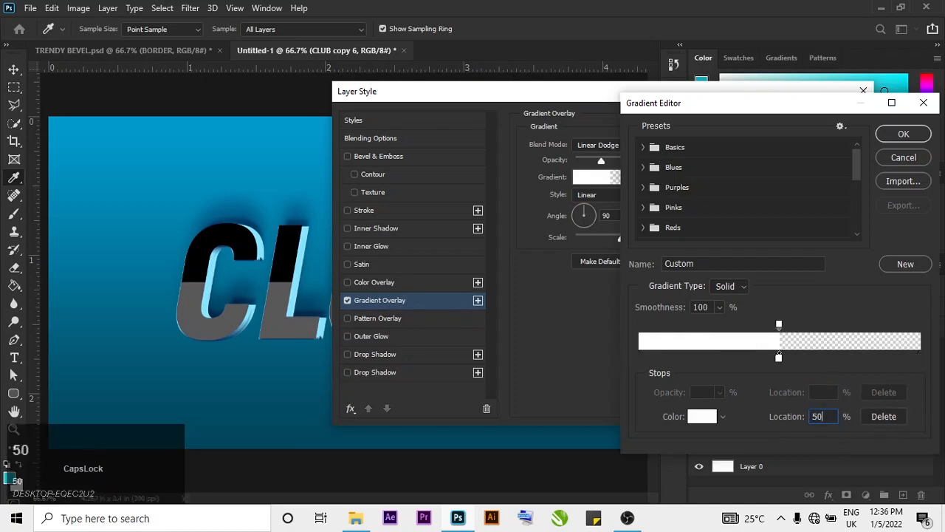
pyautogui.click(904, 135)
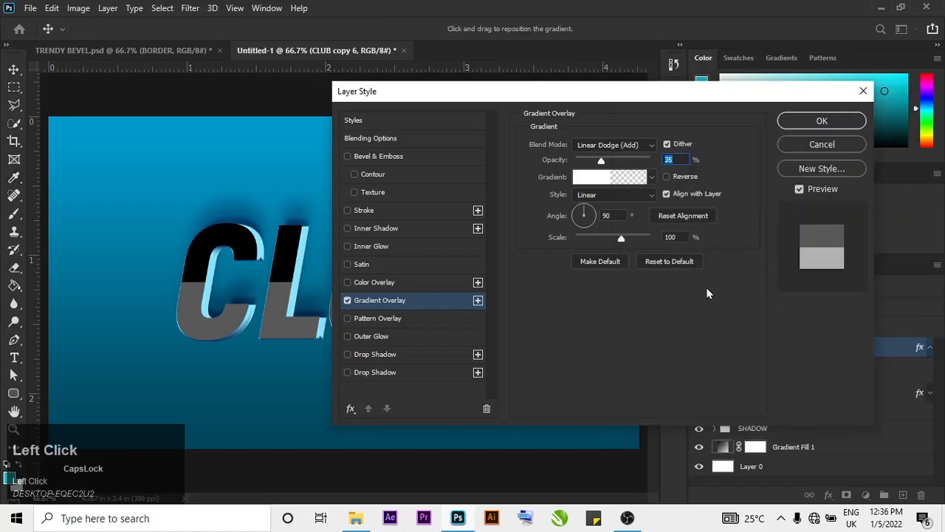
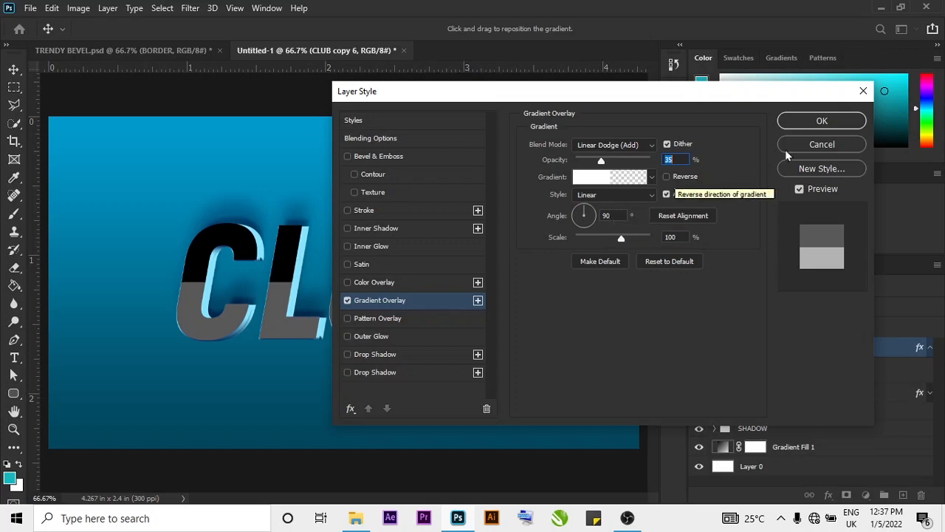
pyautogui.click(822, 120)
# - Reduce the fill of the CLUB copy 6 layer to 0%
pyautogui.click(842, 326)
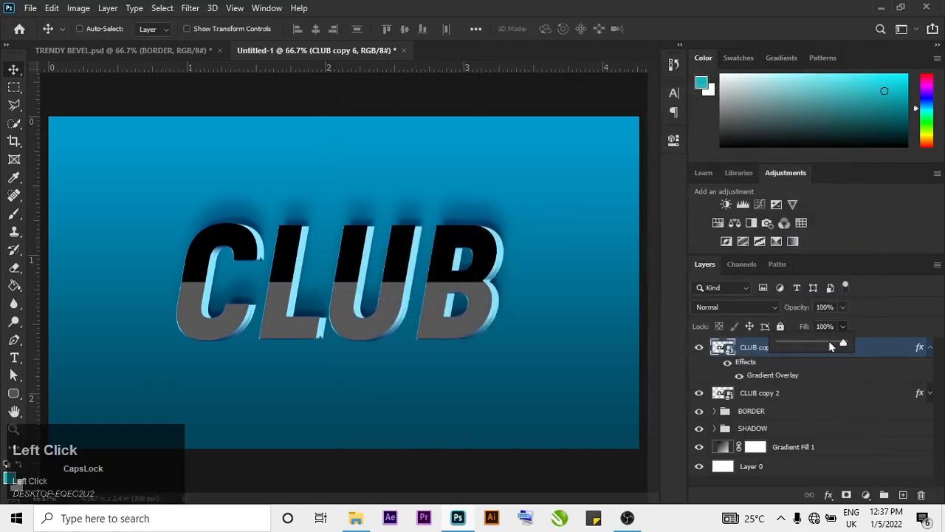
pyautogui.moveTo(822, 343); pyautogui.dragTo(751, 345)
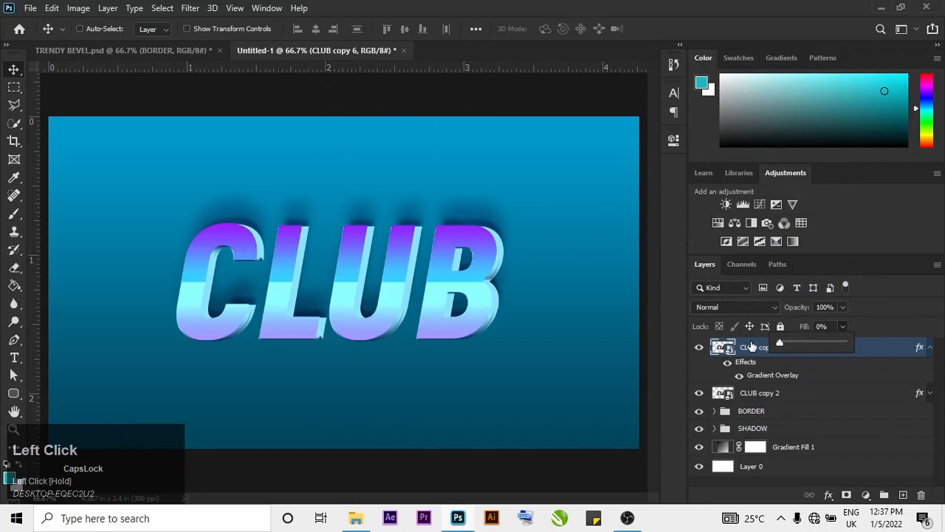
pyautogui.click(896, 351)
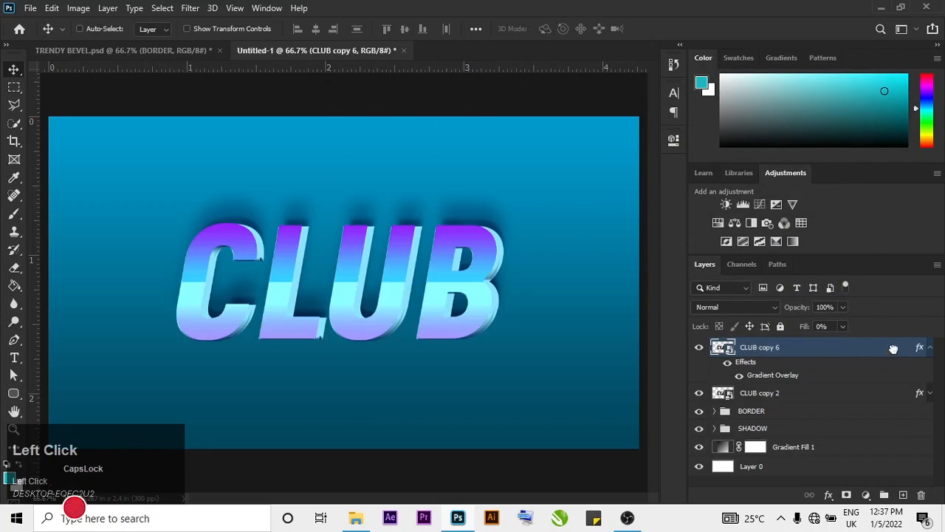
# - Add a Stroke effect to CLUB copy 6, positioned Inside, with 0% opacity and black color (000000)
pyautogui.doubleClick(837, 354)
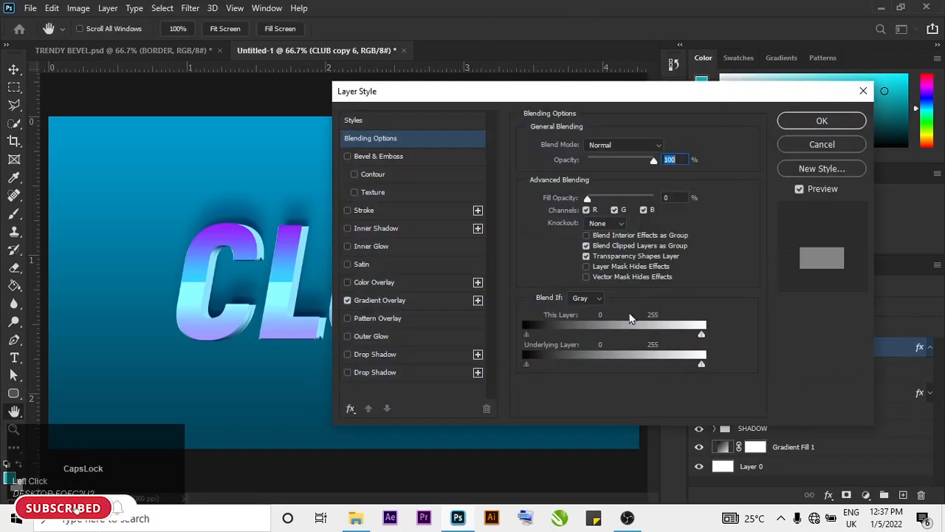
pyautogui.click(367, 211)
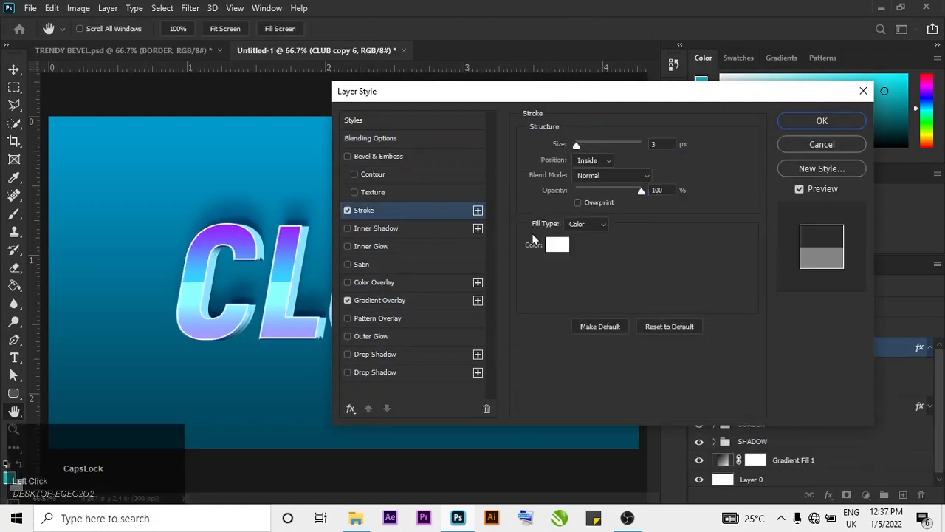
pyautogui.click(595, 162)
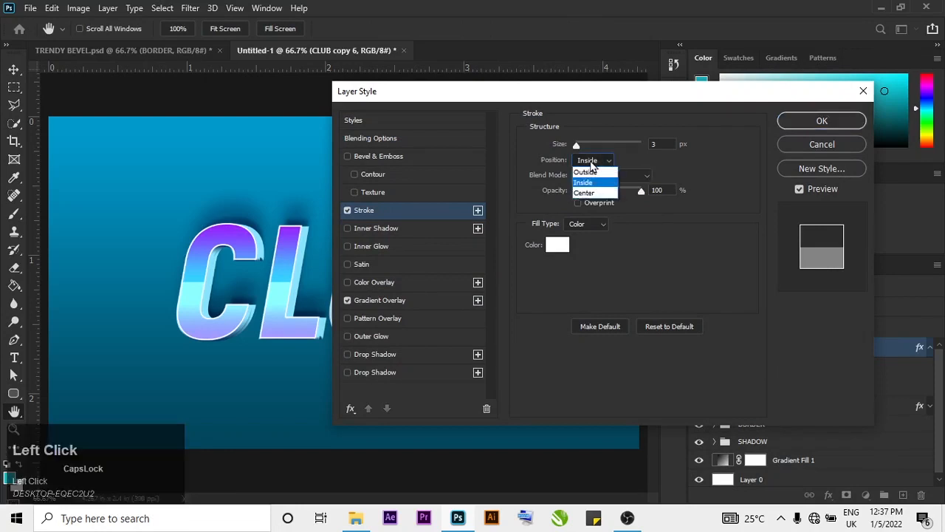
pyautogui.click(613, 158)
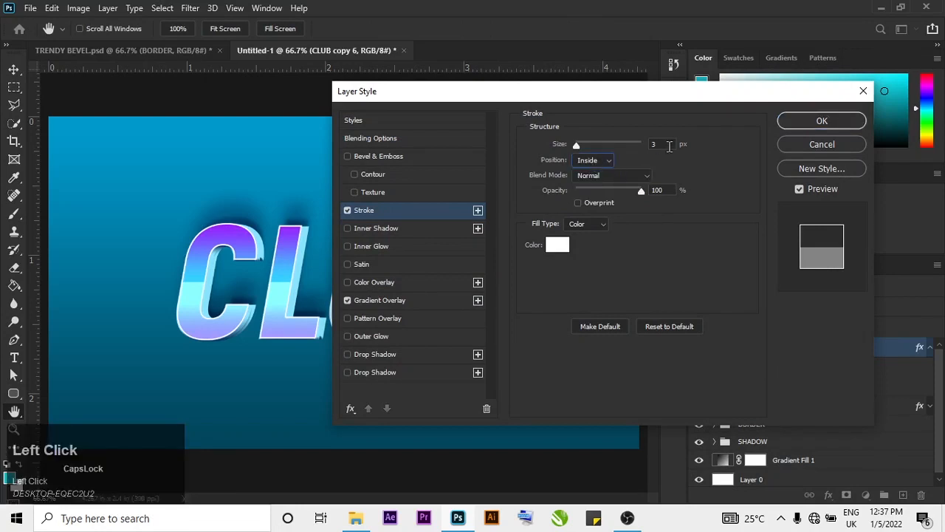
pyautogui.press('capslock')
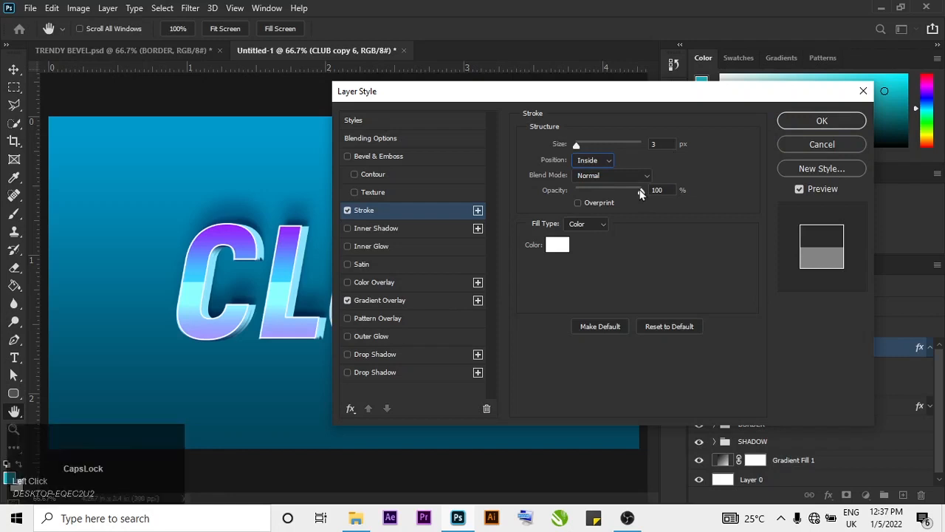
pyautogui.moveTo(640, 191); pyautogui.dragTo(573, 190)
pyautogui.click(550, 256)
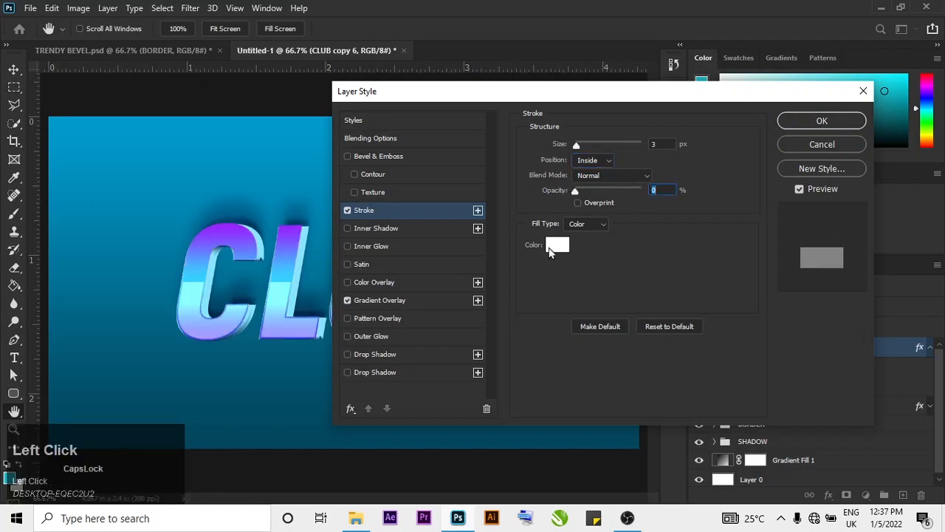
pyautogui.moveTo(587, 278); pyautogui.dragTo(551, 366)
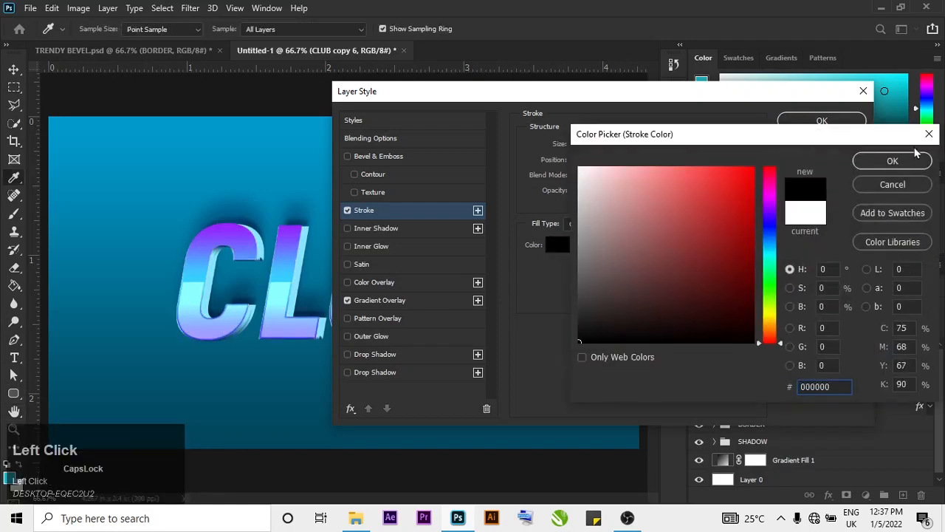
pyautogui.click(892, 160)
# - Set the stroke's size to 7 px and apply the layer style
pyautogui.click(666, 142)
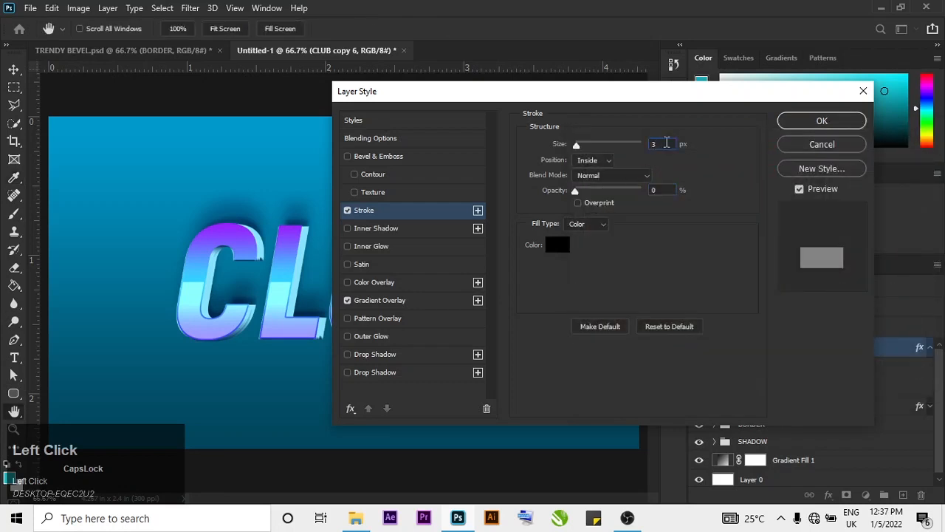
pyautogui.press('BackSpace')
pyautogui.write('7')
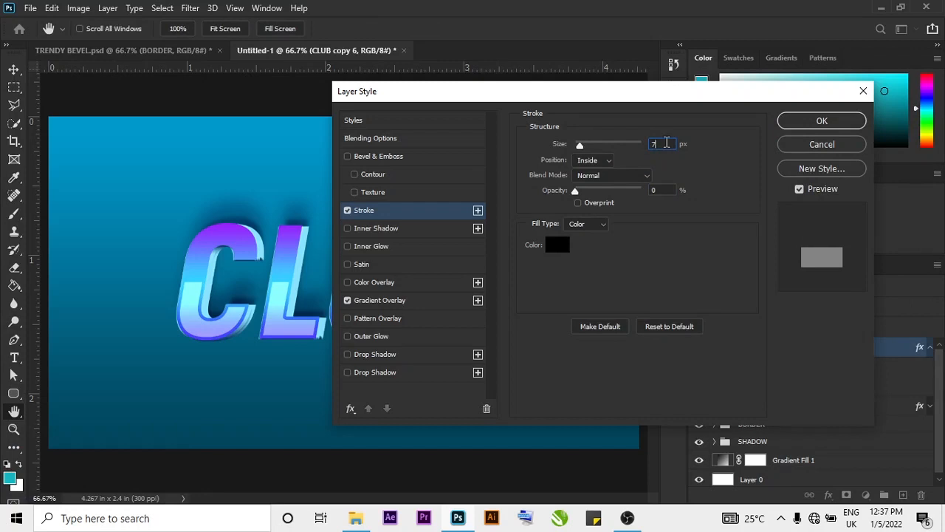
pyautogui.click(819, 119)
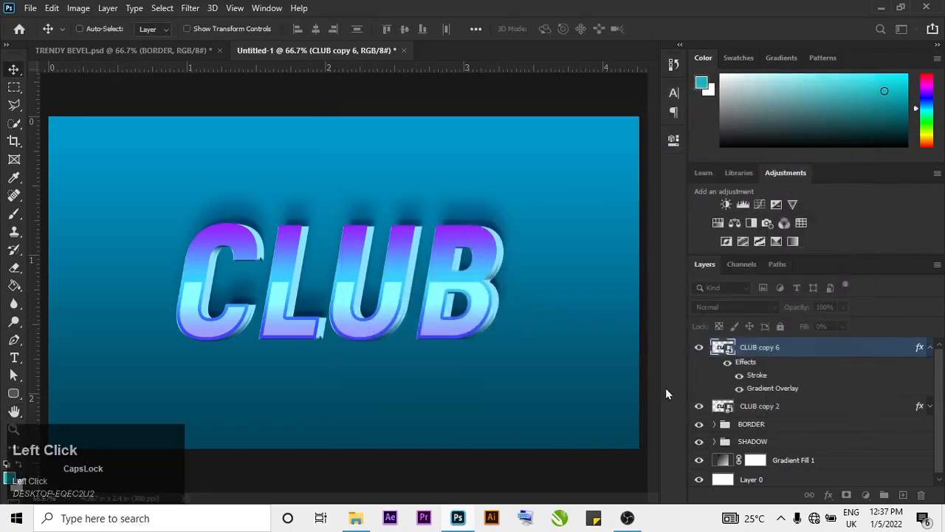
# - Reopen the CLUB copy 6 layer style and set the stroke's size to 5 px
pyautogui.doubleClick(790, 353)
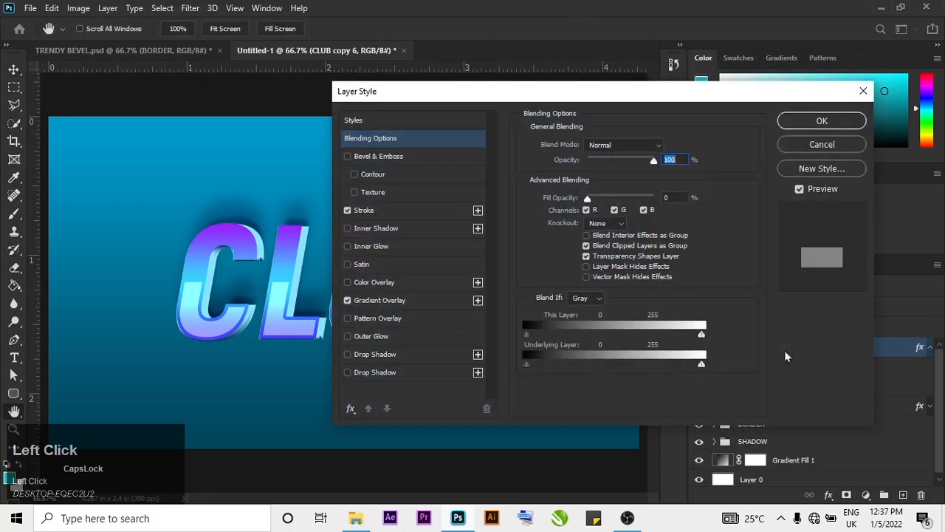
pyautogui.click(416, 212)
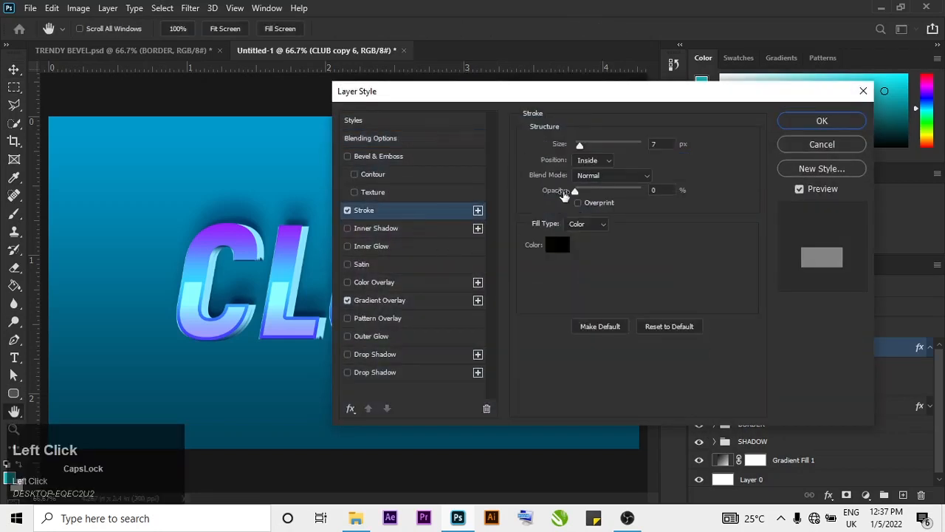
pyautogui.click(661, 144)
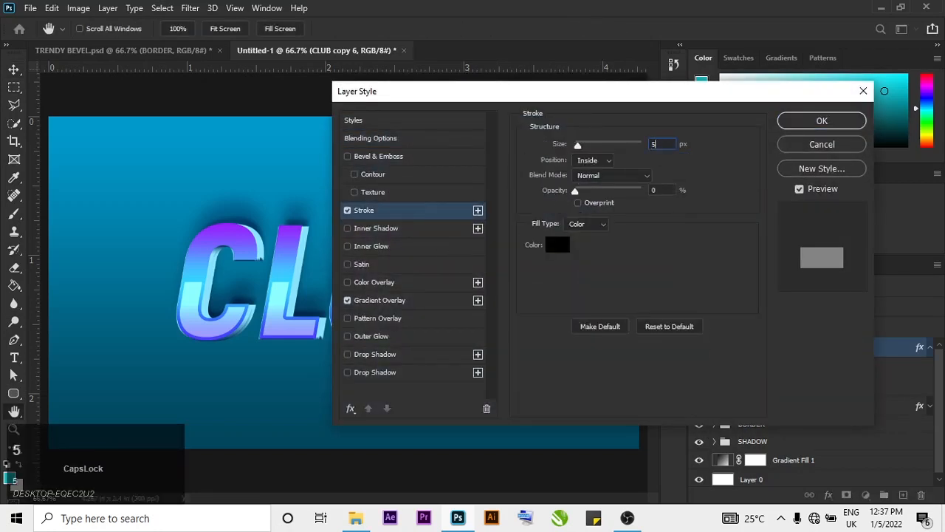
pyautogui.write('5')
pyautogui.click(819, 121)
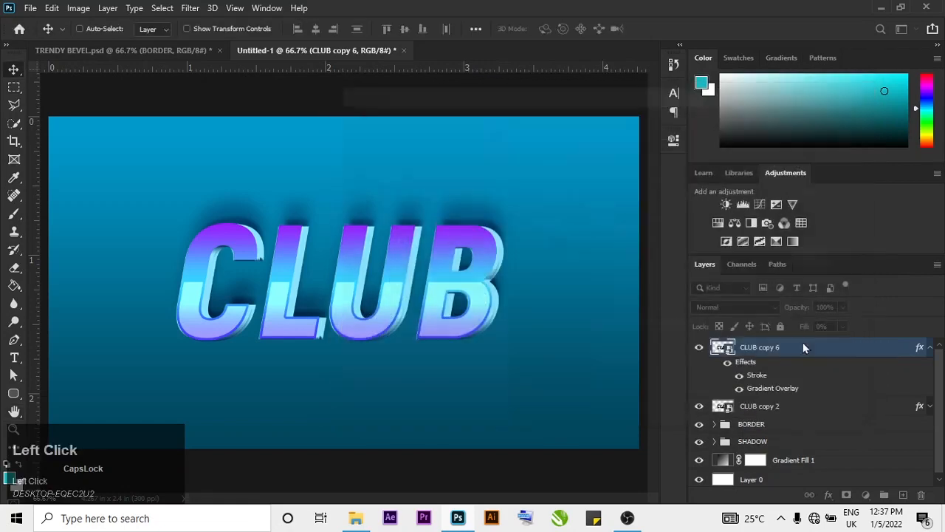
# - Duplicate the CLUB copy 6 layer within the Untitled-1 document
pyautogui.rightClick(826, 339)
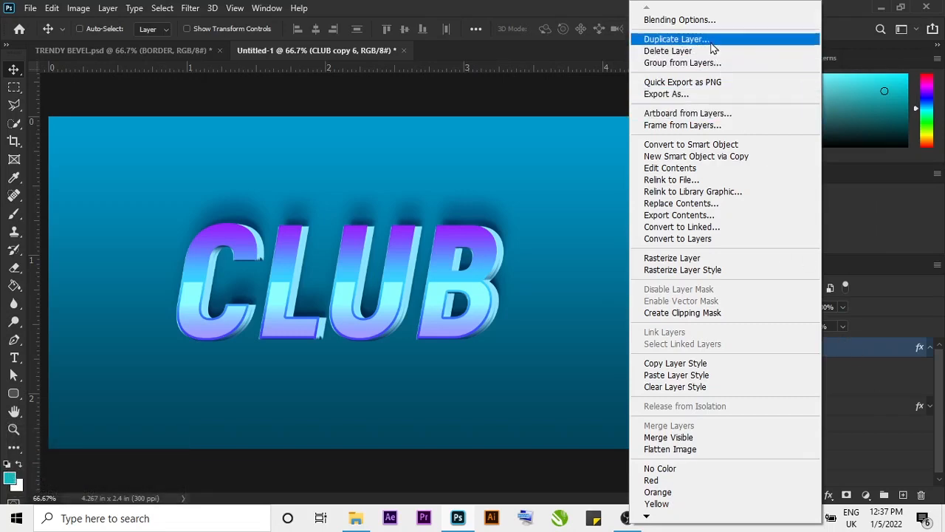
pyautogui.rightClick(850, 350)
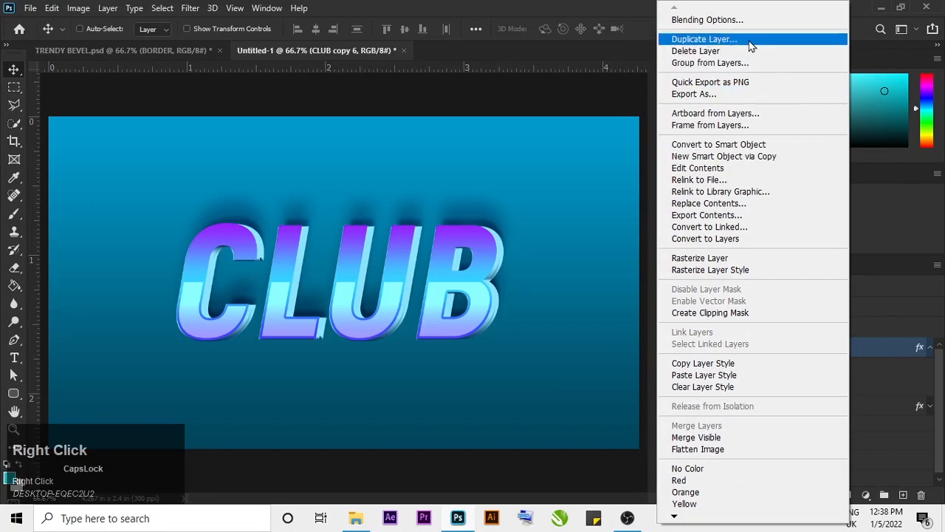
pyautogui.click(749, 41)
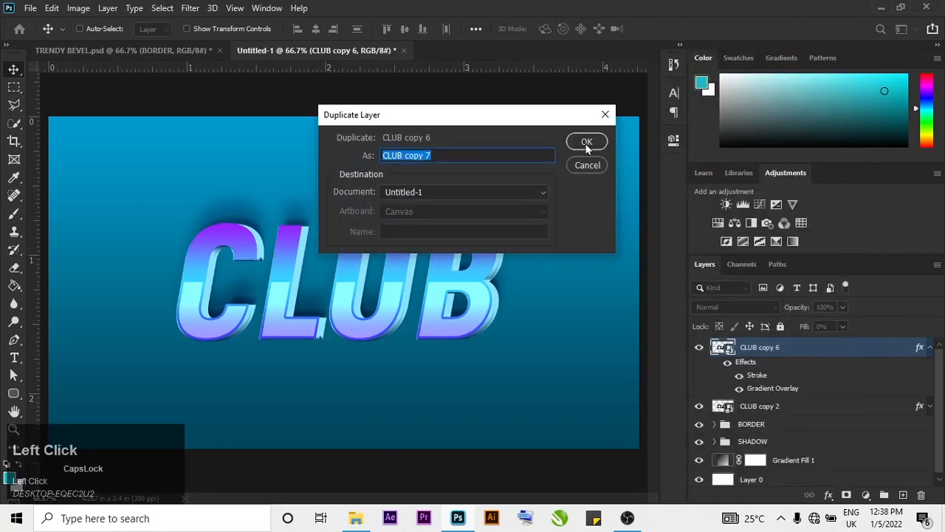
pyautogui.click(586, 142)
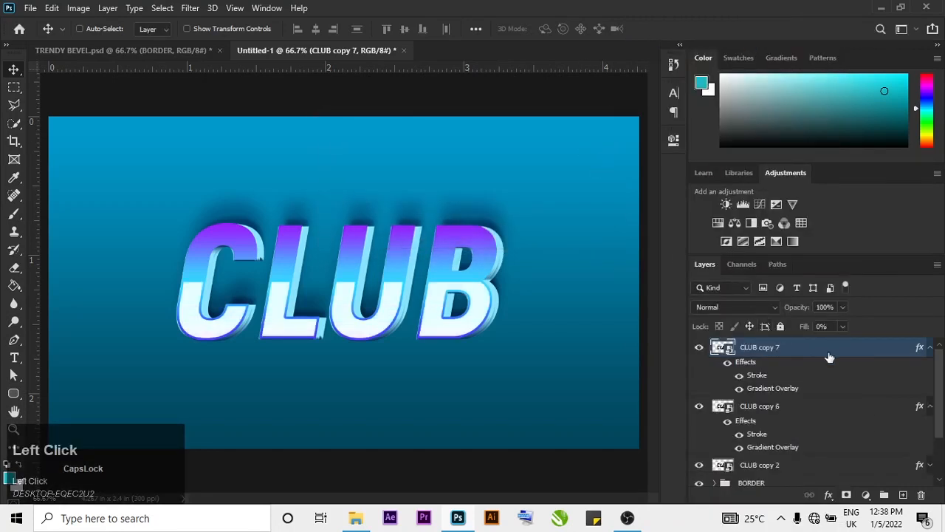
# - Clear the layer style from CLUB copy 7 and reduce the layer's fill to 0%
pyautogui.rightClick(829, 357)
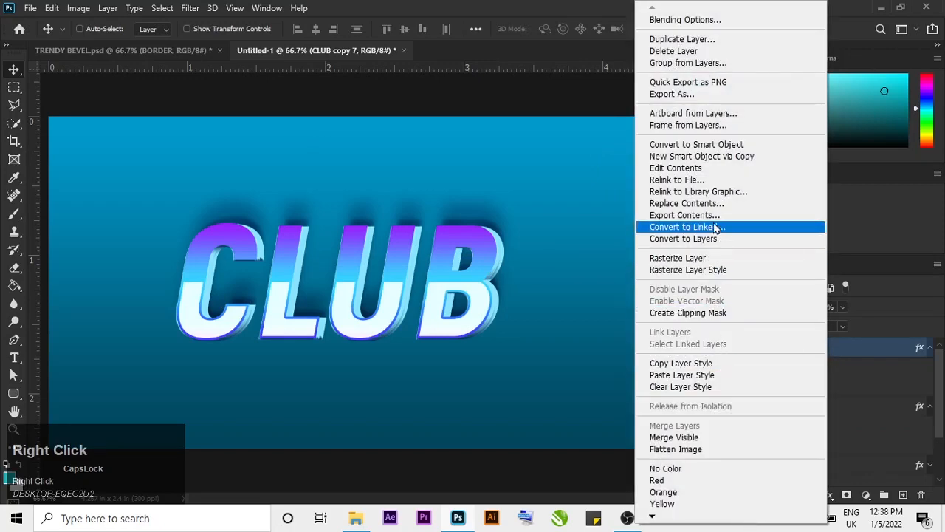
pyautogui.click(691, 388)
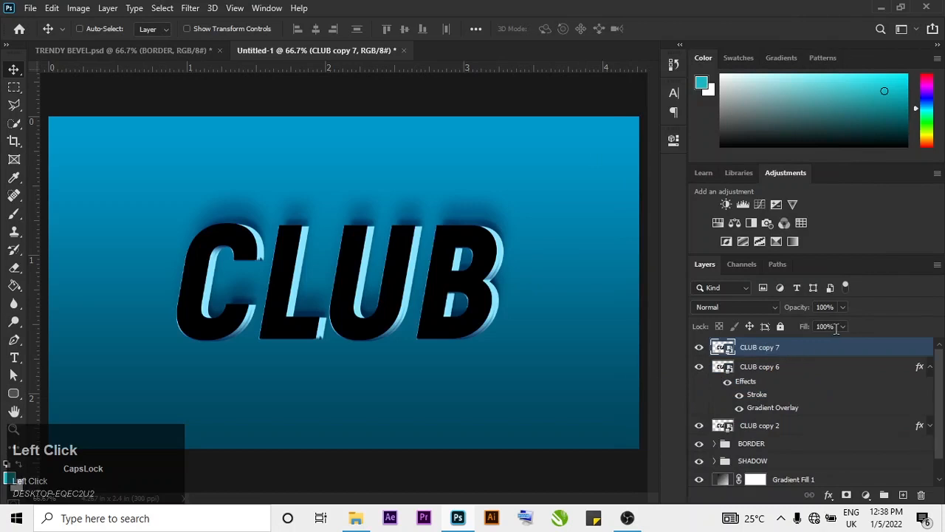
pyautogui.click(930, 367)
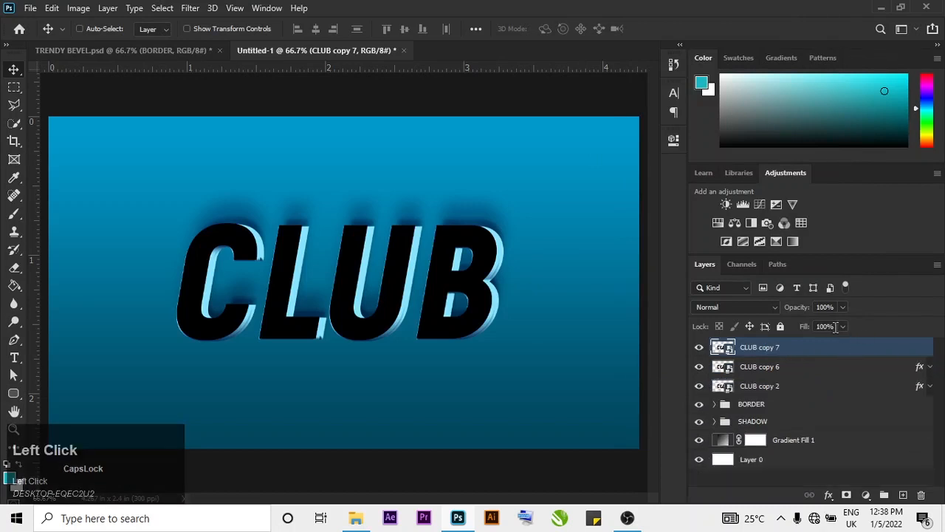
pyautogui.moveTo(841, 327); pyautogui.dragTo(780, 344)
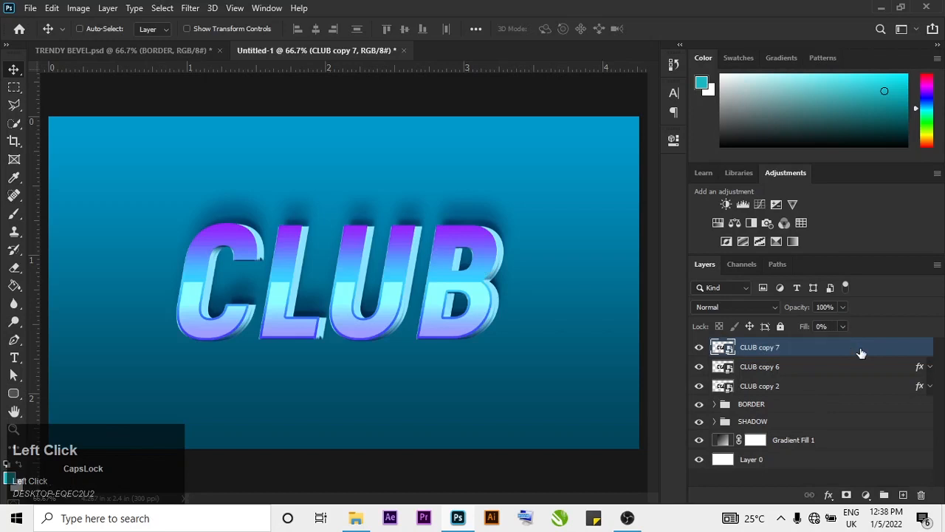
# - Add a Stroke effect to CLUB copy 7 in white (ffffff), positioned Outside, and apply the layer style
pyautogui.doubleClick(861, 353)
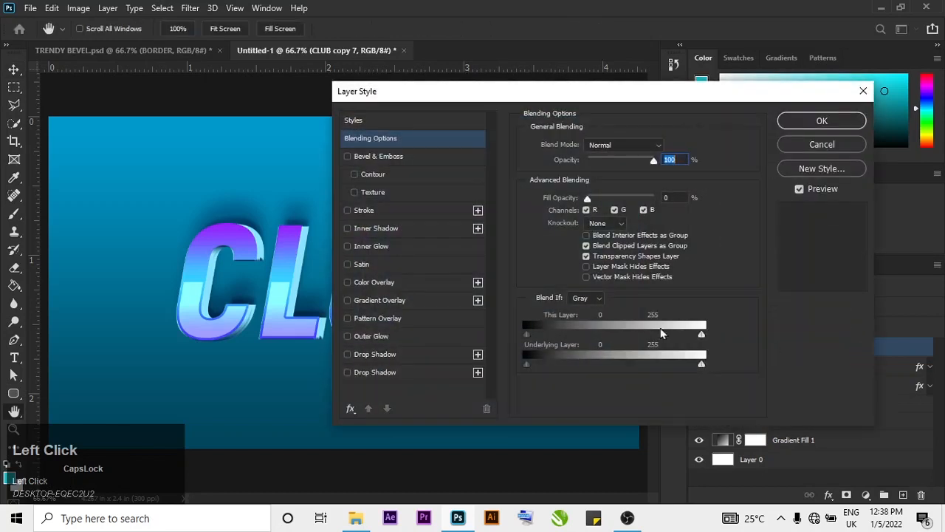
pyautogui.click(365, 211)
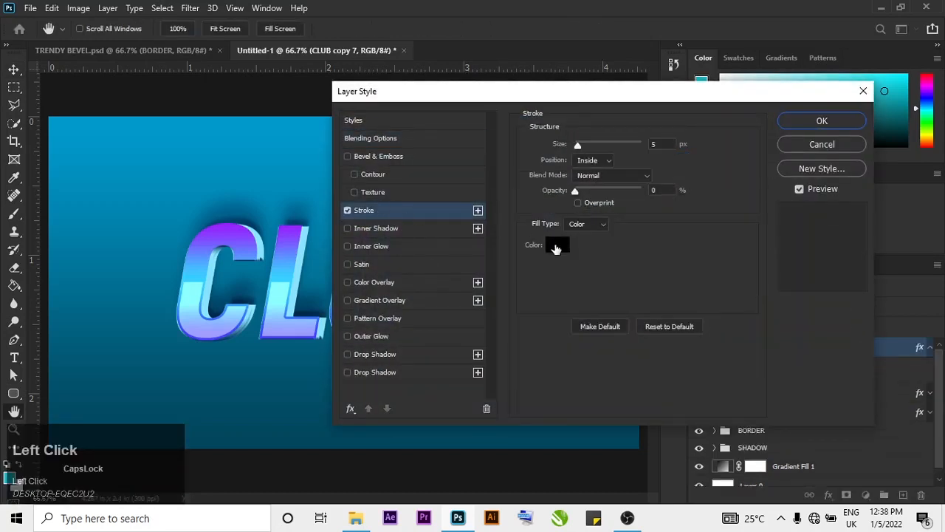
pyautogui.click(556, 248)
pyautogui.click(580, 170)
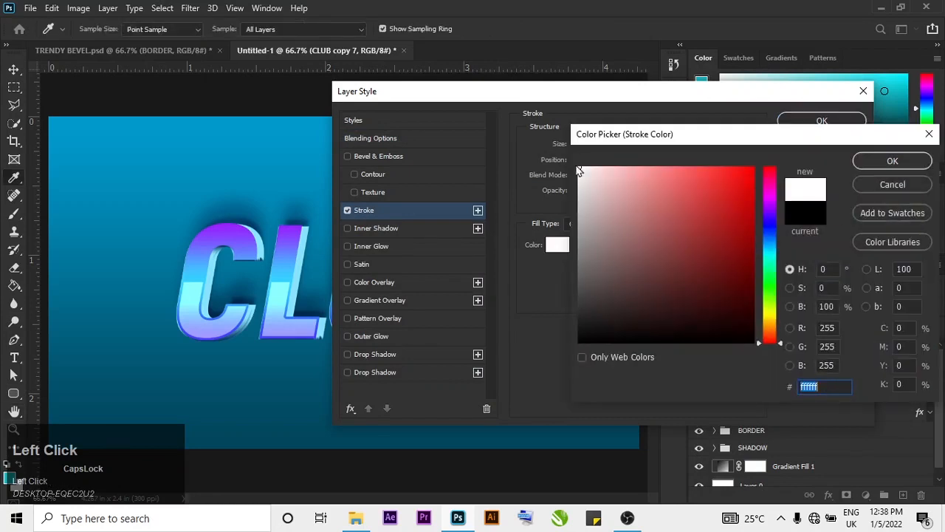
pyautogui.click(893, 161)
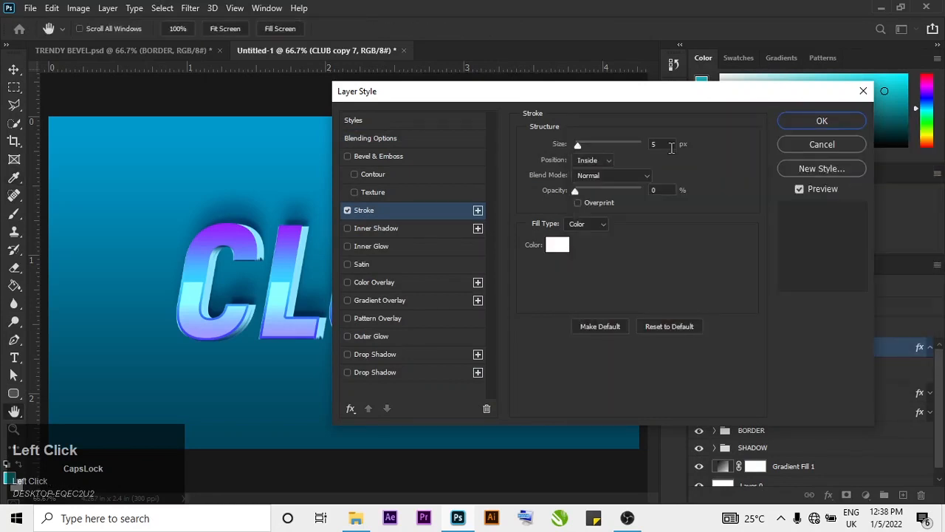
pyautogui.click(600, 161)
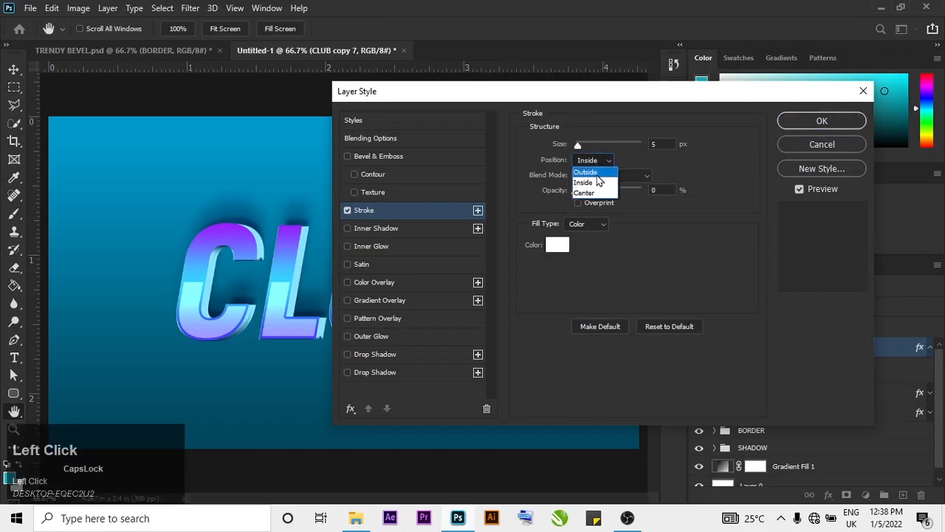
pyautogui.click(598, 175)
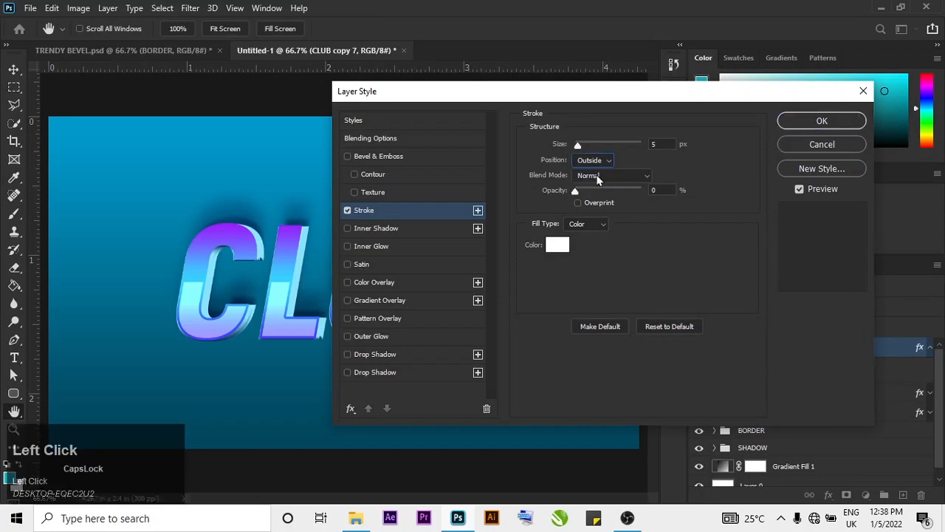
pyautogui.click(822, 121)
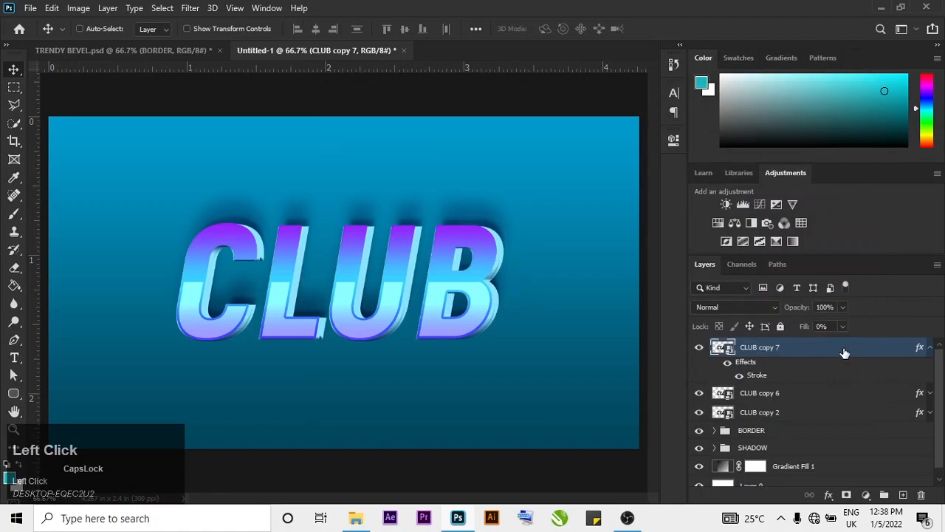
# - Set the CLUB copy 7 stroke to 100% opacity and 3 px size, and collapse the layer's effects list
pyautogui.doubleClick(844, 353)
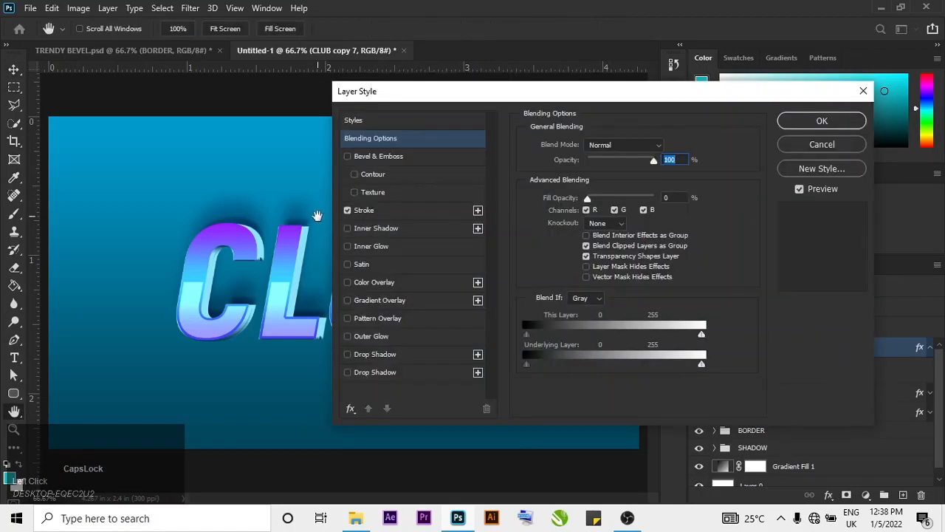
pyautogui.click(416, 209)
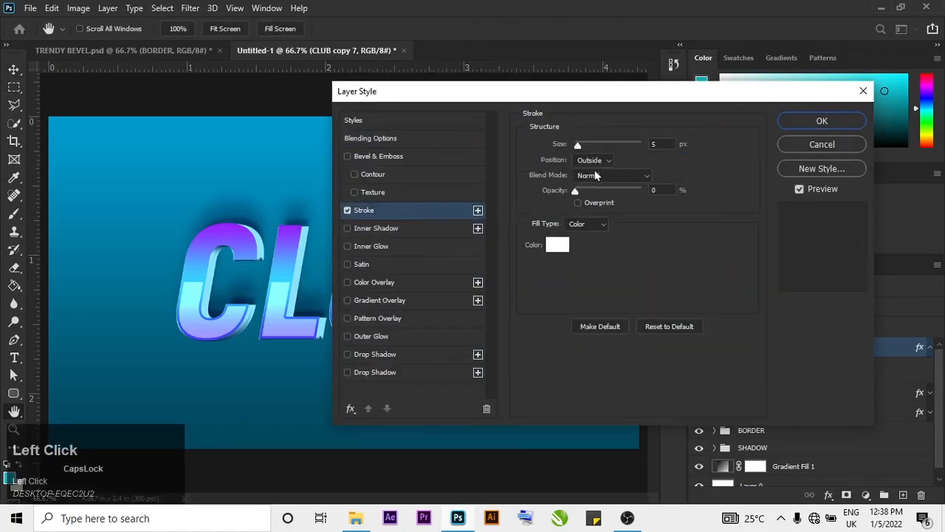
pyautogui.moveTo(575, 196); pyautogui.dragTo(653, 198)
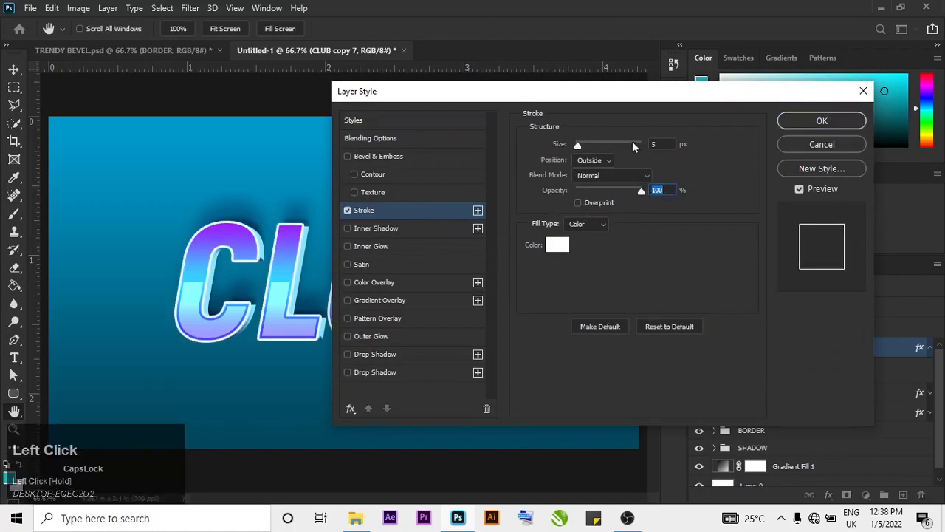
pyautogui.click(657, 142)
pyautogui.press('BackSpace')
pyautogui.write('3')
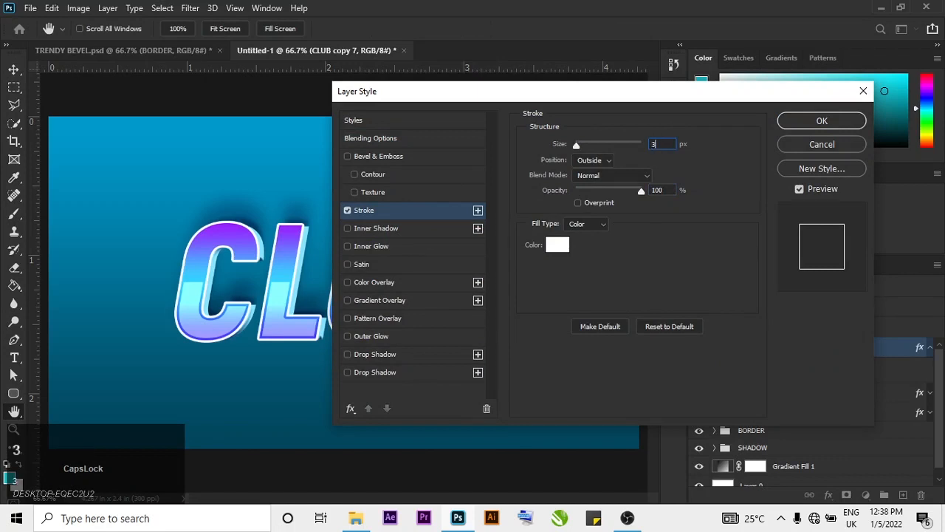
pyautogui.click(823, 122)
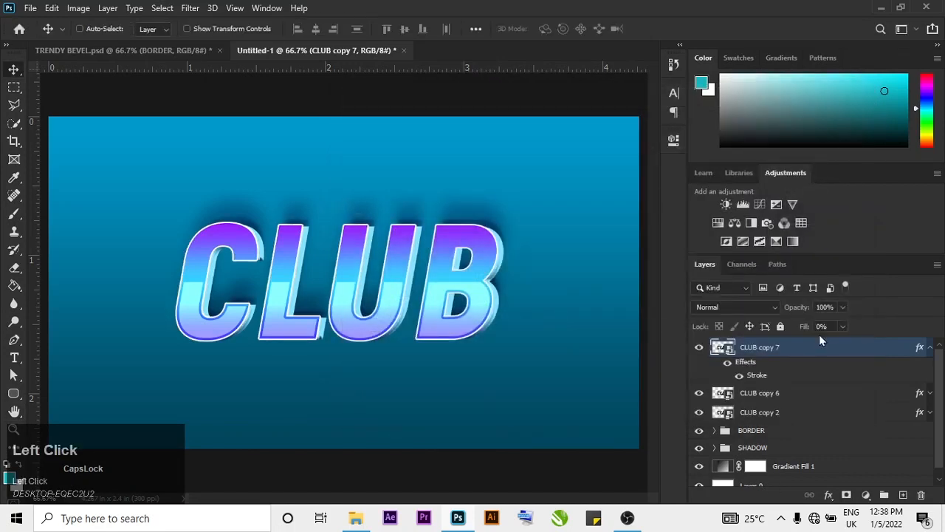
pyautogui.click(930, 349)
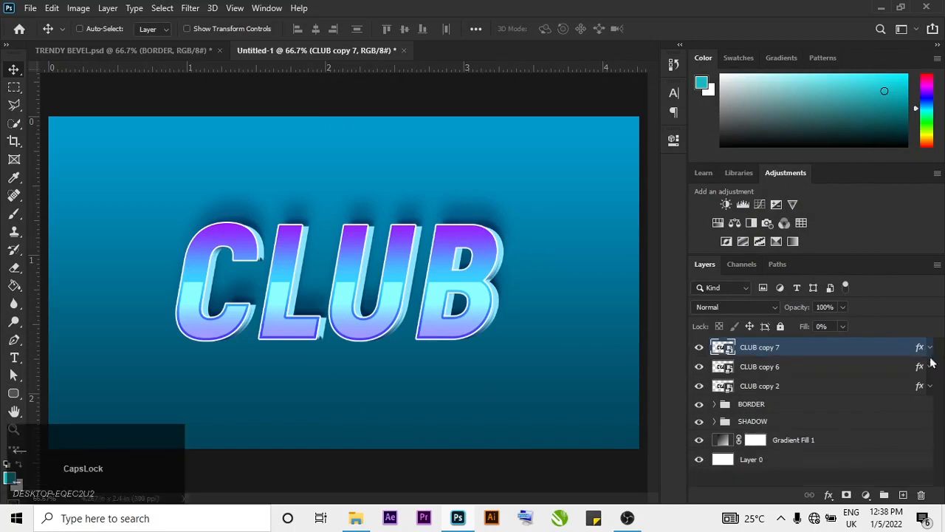
# - Nudge the CLUB copy 7 outline about 11 px to the left so it sits offset from the text
pyautogui.press('Left')
pyautogui.press('Left')
pyautogui.press('Left')
pyautogui.press('Left')
pyautogui.press('Left')
pyautogui.press('Left')
pyautogui.press('Left')
pyautogui.press('Left')
pyautogui.press('Left')
pyautogui.press('Left')
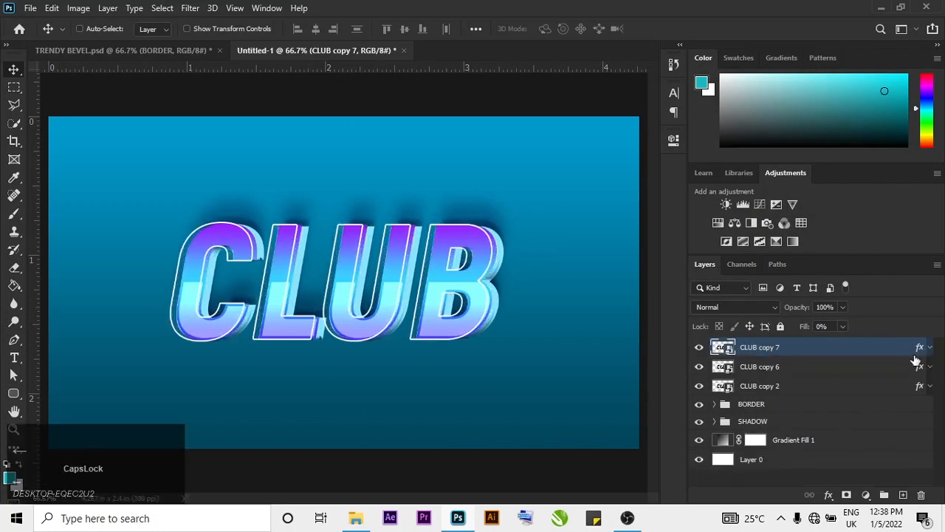
pyautogui.press('Left')
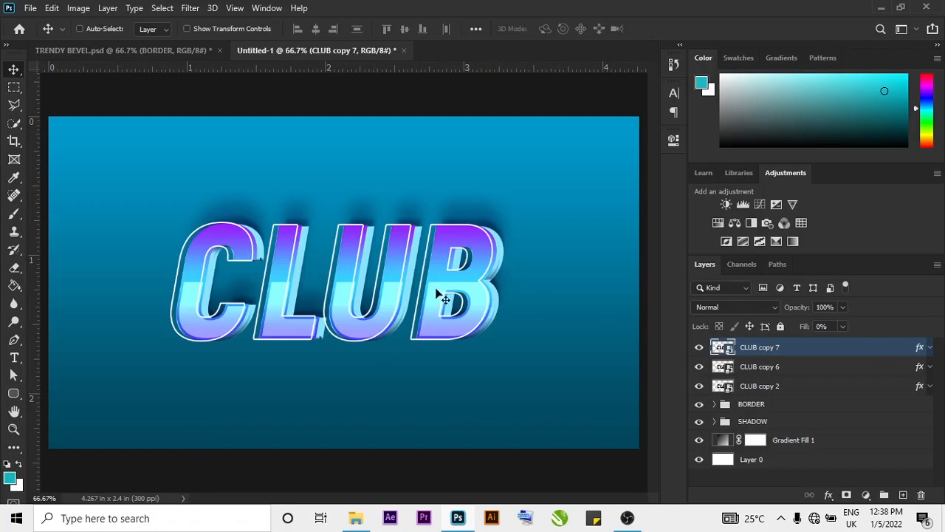
pyautogui.click(824, 366)
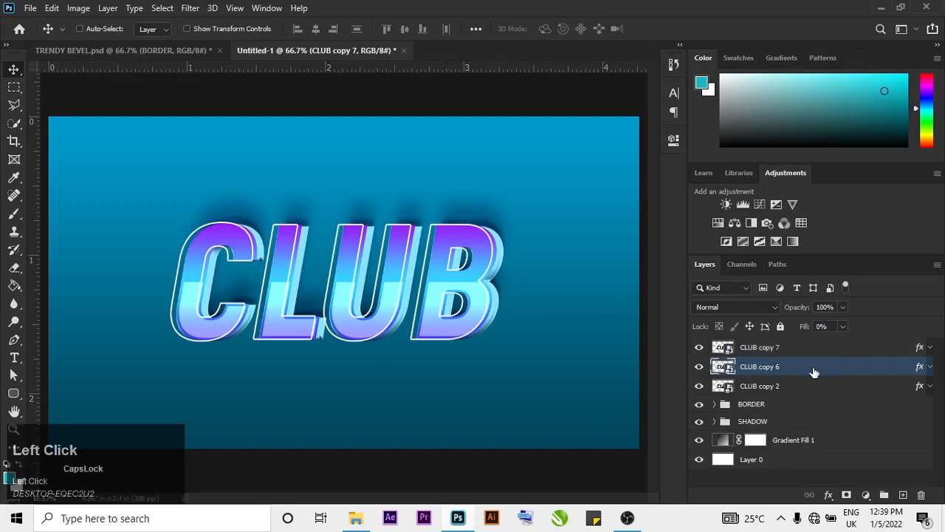
pyautogui.doubleClick(815, 369)
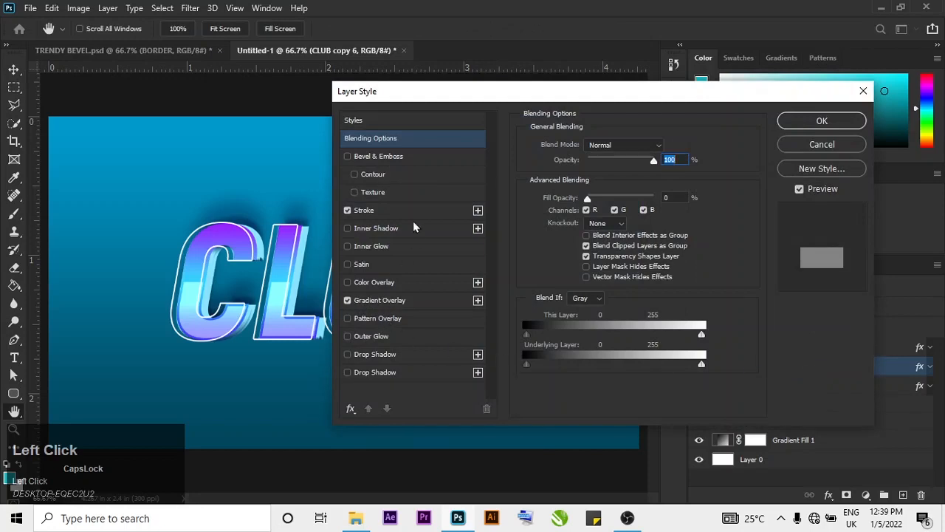
pyautogui.click(808, 134)
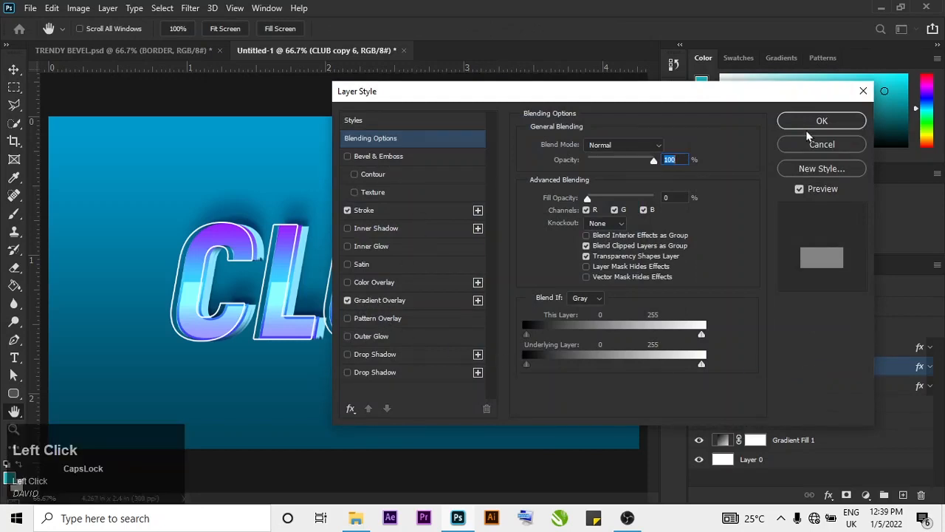
pyautogui.click(813, 127)
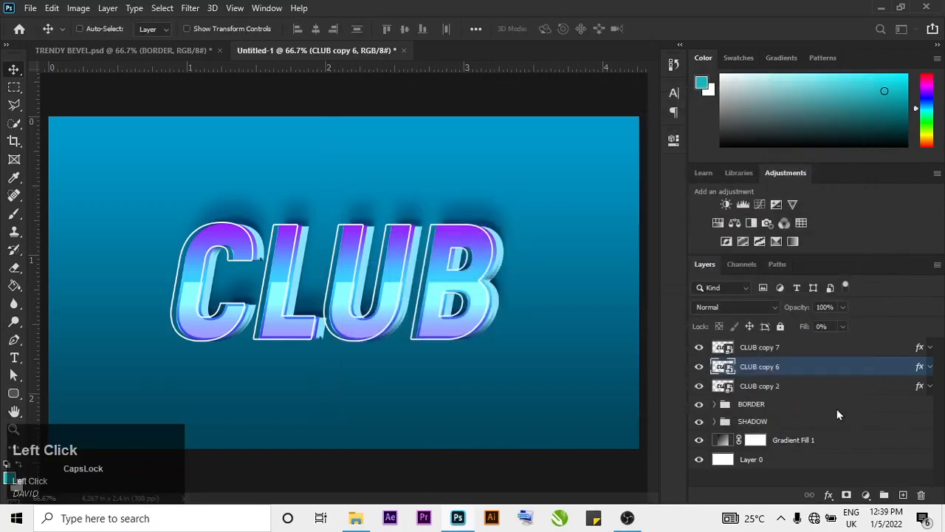
# - Set the drop shadow angle of the CLUB layer in the SHADOW group to 45° using global light
pyautogui.click(714, 422)
pyautogui.click(777, 440)
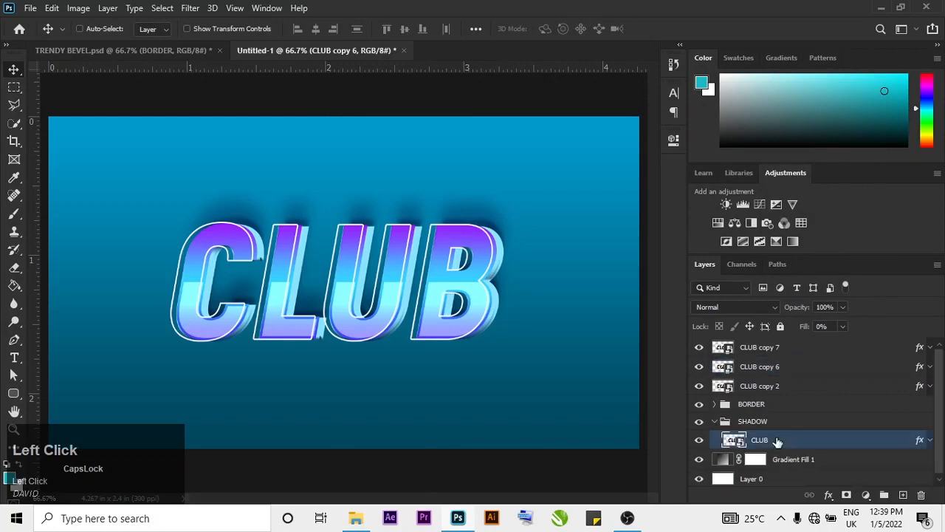
pyautogui.doubleClick(777, 440)
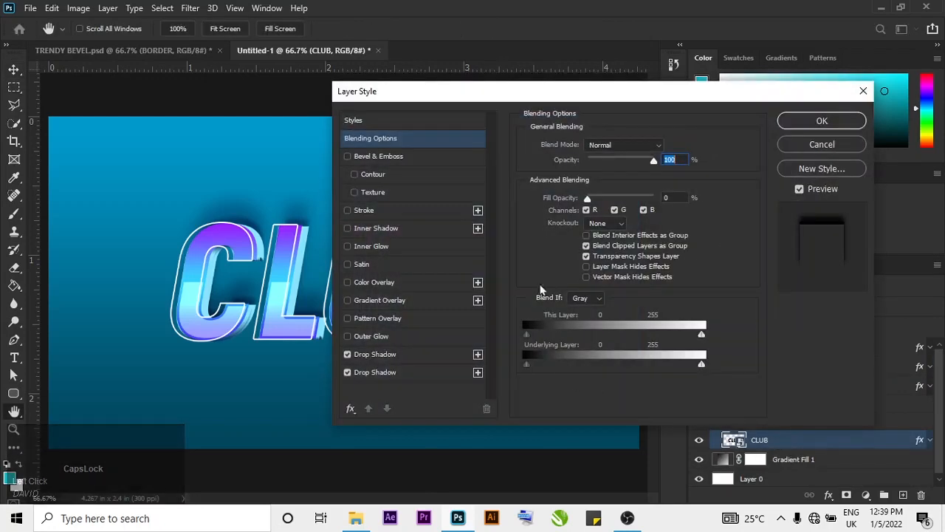
pyautogui.click(397, 355)
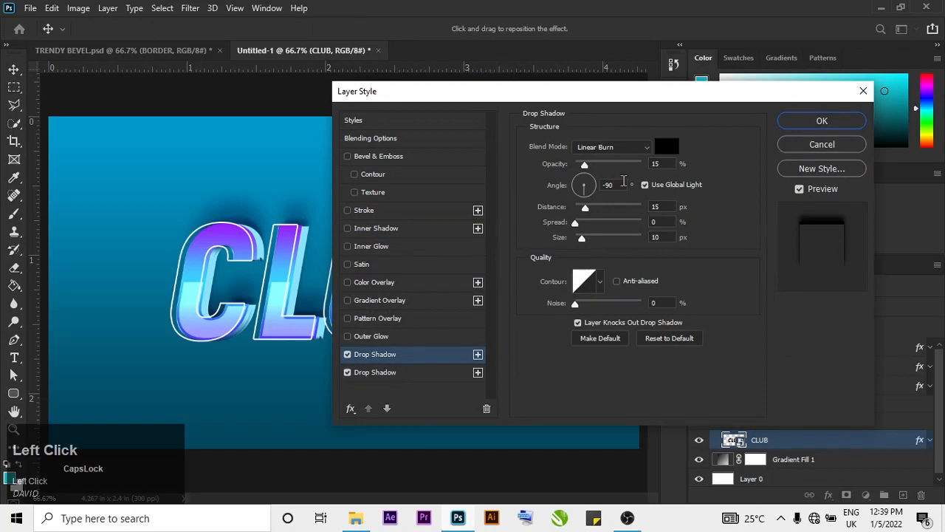
pyautogui.hotkey('ctrl', 'a')
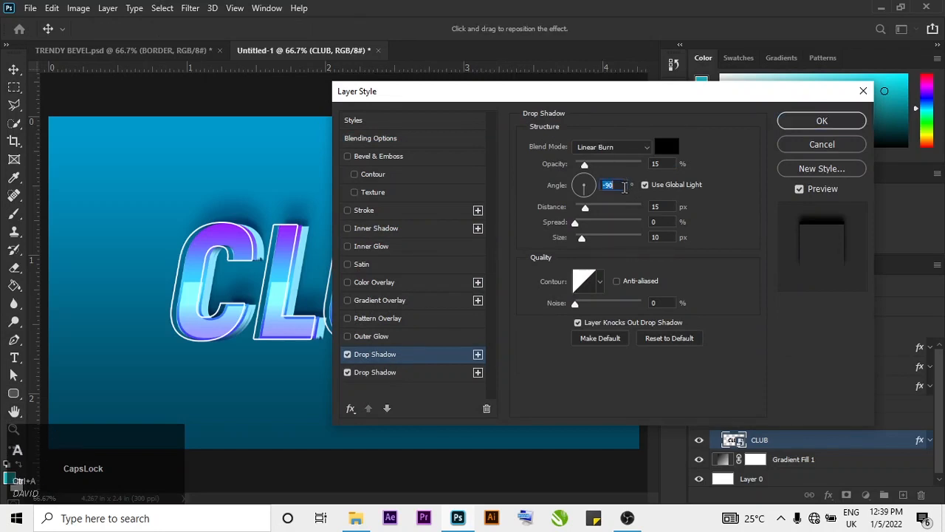
pyautogui.write('45')
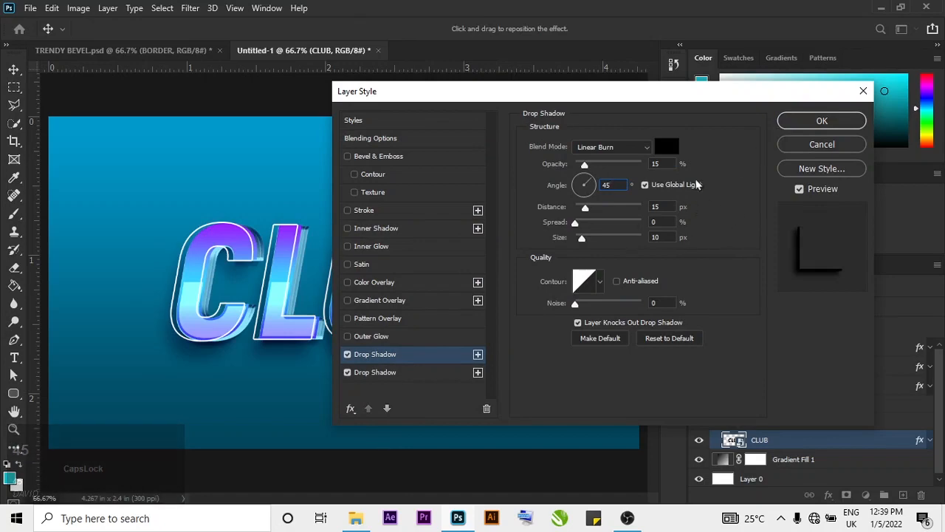
pyautogui.click(412, 377)
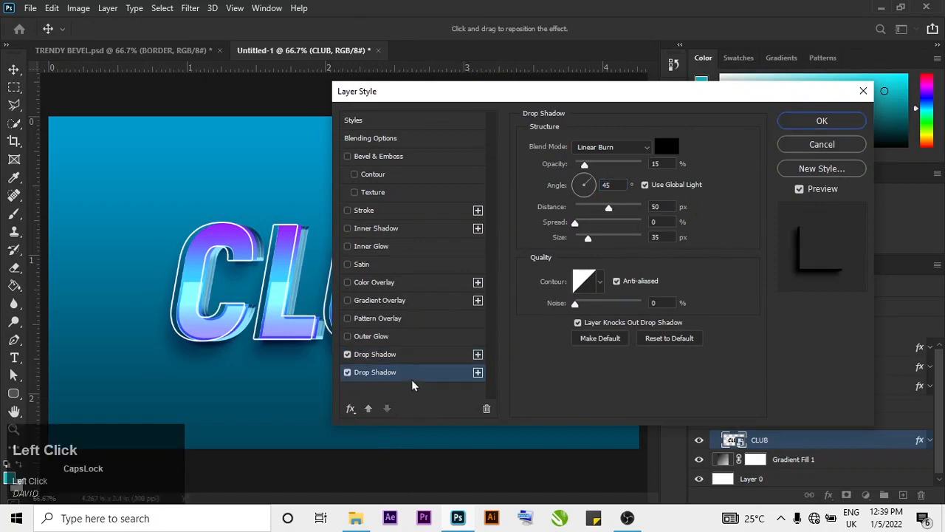
pyautogui.click(801, 123)
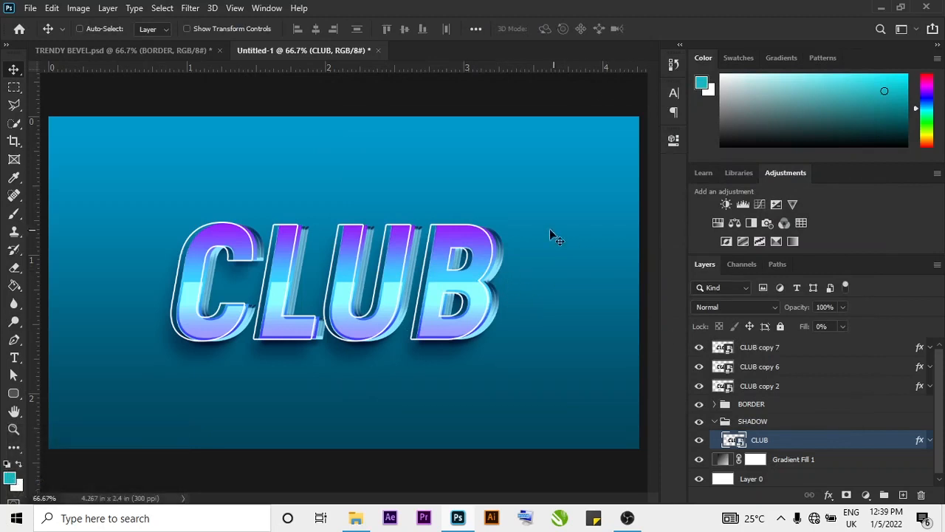
# - Nudge the CLUB copy 7 outline slightly to the right and compare the text effect with the TRENDY BEVEL.psd reference
pyautogui.click(794, 347)
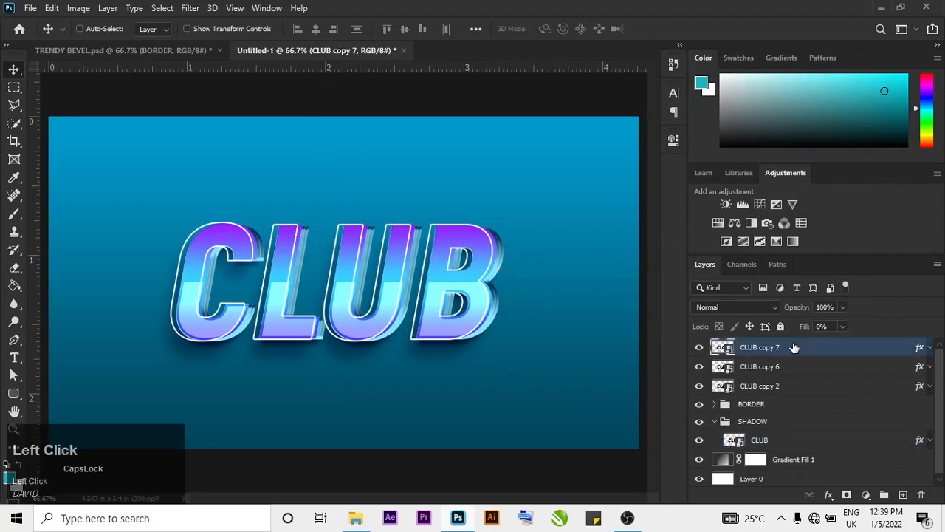
pyautogui.press('Right')
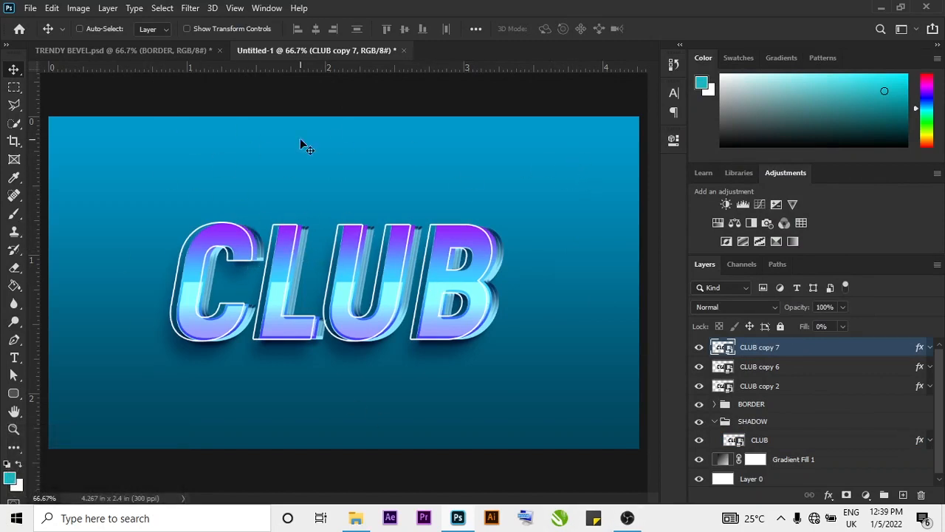
pyautogui.click(150, 50)
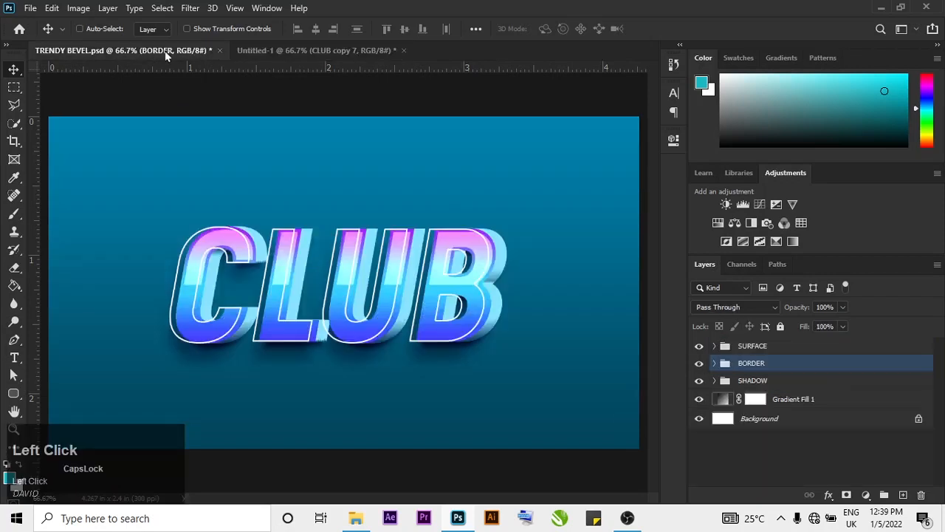
pyautogui.click(259, 50)
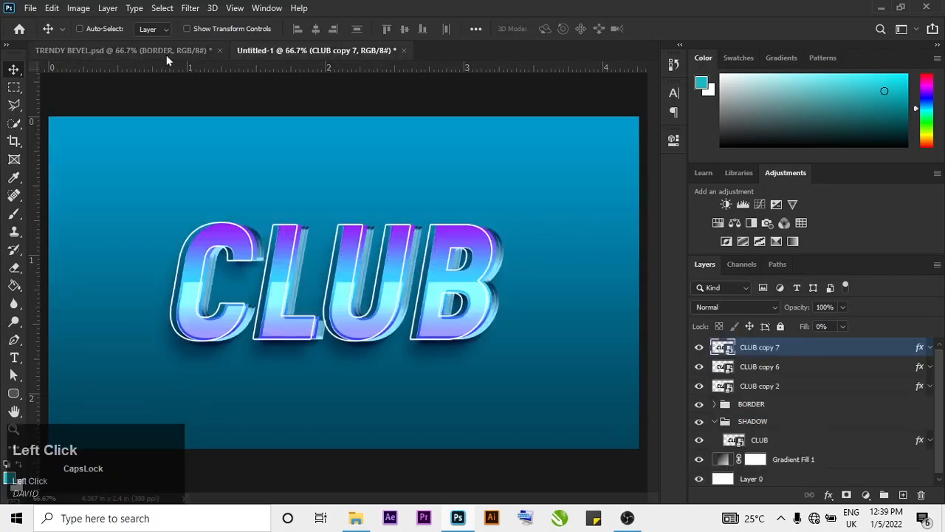
pyautogui.click(161, 54)
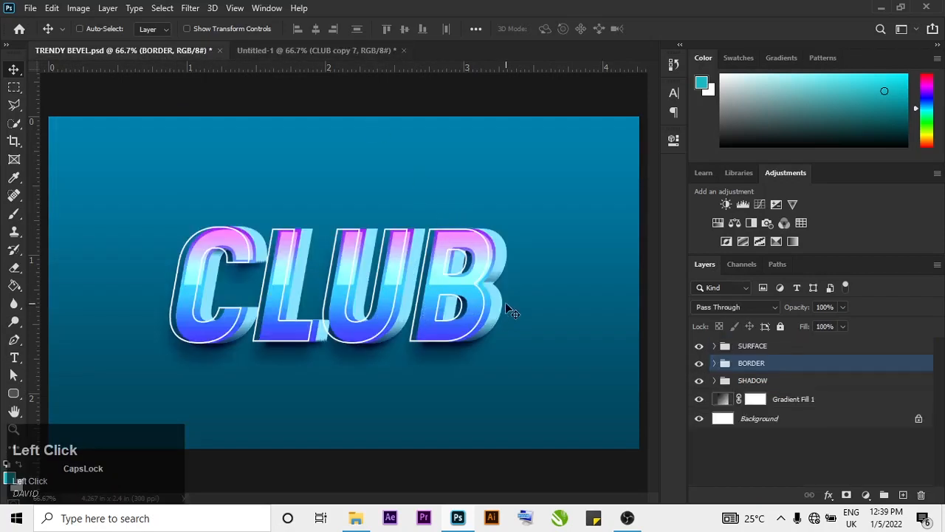
pyautogui.click(339, 53)
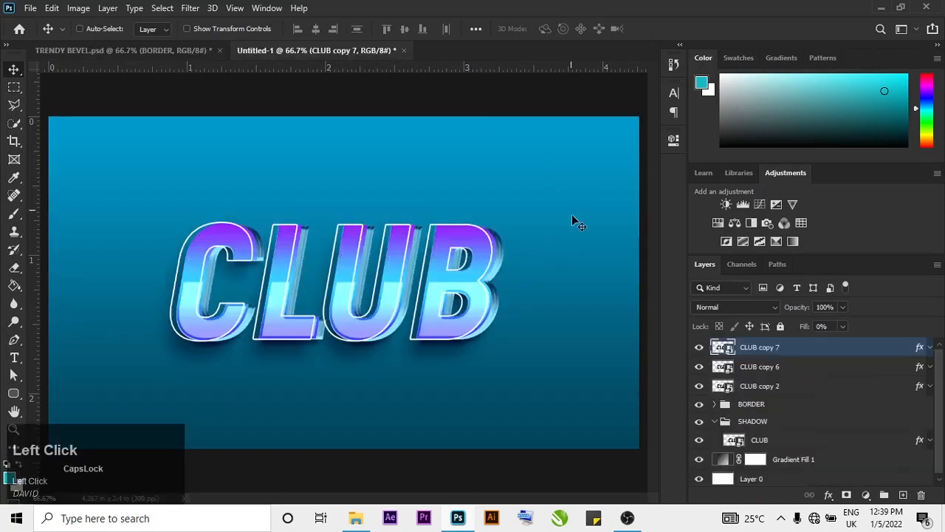
# - Collapse the SHADOW group, check the CLUB copies inside the BORDER group and collapse that group as well
pyautogui.click(714, 421)
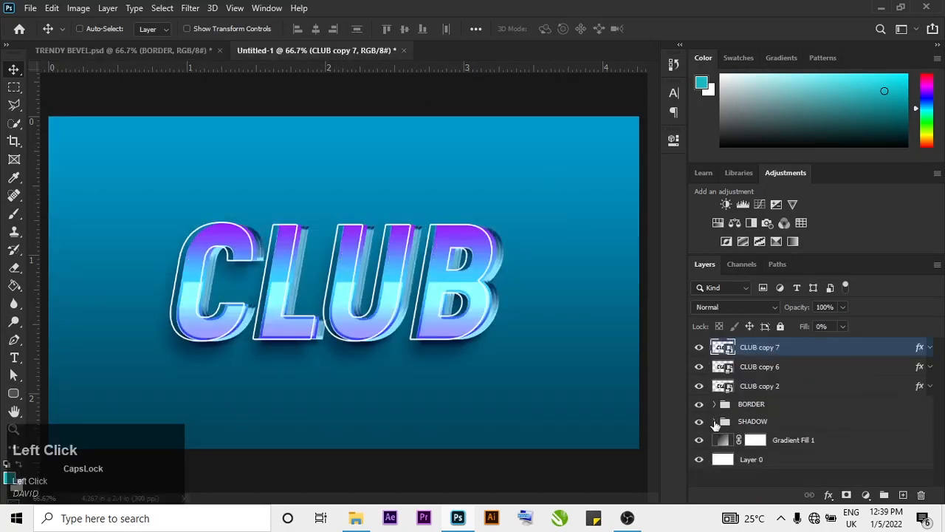
pyautogui.click(714, 404)
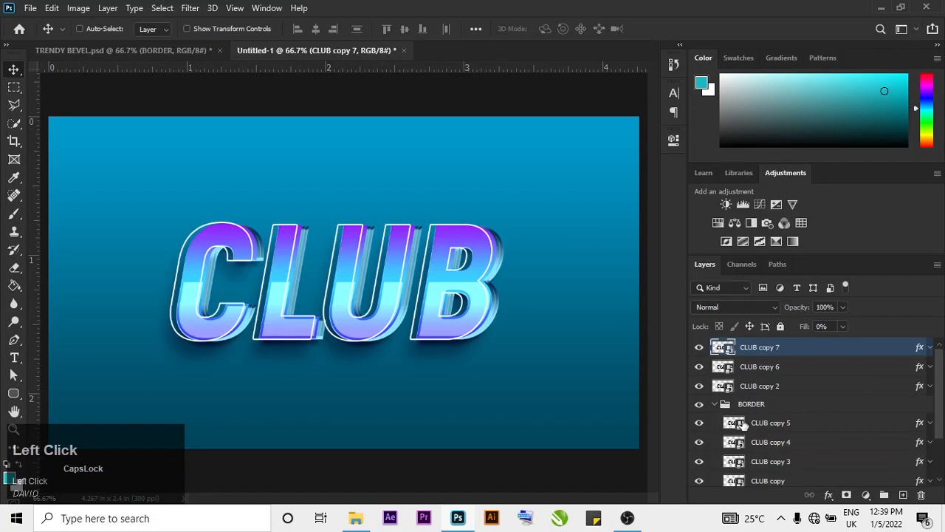
pyautogui.scroll(-1, 776, 443)
pyautogui.click(777, 427)
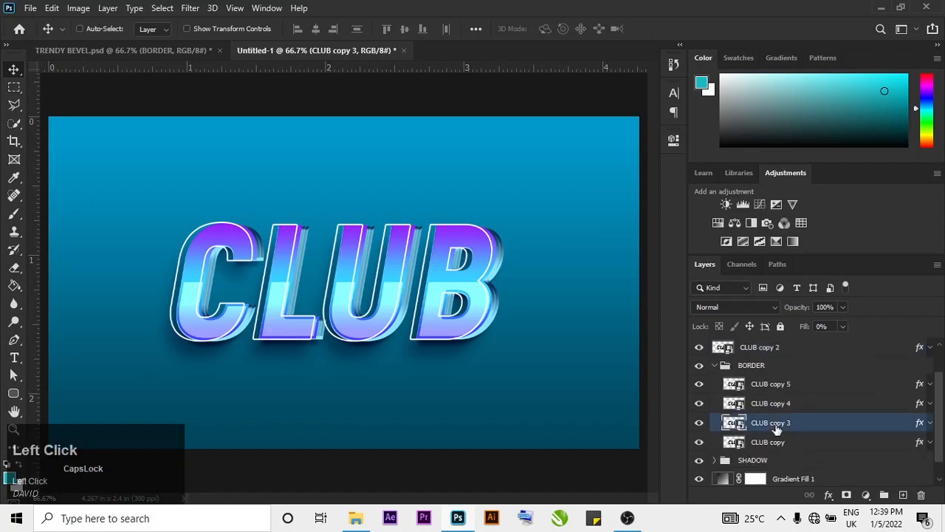
pyautogui.click(714, 365)
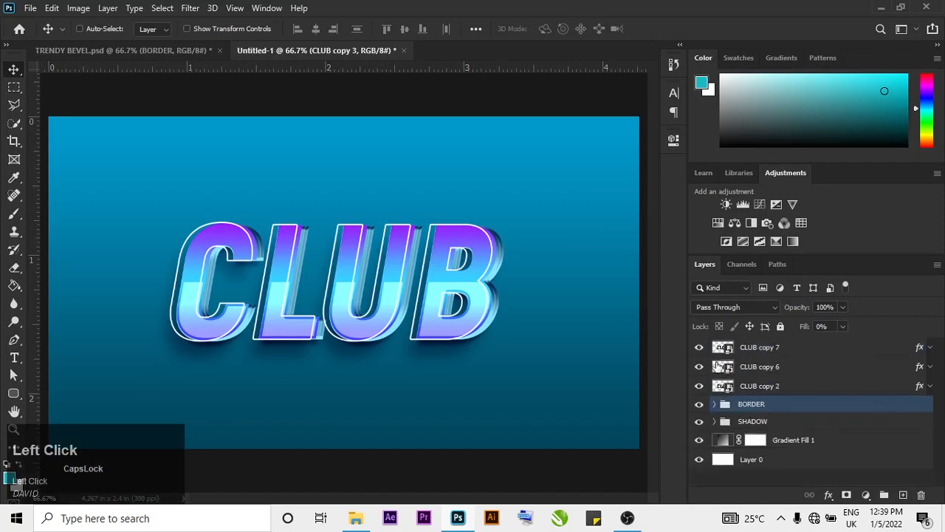
pyautogui.scroll(1, 696, 353)
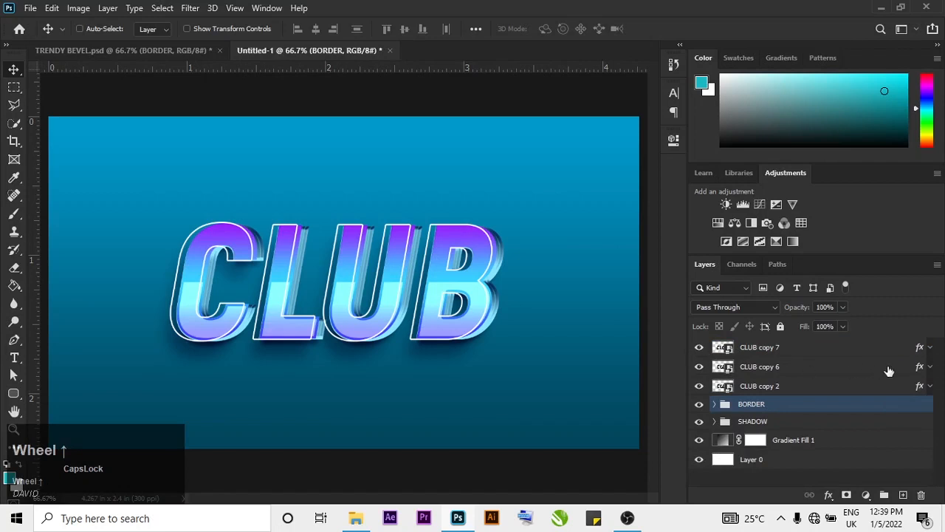
# - Group the CLUB copy 7, CLUB copy 6 and CLUB copy 2 layers together
pyautogui.click(810, 351)
pyautogui.keyDown('ctrl'); pyautogui.keyDown('shift'); pyautogui.click(793, 386); pyautogui.keyUp('shift'); pyautogui.keyUp('ctrl')
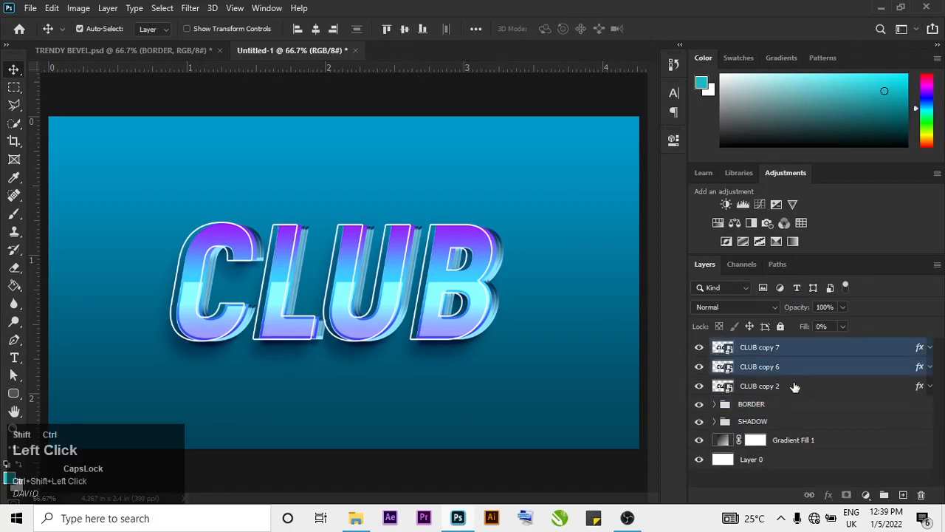
pyautogui.hotkey('ctrl', 'g')
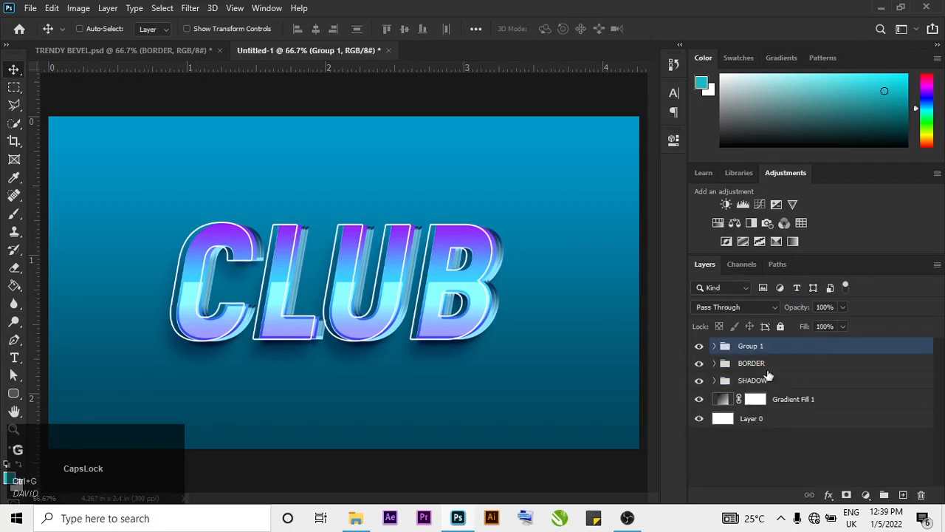
# - Rename the new group of top text layers to SURFACE
pyautogui.click(736, 353)
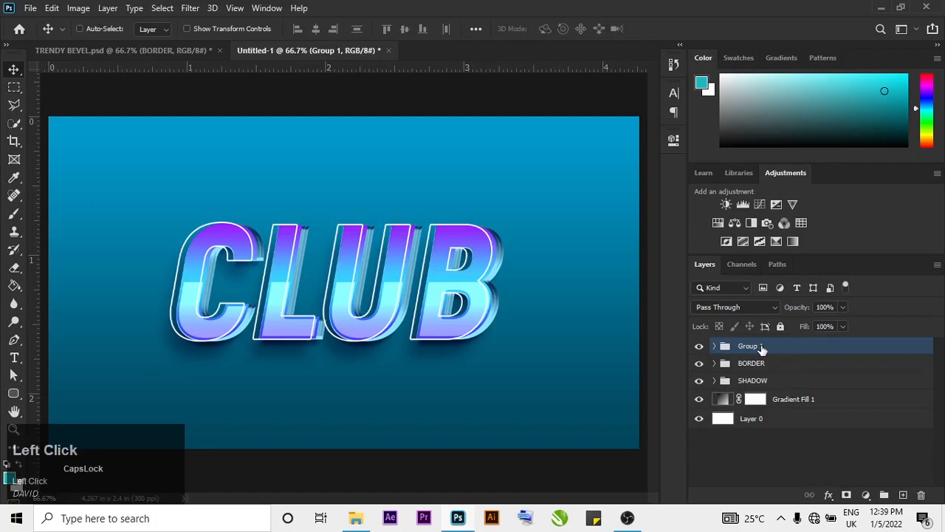
pyautogui.doubleClick(761, 350)
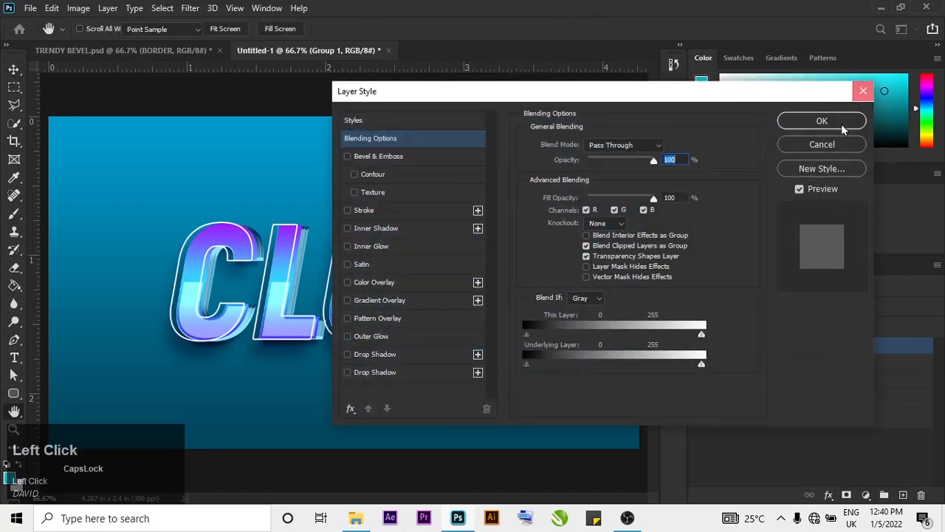
pyautogui.click(863, 90)
pyautogui.doubleClick(744, 347)
pyautogui.press('BackSpace')
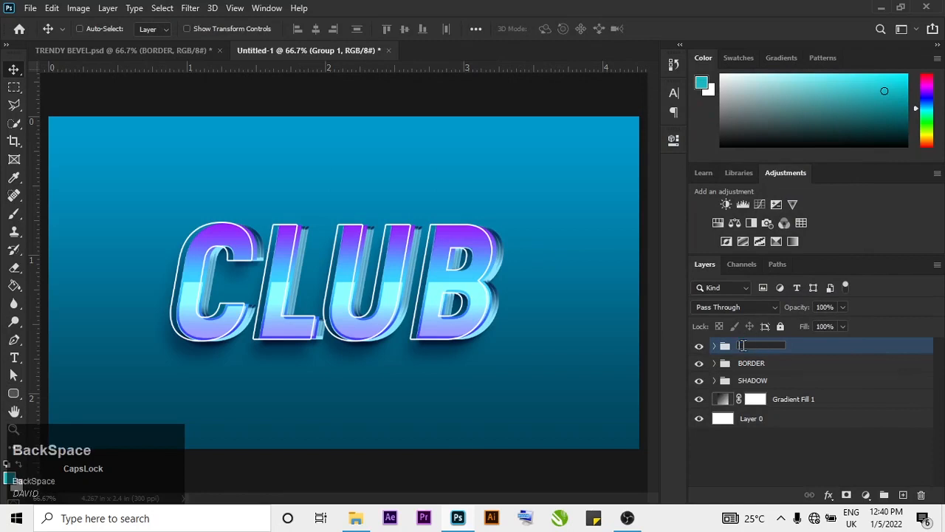
pyautogui.write('SURFACE')
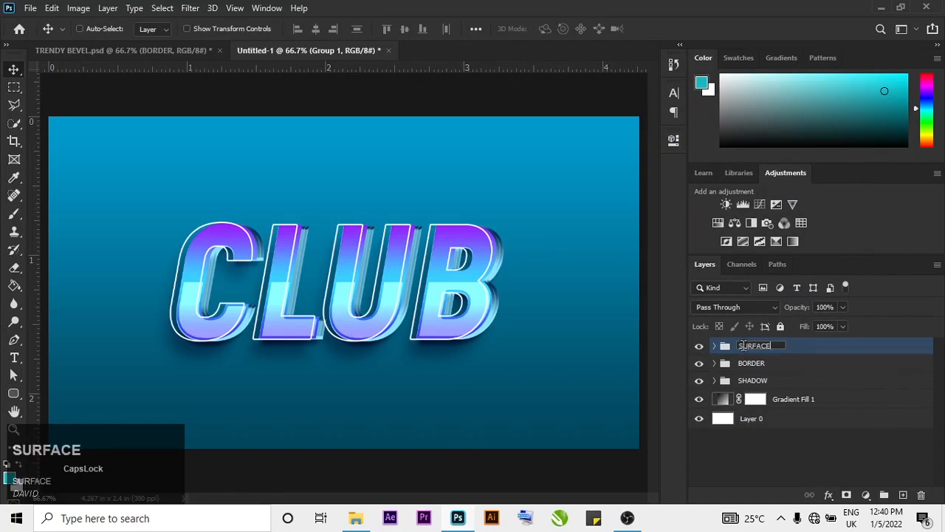
pyautogui.click(802, 348)
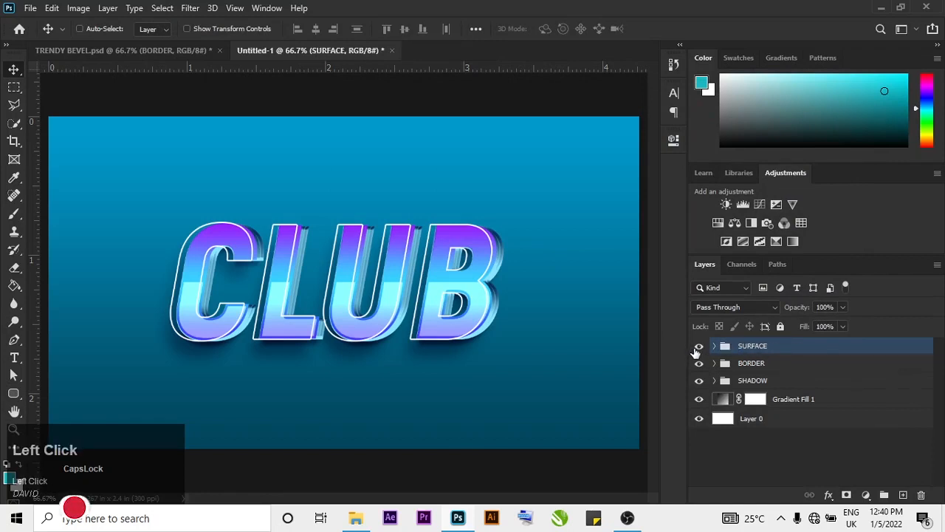
# - Hide the SURFACE group and expand the BORDER group to reach its text copies
pyautogui.click(696, 349)
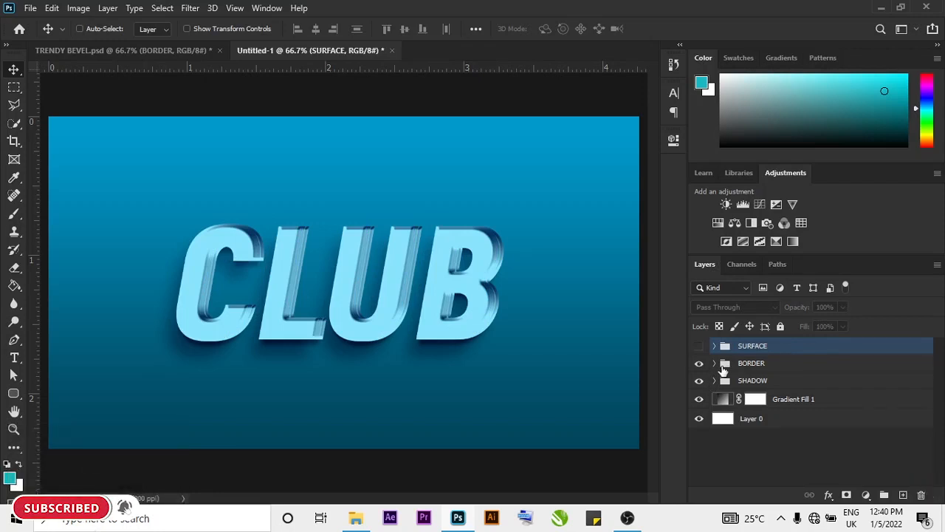
pyautogui.click(722, 367)
pyautogui.click(716, 365)
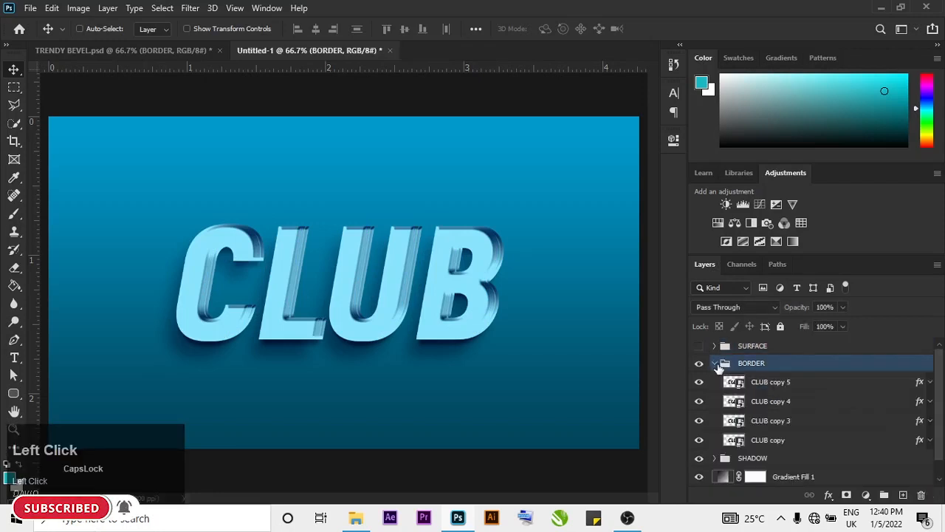
# - Hide CLUB copy 5 and CLUB copy 4 in the BORDER group, and toggle CLUB copy 3 off and on again
pyautogui.click(699, 382)
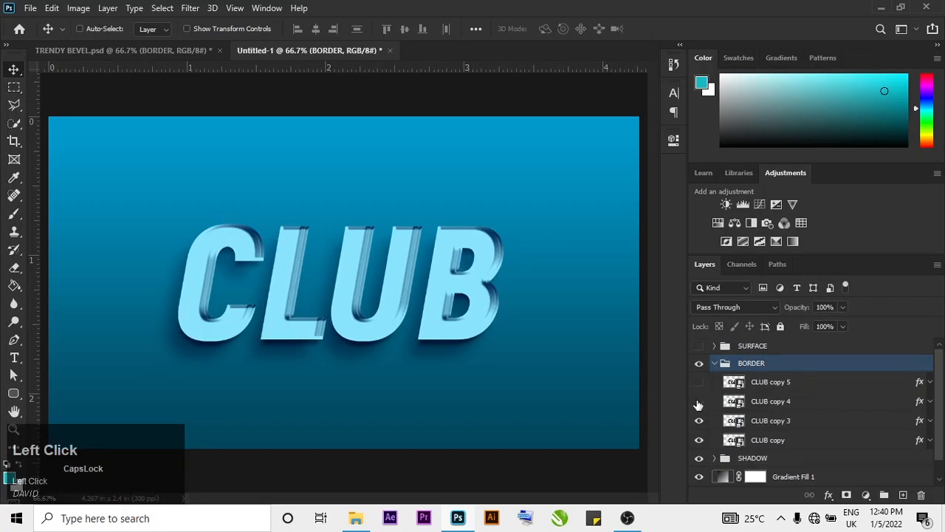
pyautogui.click(699, 401)
pyautogui.click(699, 402)
pyautogui.click(698, 401)
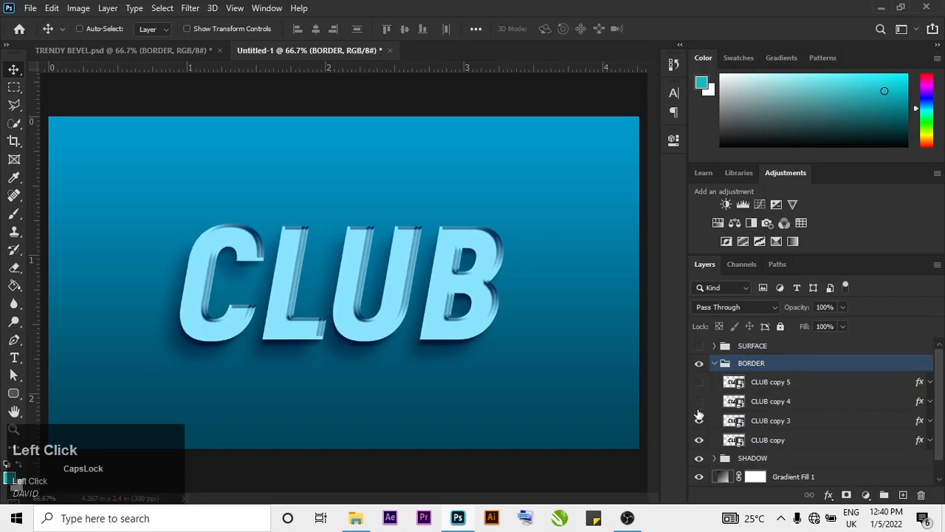
pyautogui.click(699, 420)
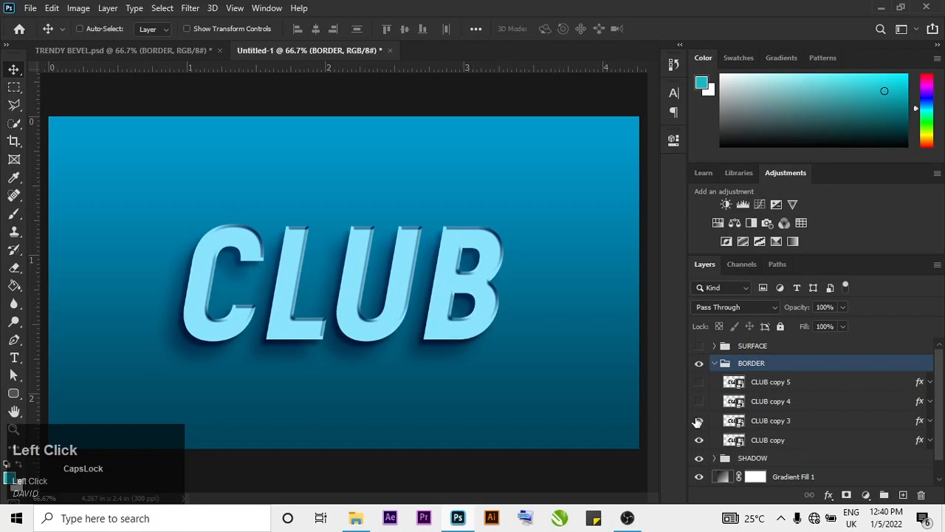
pyautogui.click(698, 421)
# - Nudge the CLUB copy 3 layer about 6 px to the right, closer to the copy beneath it
pyautogui.click(781, 427)
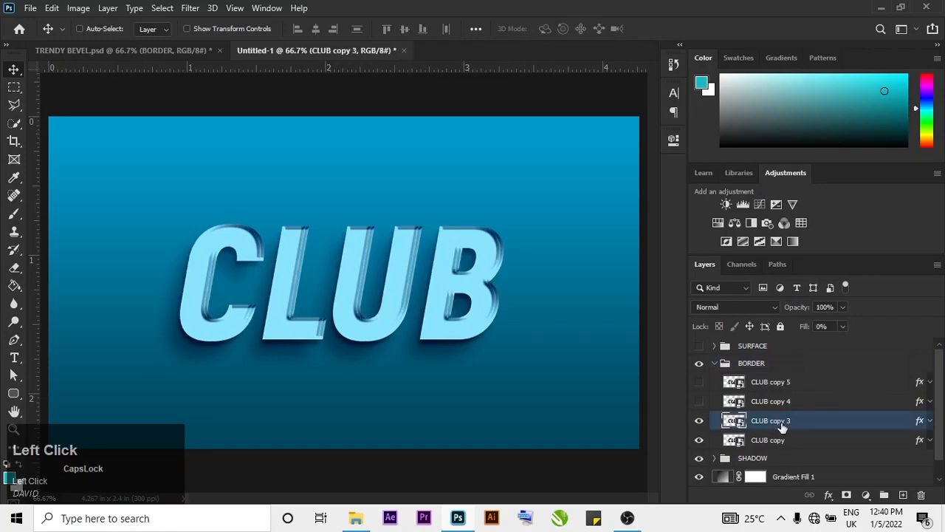
pyautogui.press('Right')
pyautogui.press('Right')
pyautogui.press('Right')
pyautogui.press('Right')
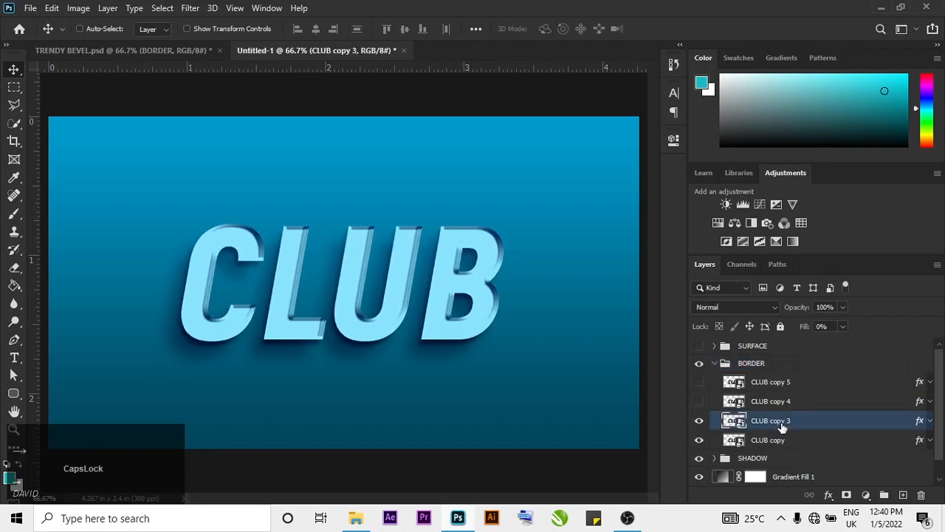
pyautogui.press('Right')
pyautogui.press('Right')
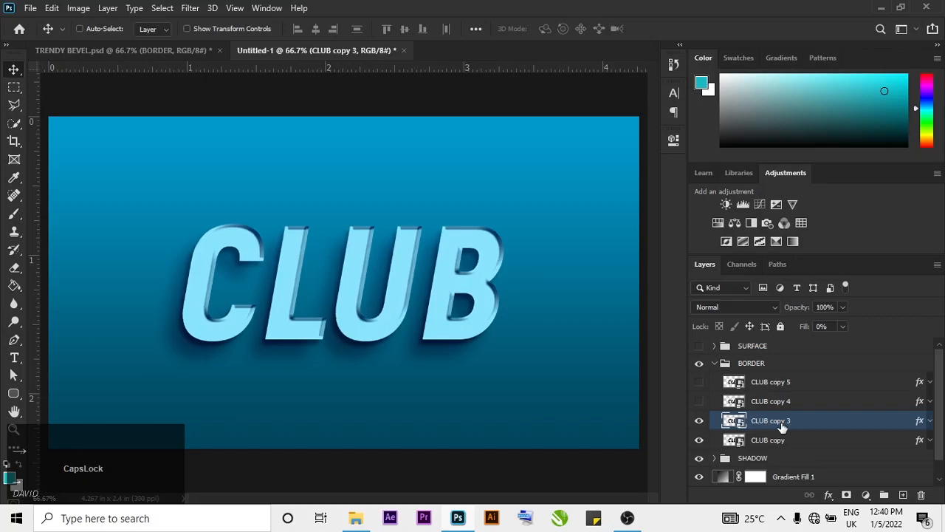
# - Show CLUB copy 4 again and nudge it about 3 px to the right
pyautogui.click(694, 406)
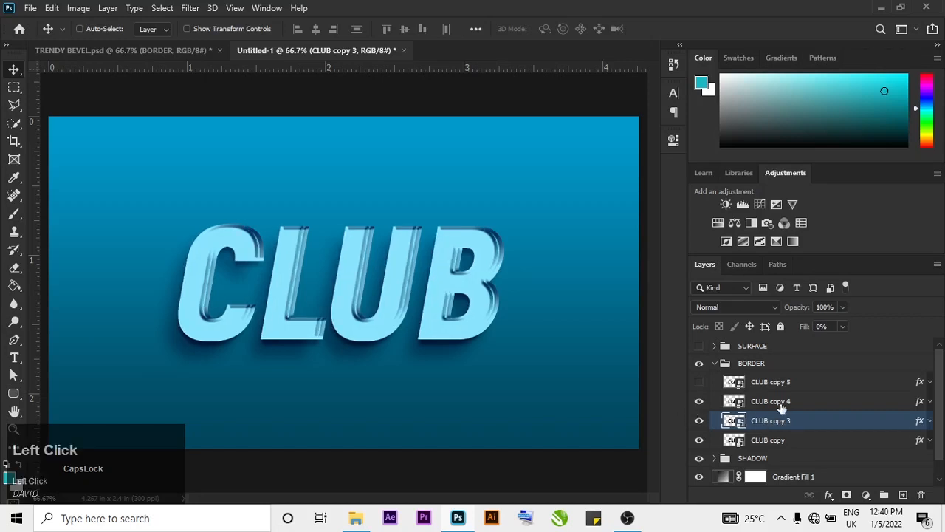
pyautogui.click(813, 409)
pyautogui.press('Right')
pyautogui.press('Right')
pyautogui.press('Right')
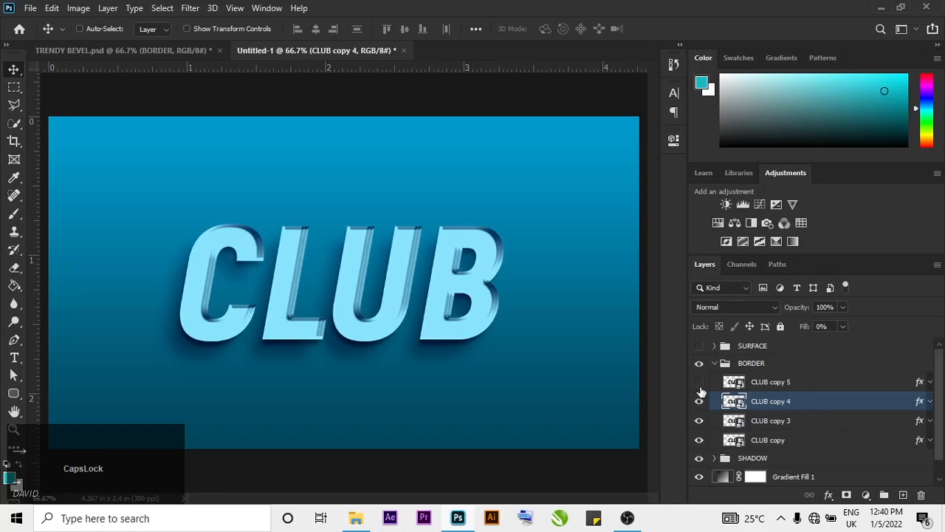
# - Show CLUB copy 5 again and nudge it about 5 px to the right
pyautogui.click(698, 381)
pyautogui.click(815, 392)
pyautogui.press('Right')
pyautogui.press('Right')
pyautogui.press('Right')
pyautogui.press('Right')
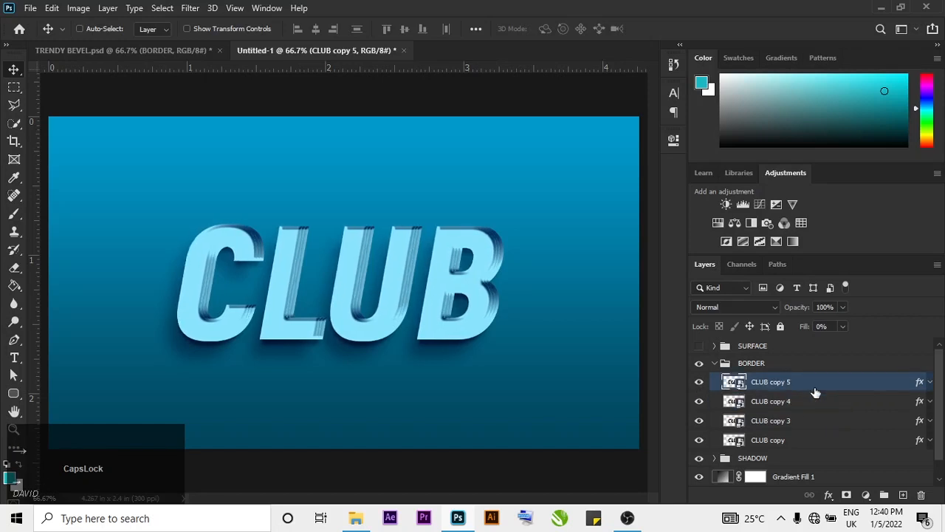
pyautogui.press('Right')
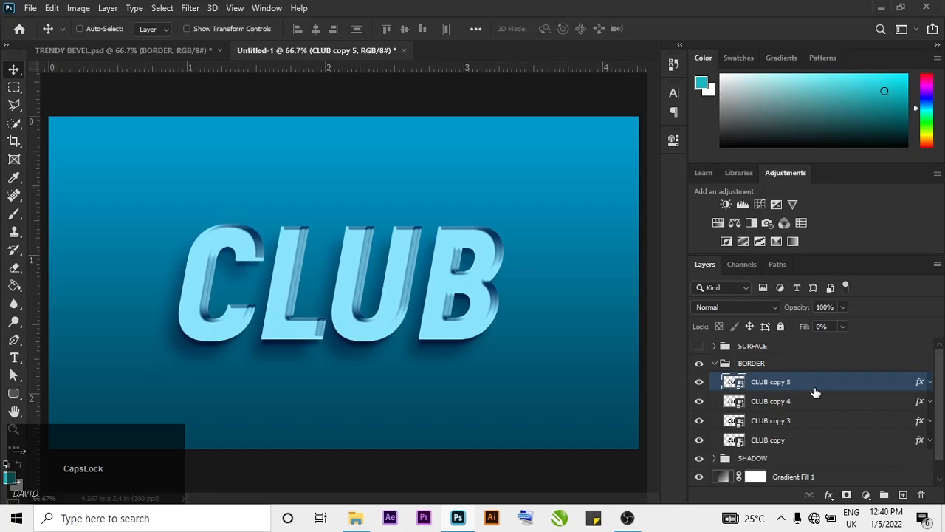
# - Collapse the BORDER group and make the SURFACE group visible again
pyautogui.click(720, 365)
pyautogui.click(715, 363)
pyautogui.click(698, 346)
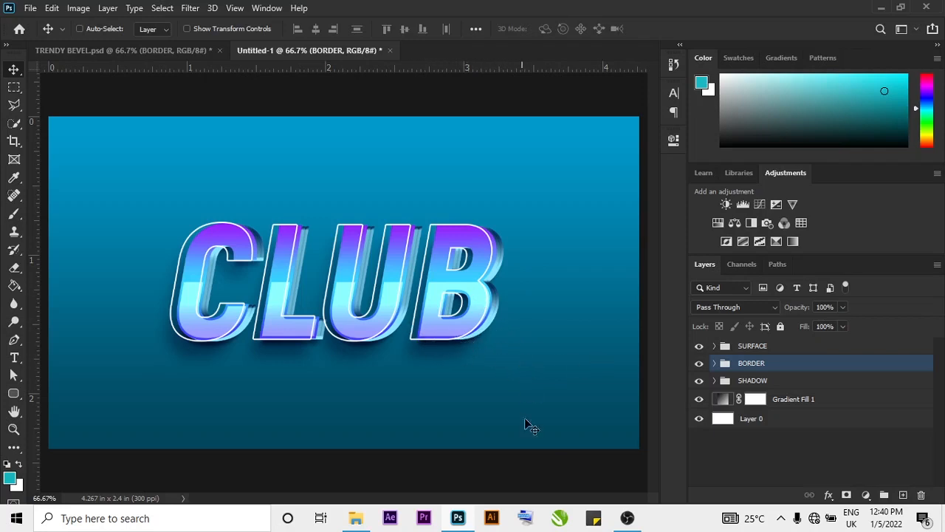
# - Compare the tightened border spacing with the reference design in TRENDY BEVEL.psd
pyautogui.click(93, 53)
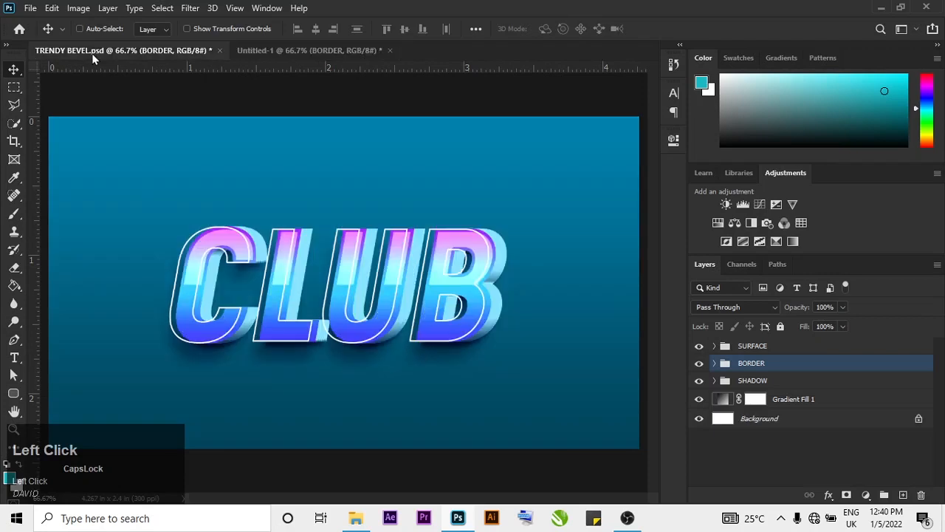
pyautogui.click(283, 58)
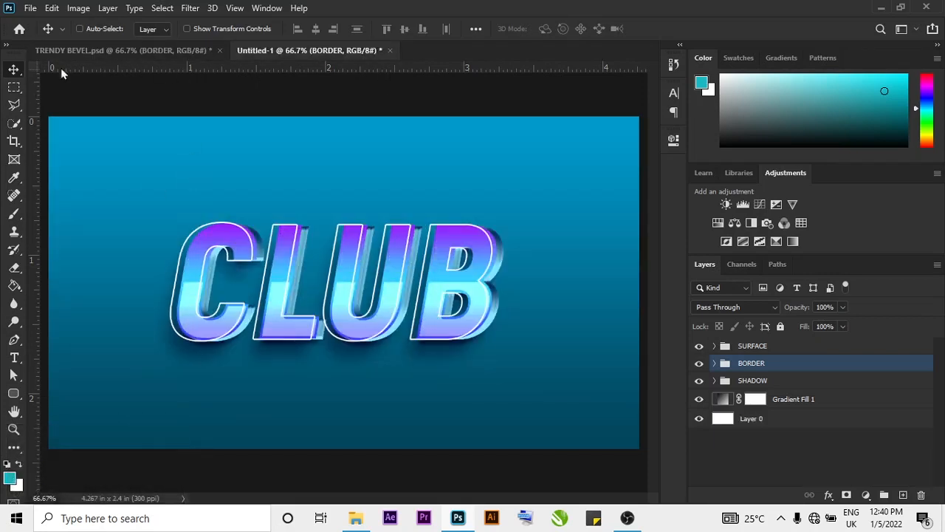
# - Open FINAL YEAR WEEK.psd from the recent files to view the bevel effect used on a flyer title
pyautogui.click(19, 28)
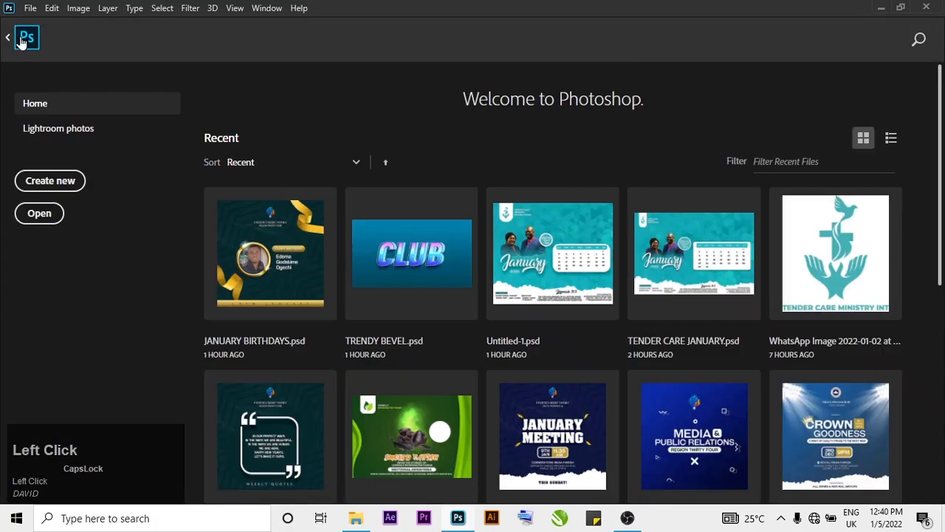
pyautogui.scroll(-1, 596, 459)
pyautogui.scroll(-4, 704, 424)
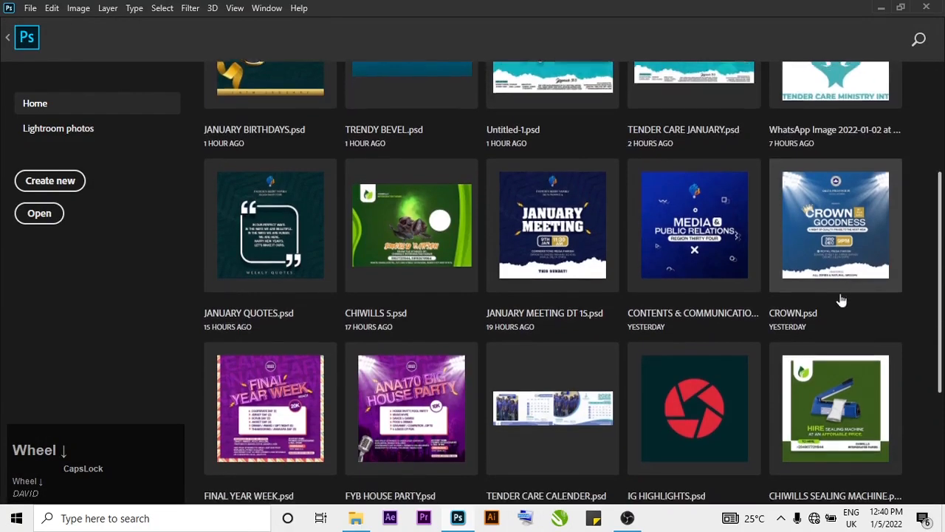
pyautogui.click(274, 260)
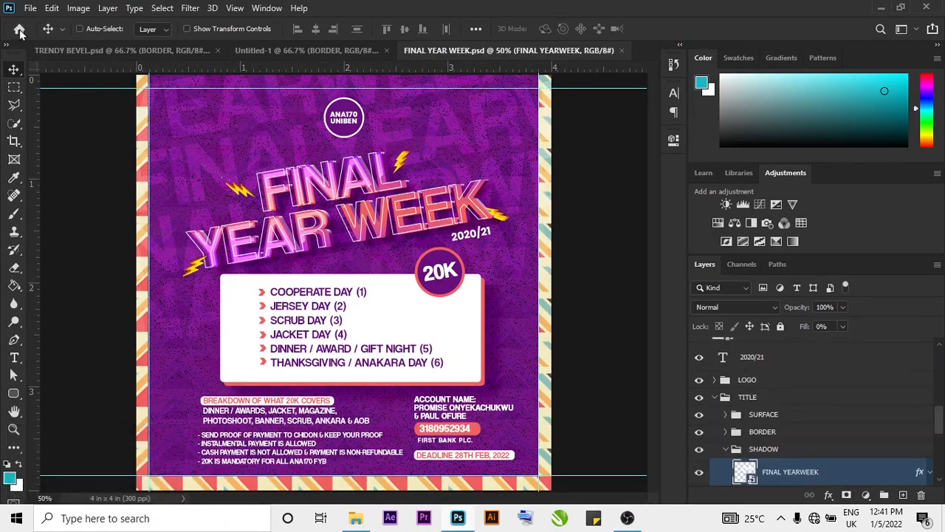
# - Open FYB HOUSE PARTY.psd from the recent files to view its title effect, and switch back to TRENDY BEVEL.psd
pyautogui.click(19, 30)
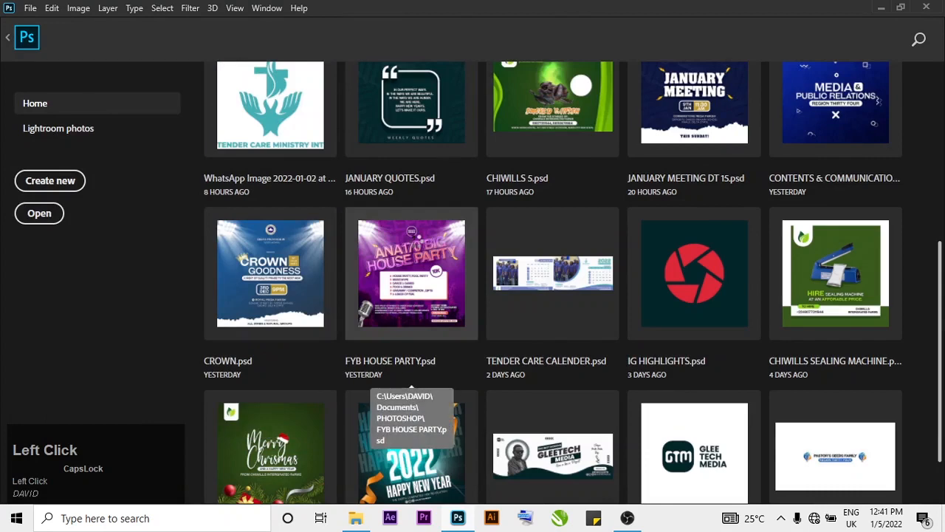
pyautogui.click(416, 241)
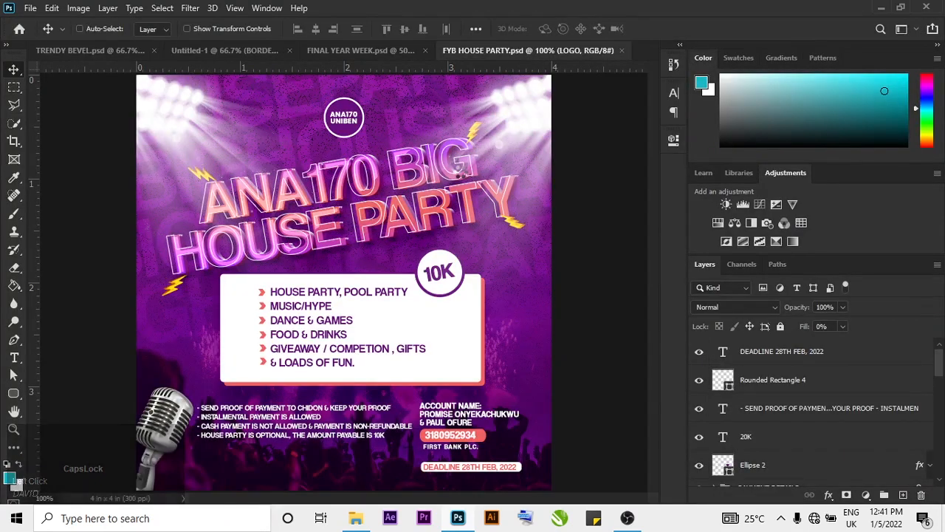
pyautogui.click(114, 57)
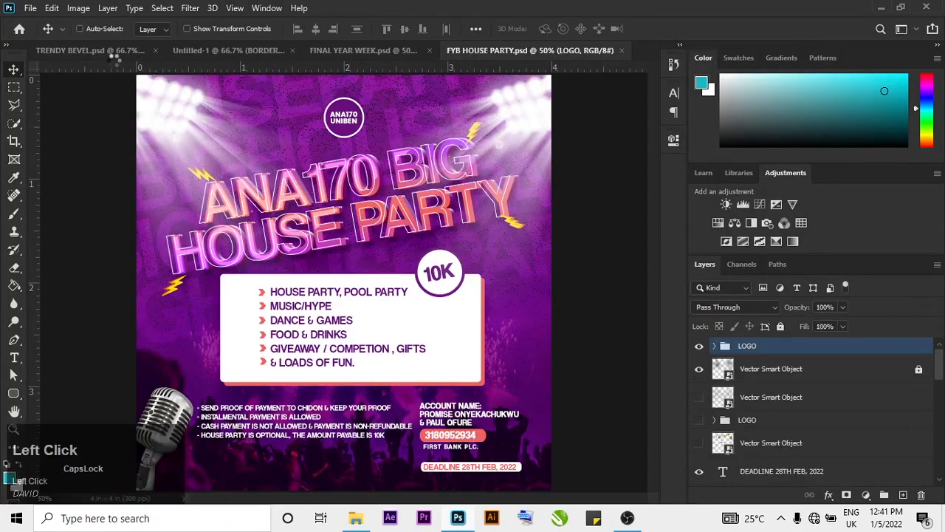